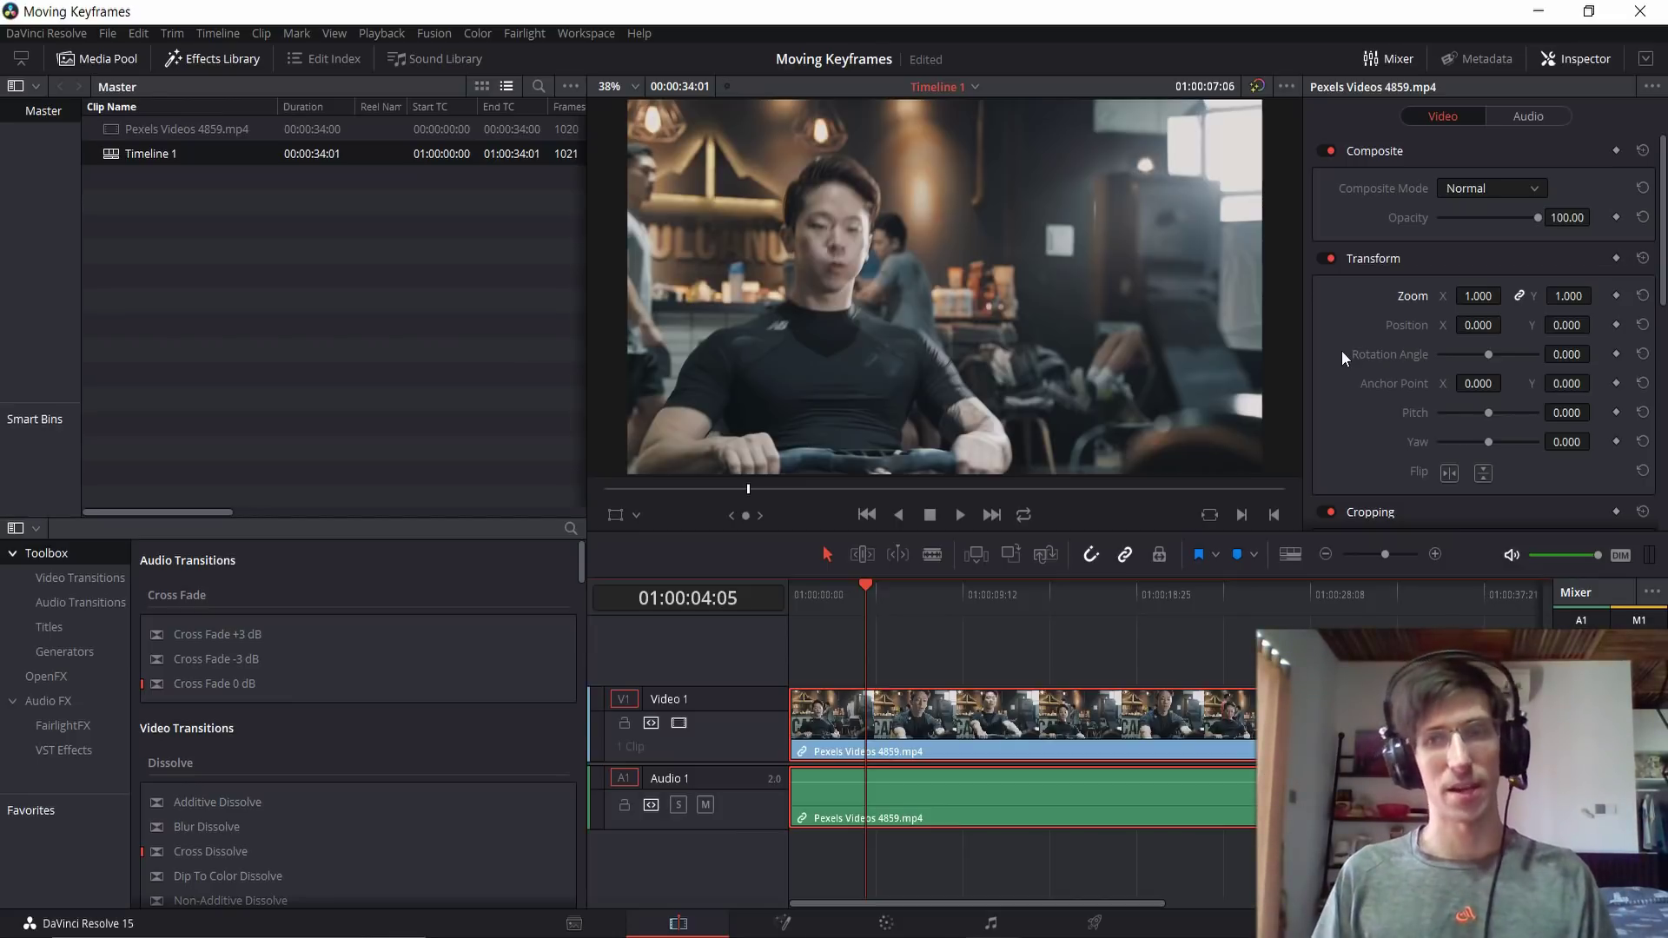
# Step: Keyframe zoom at full size at 01:00:05:19, then drop Zoom X to 0.040 at 01:00:07:26
pyautogui.click(893, 587)
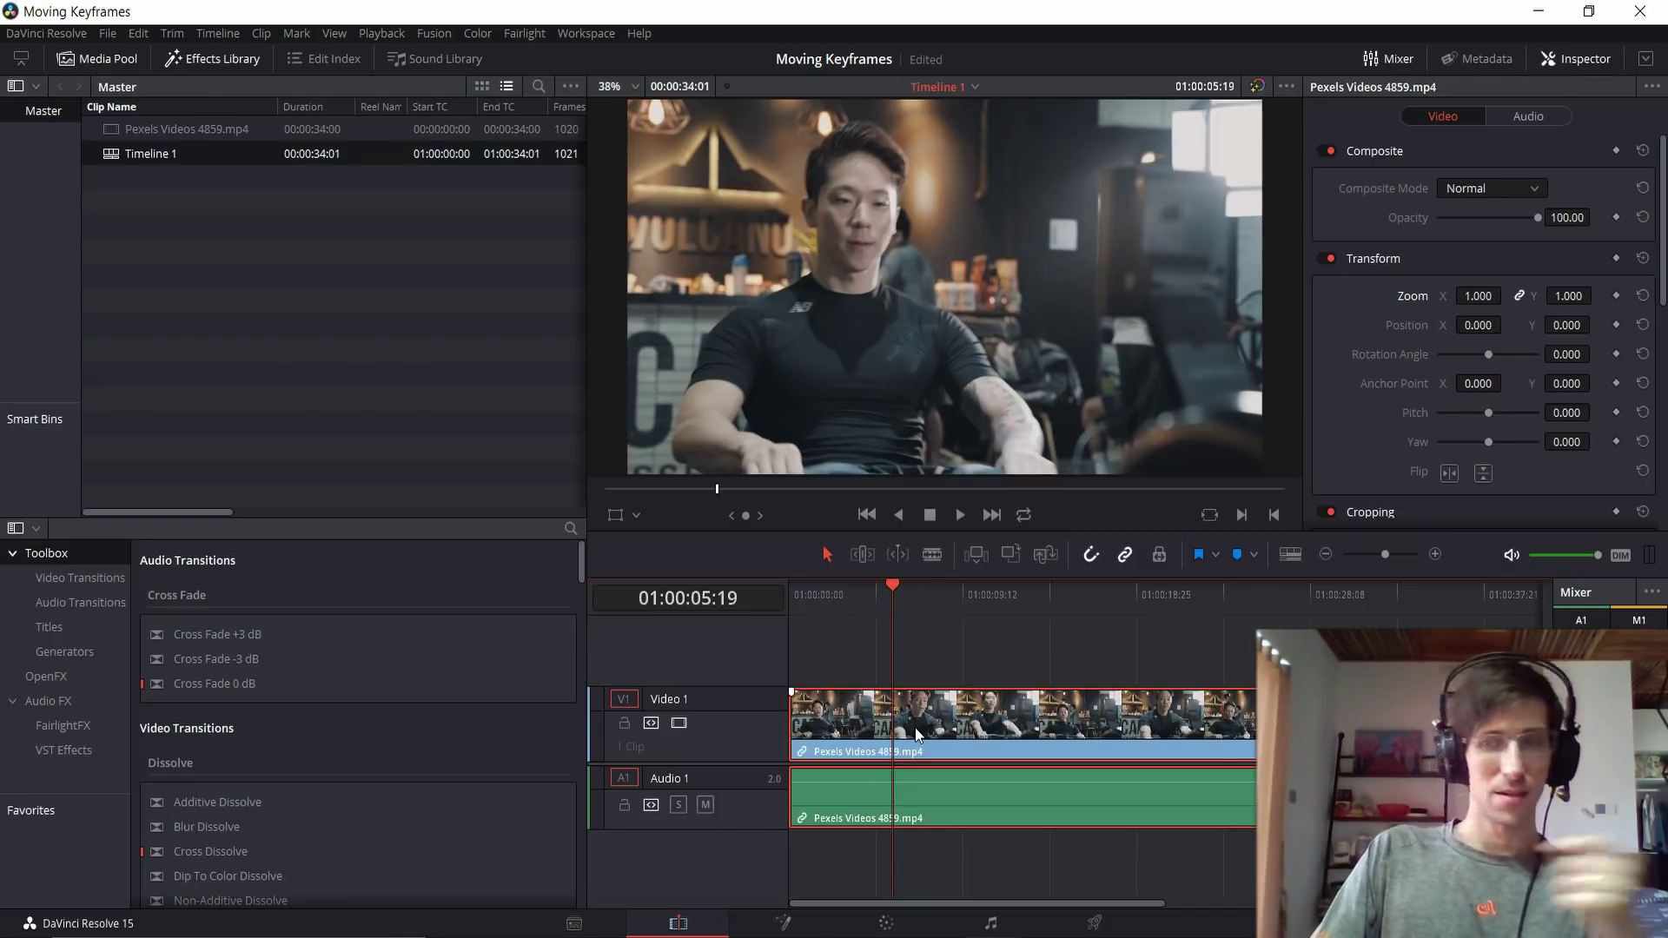
pyautogui.click(1615, 297)
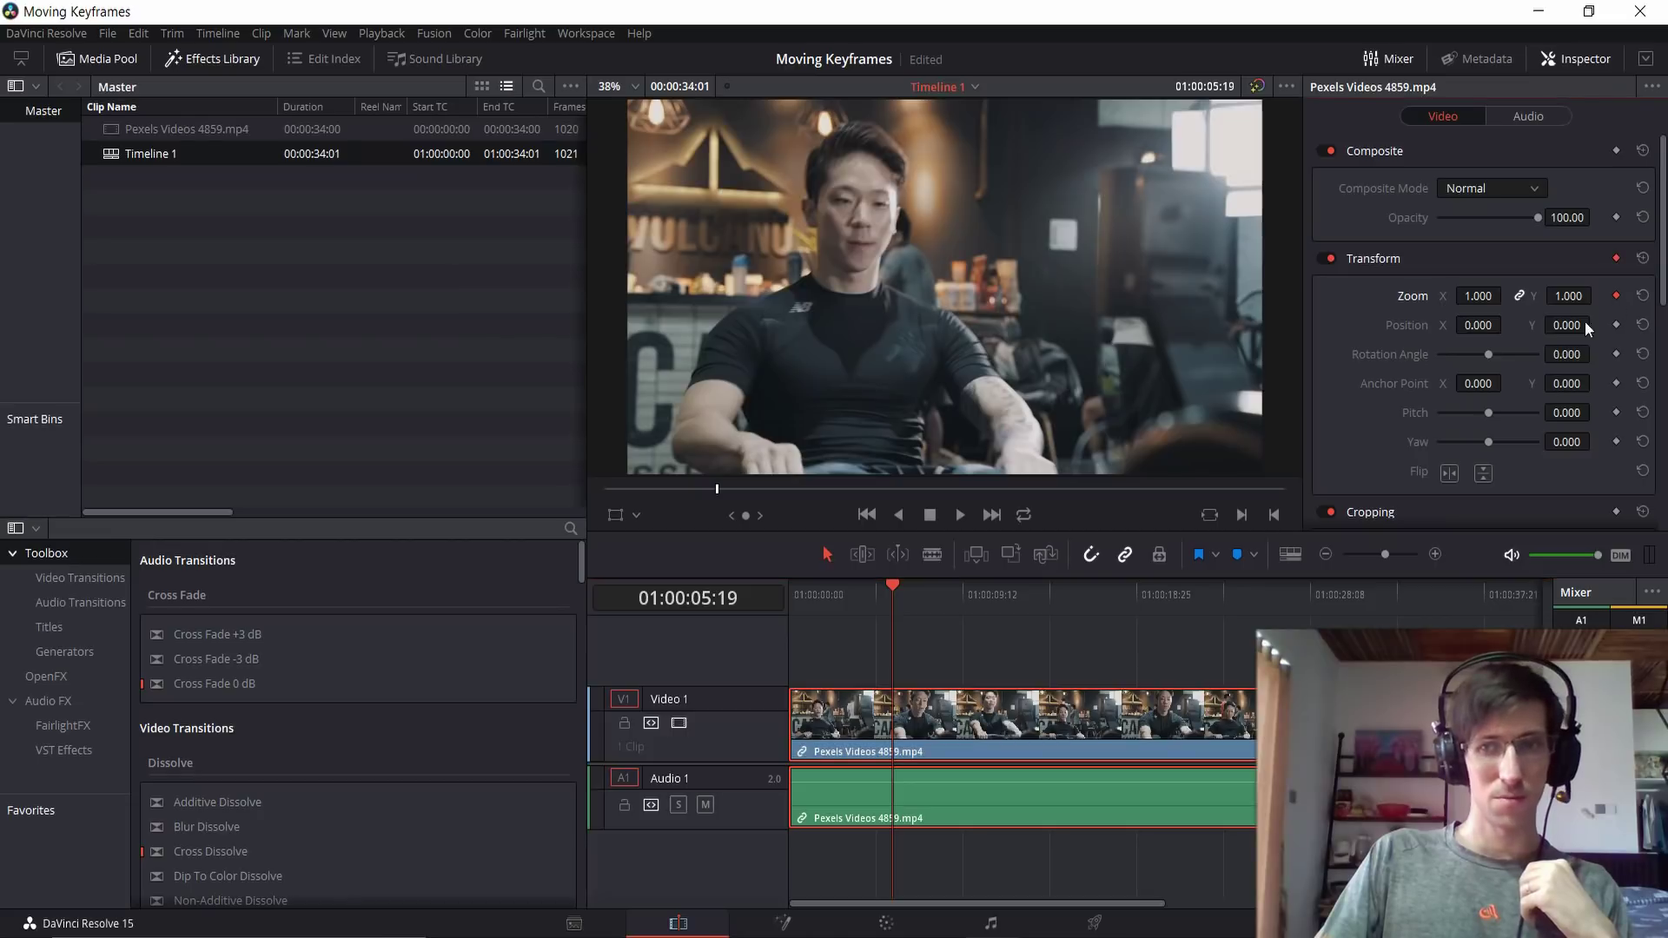
pyautogui.moveTo(928, 588); pyautogui.dragTo(935, 590)
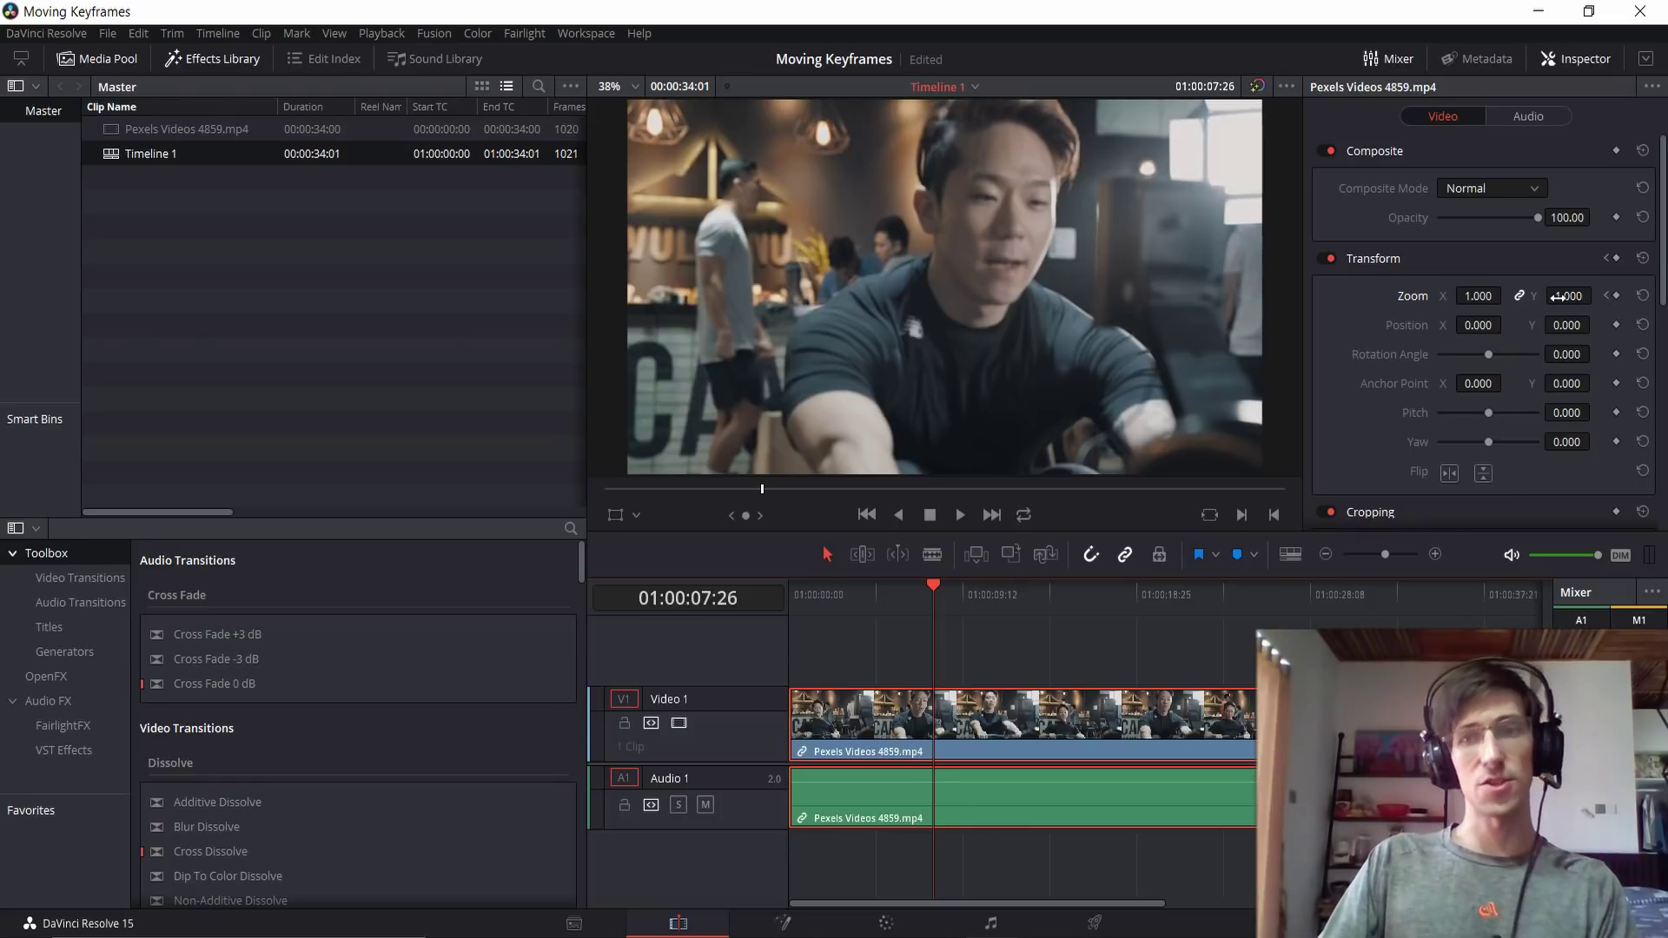
pyautogui.click(1616, 295)
pyautogui.moveTo(1568, 296); pyautogui.dragTo(1303, 297)
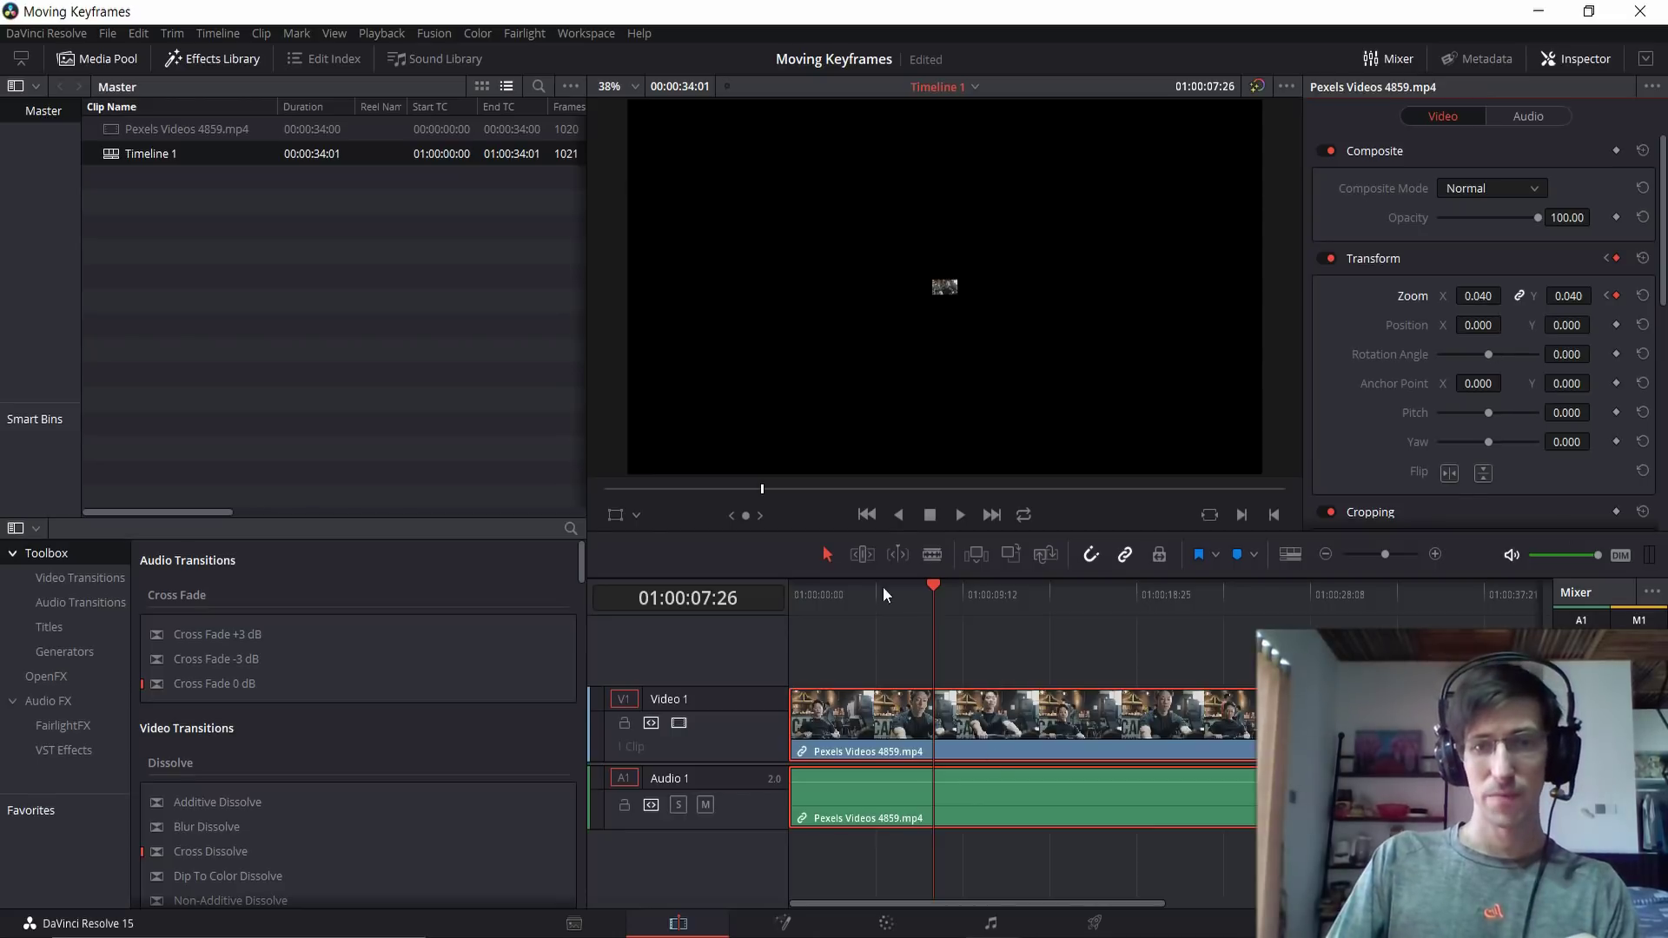
# Step: Play the zoom-out, then step from the 07:26 keyframe back to the 05:19 keyframe
pyautogui.click(855, 587)
pyautogui.press('space')
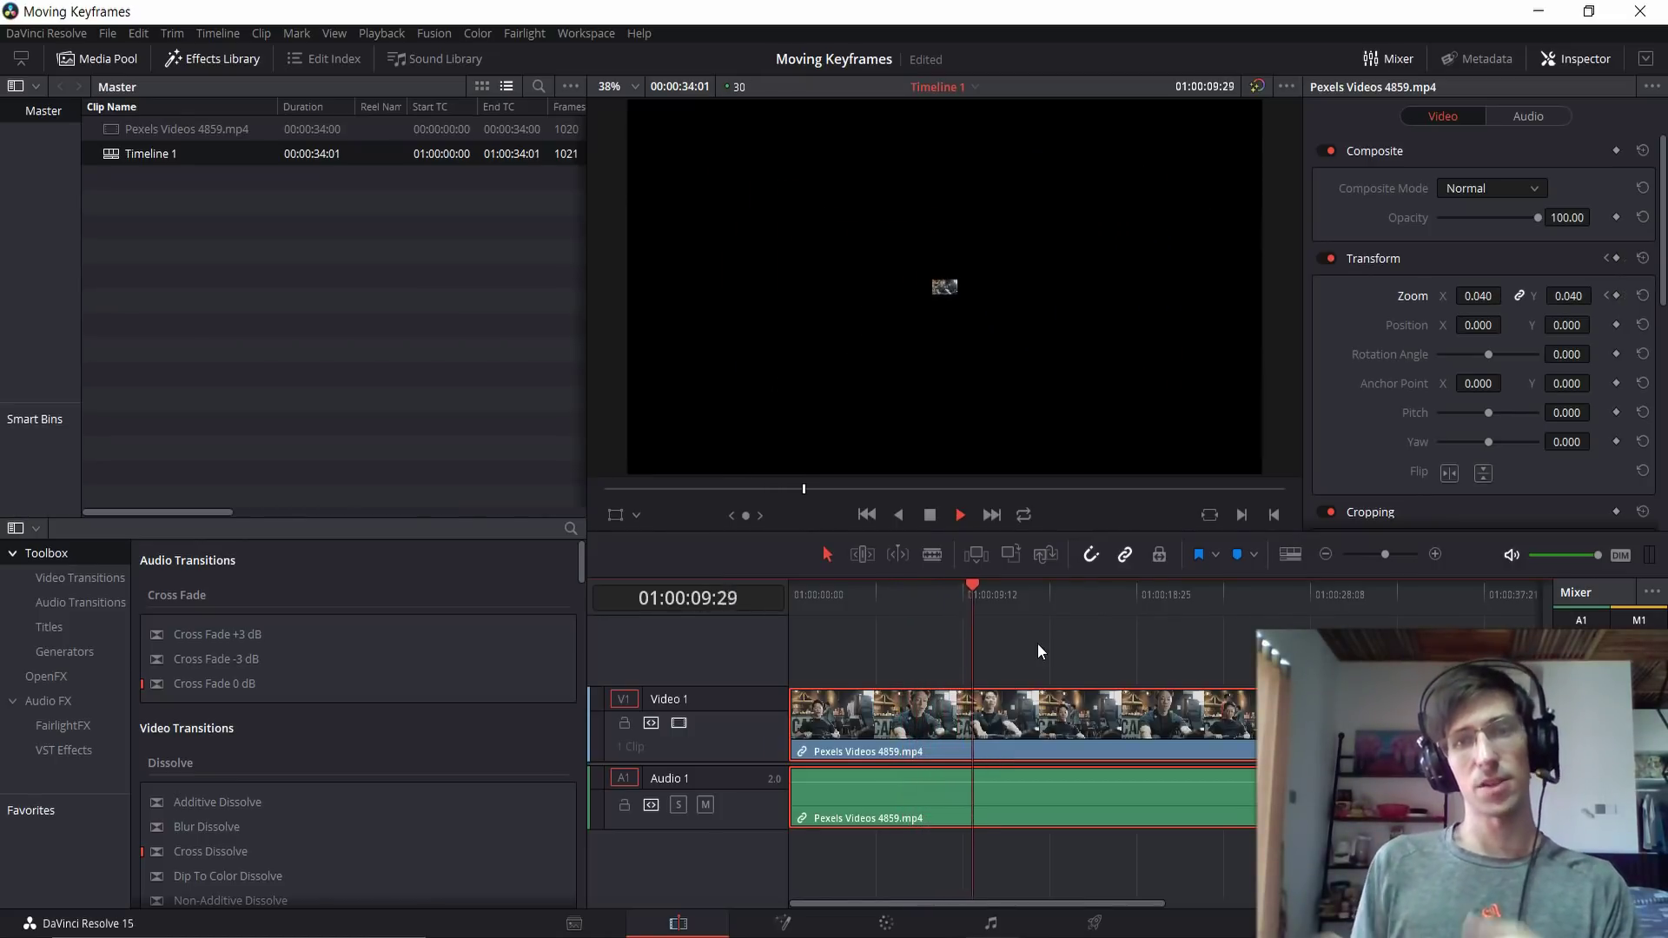
pyautogui.press('space')
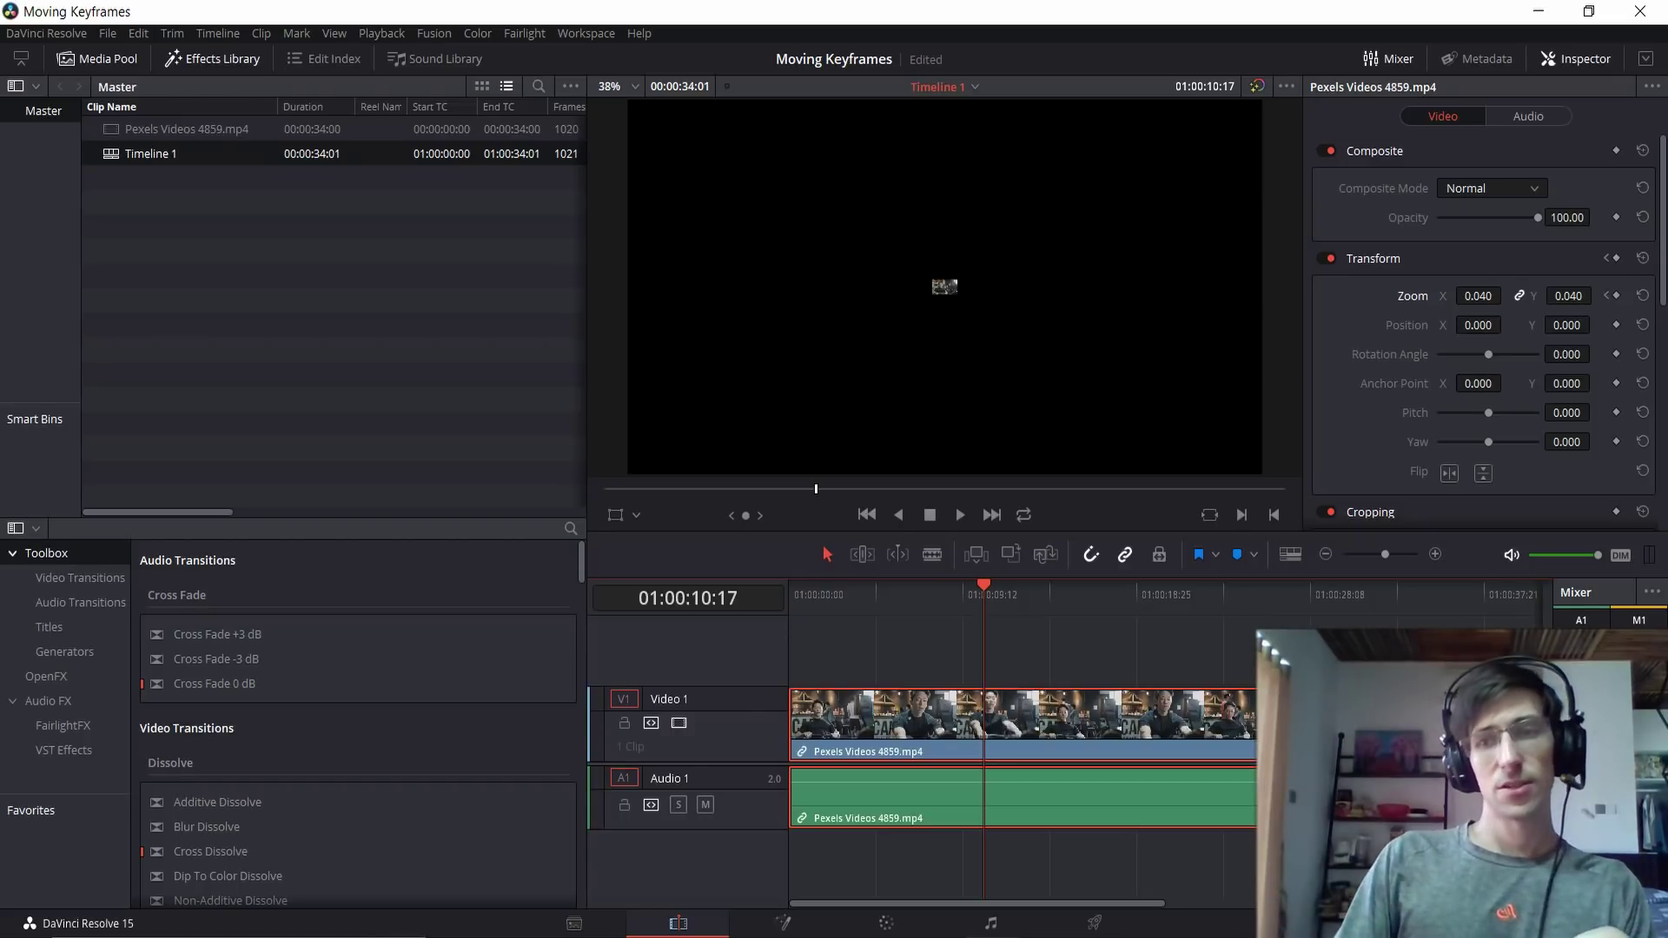
pyautogui.click(1605, 296)
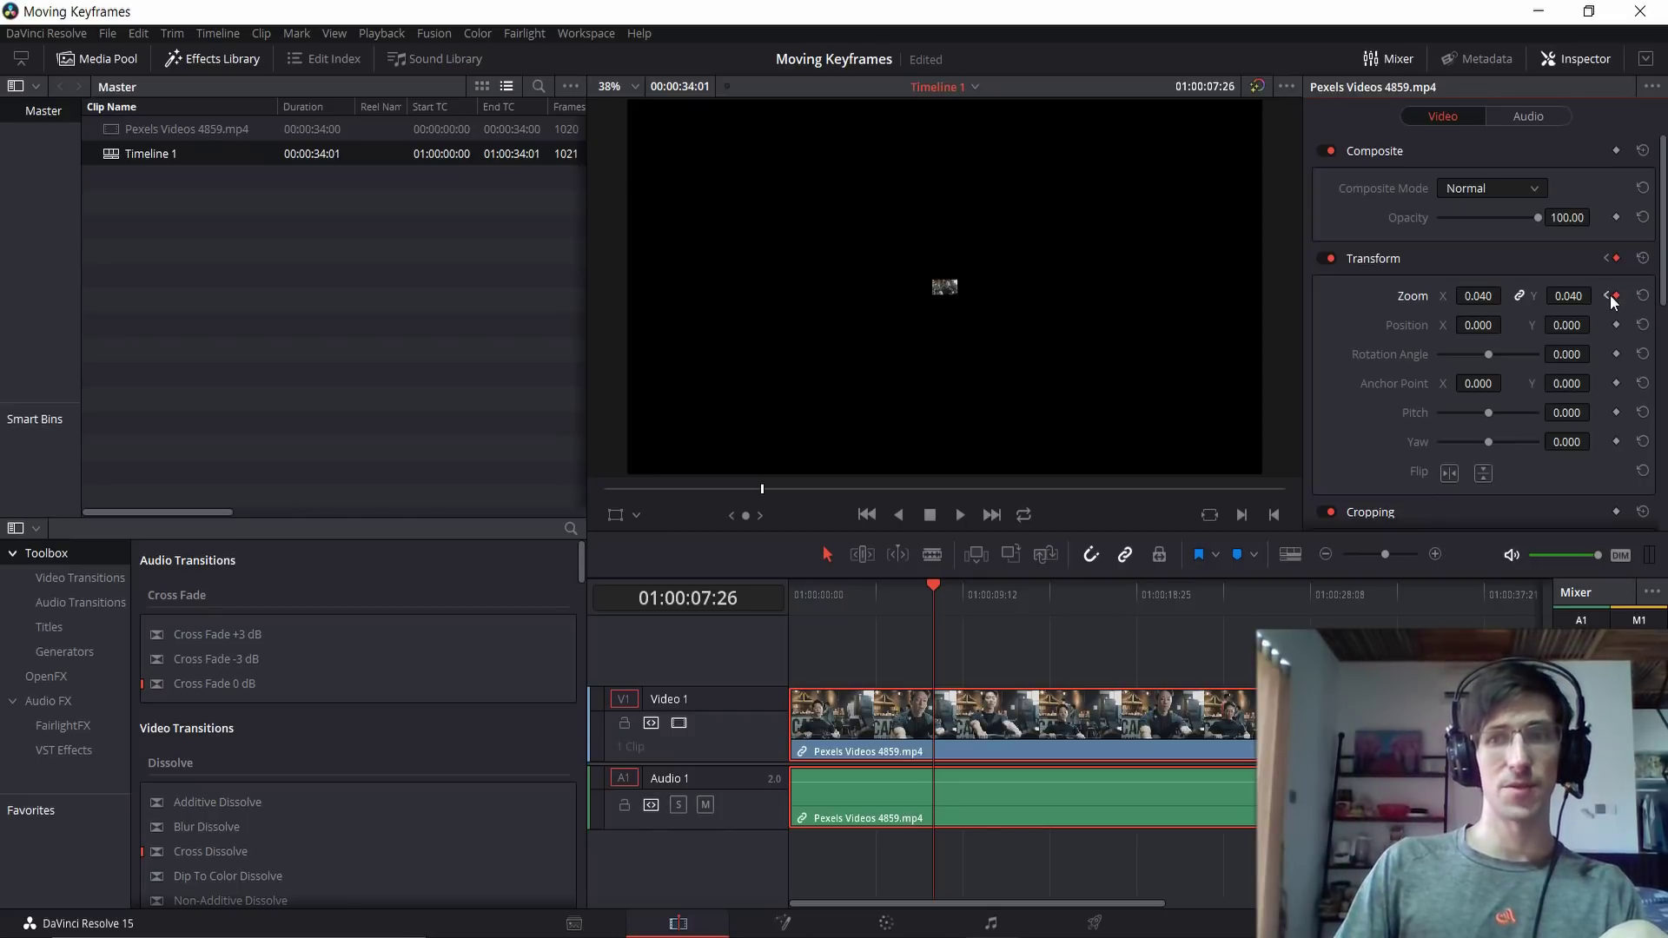
pyautogui.click(1607, 296)
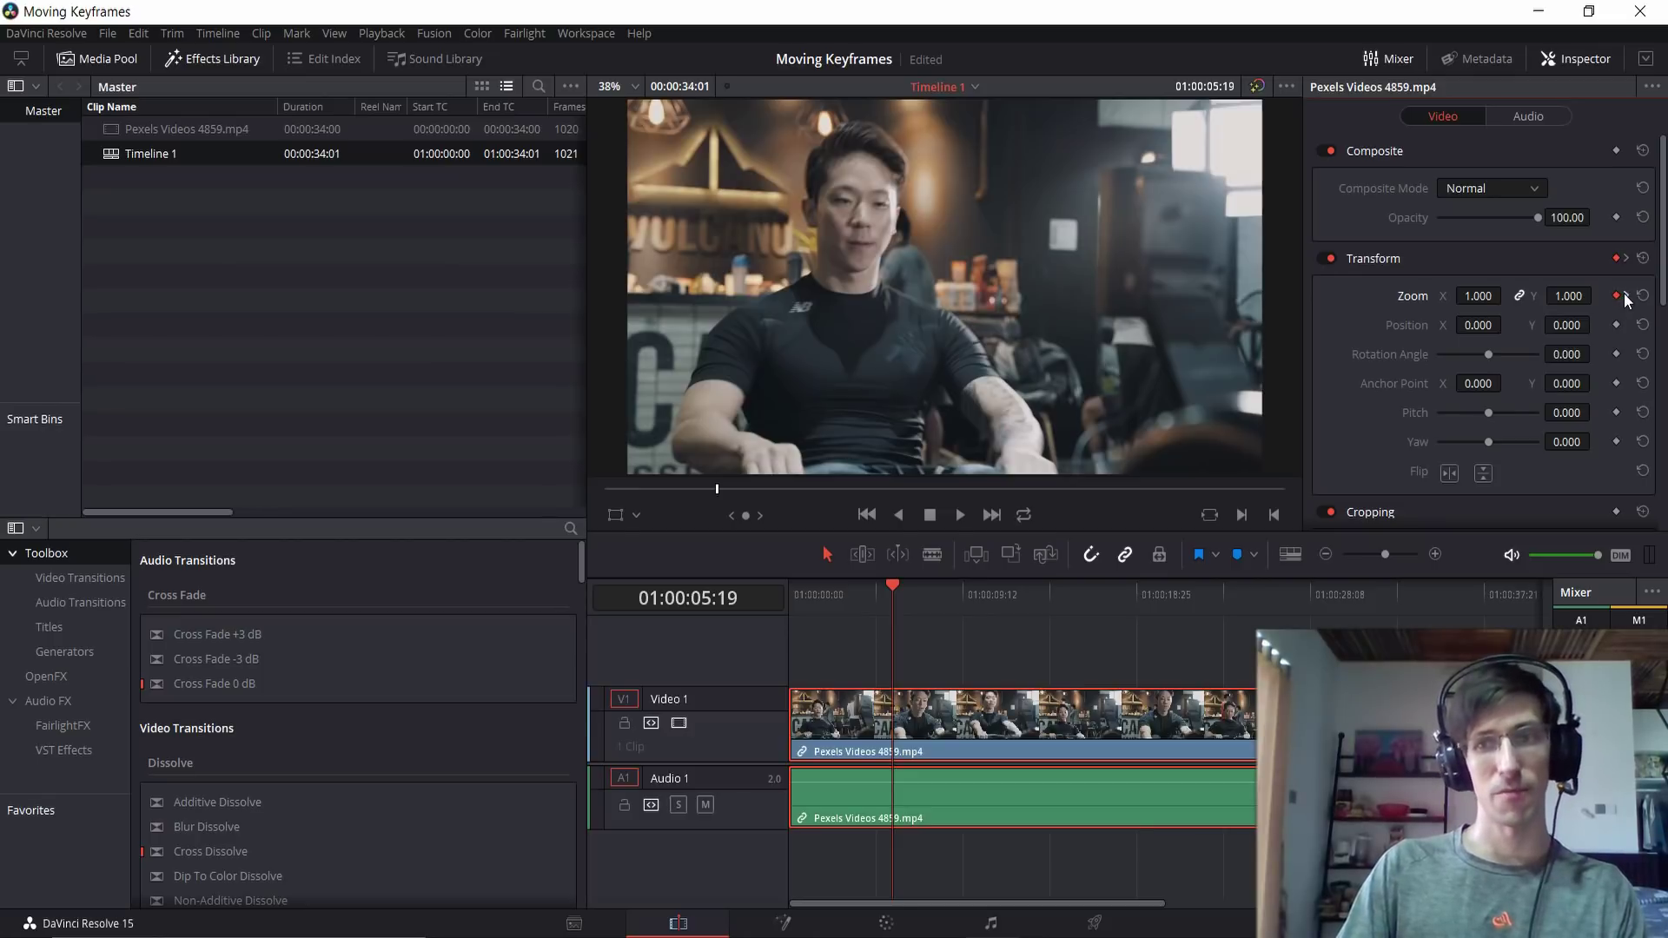
# Step: Drag the end zoom keyframe from 01:00:07:26 to about 01:00:09:02
pyautogui.click(1626, 296)
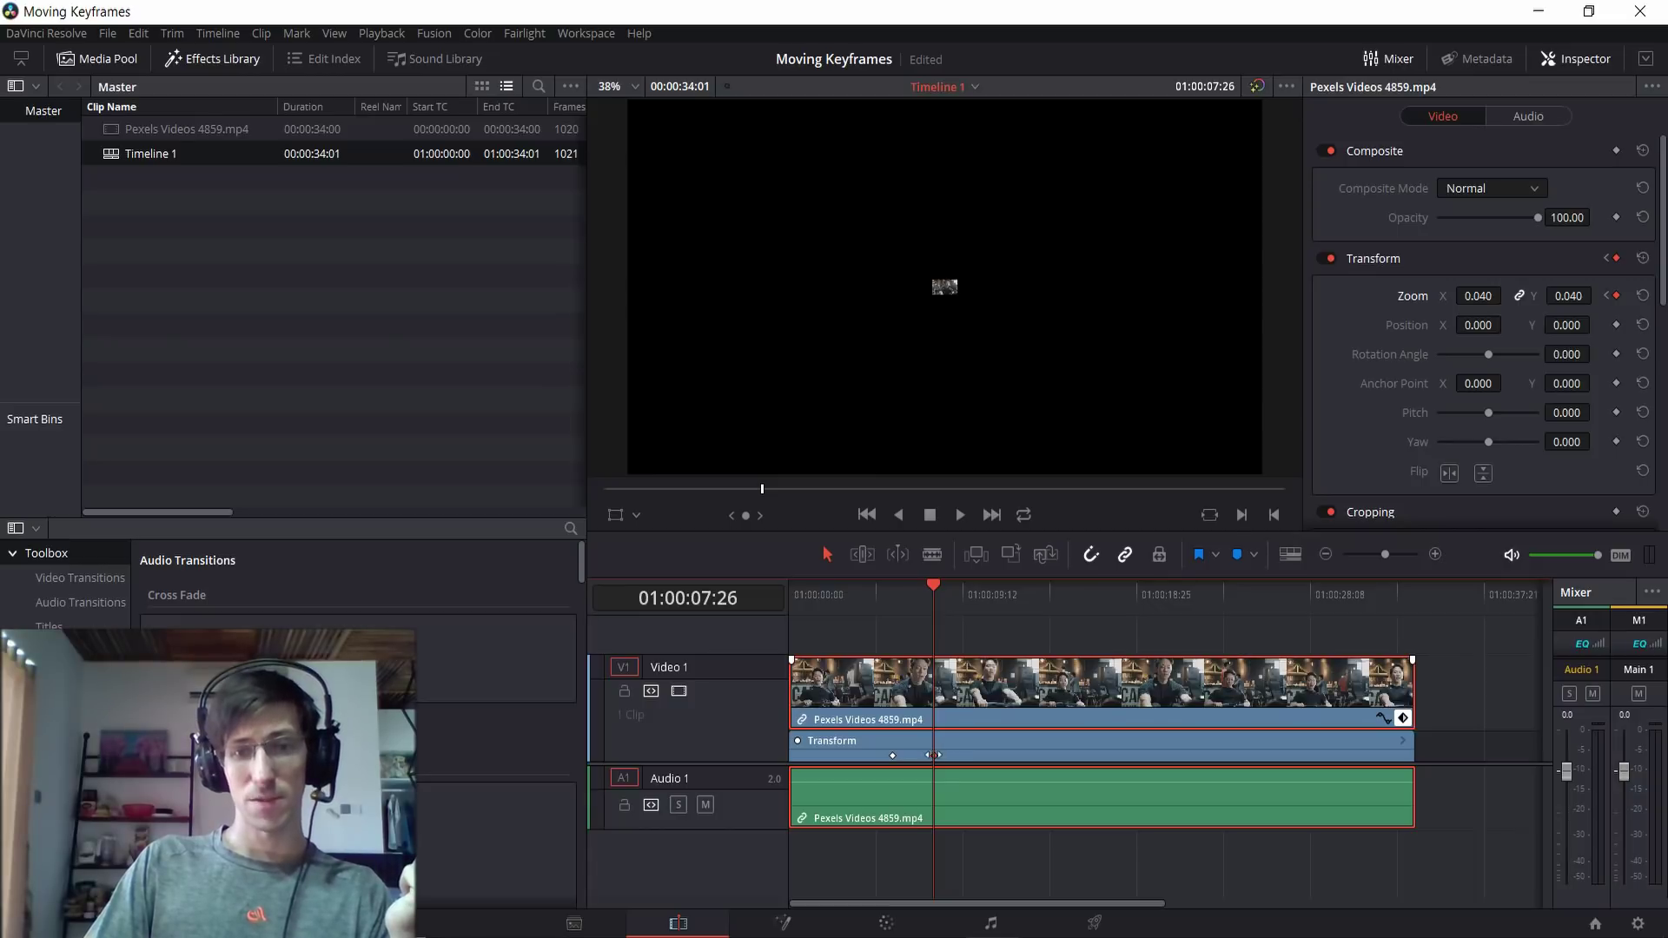
pyautogui.moveTo(935, 754)
pyautogui.mouseDown()
pyautogui.moveTo(981, 754)
pyautogui.moveTo(937, 753)
pyautogui.moveTo(956, 753)
pyautogui.mouseUp()
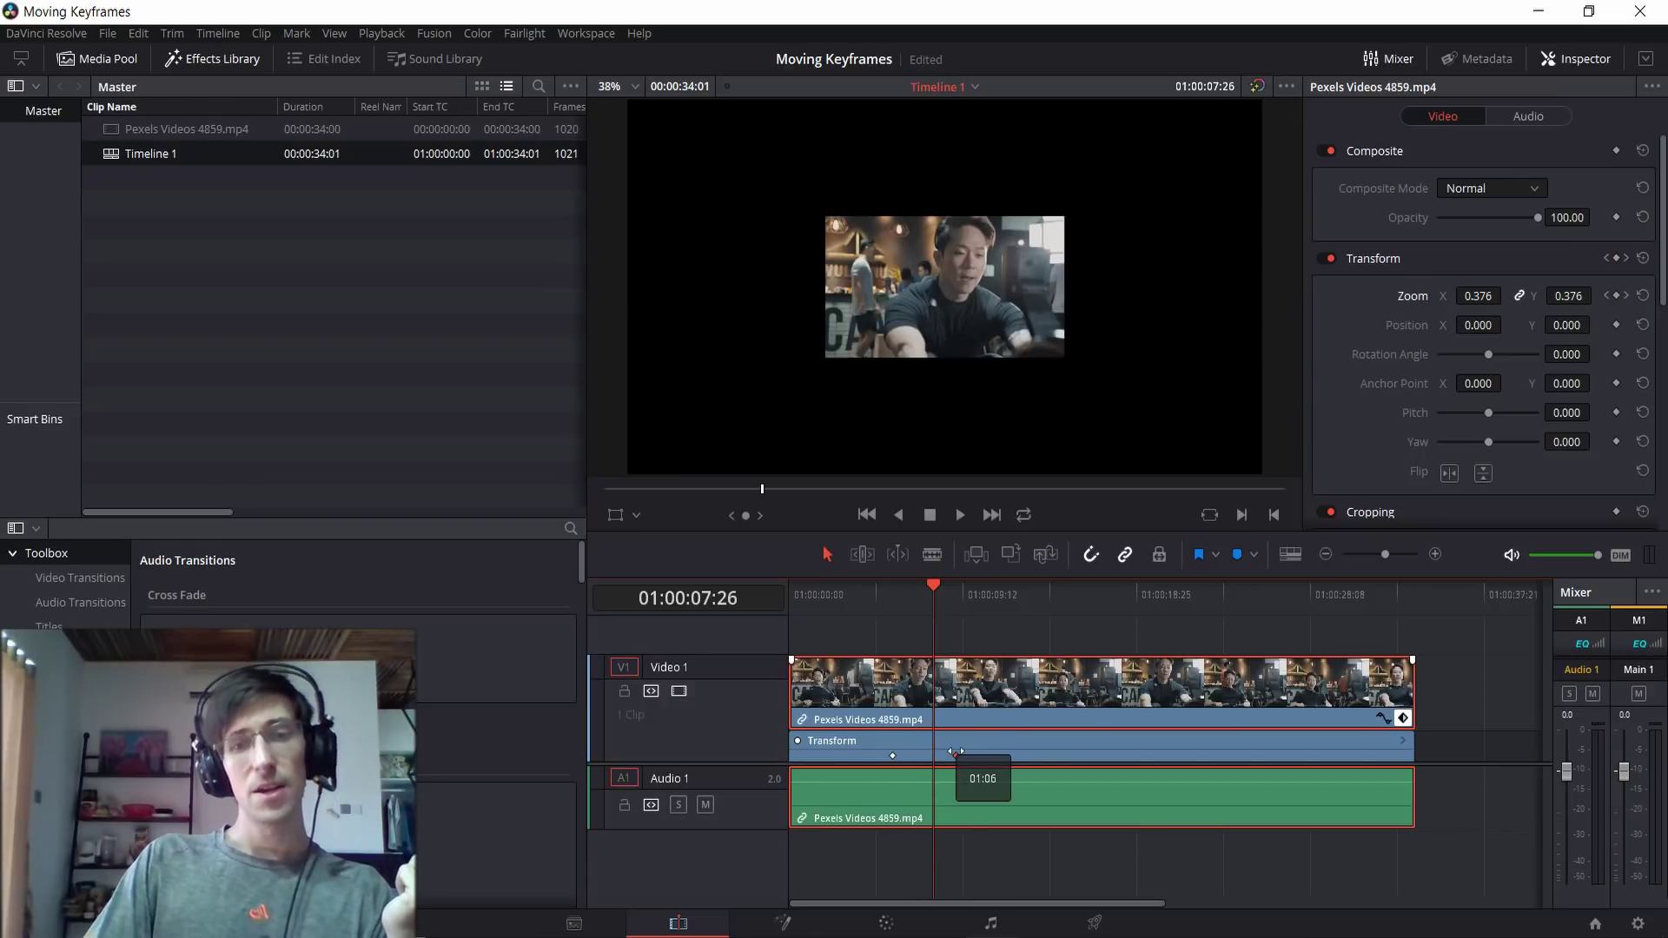
pyautogui.moveTo(956, 753); pyautogui.dragTo(956, 752)
# Step: Play back the longer zoom-out twice, then return to the end keyframe
pyautogui.click(882, 612)
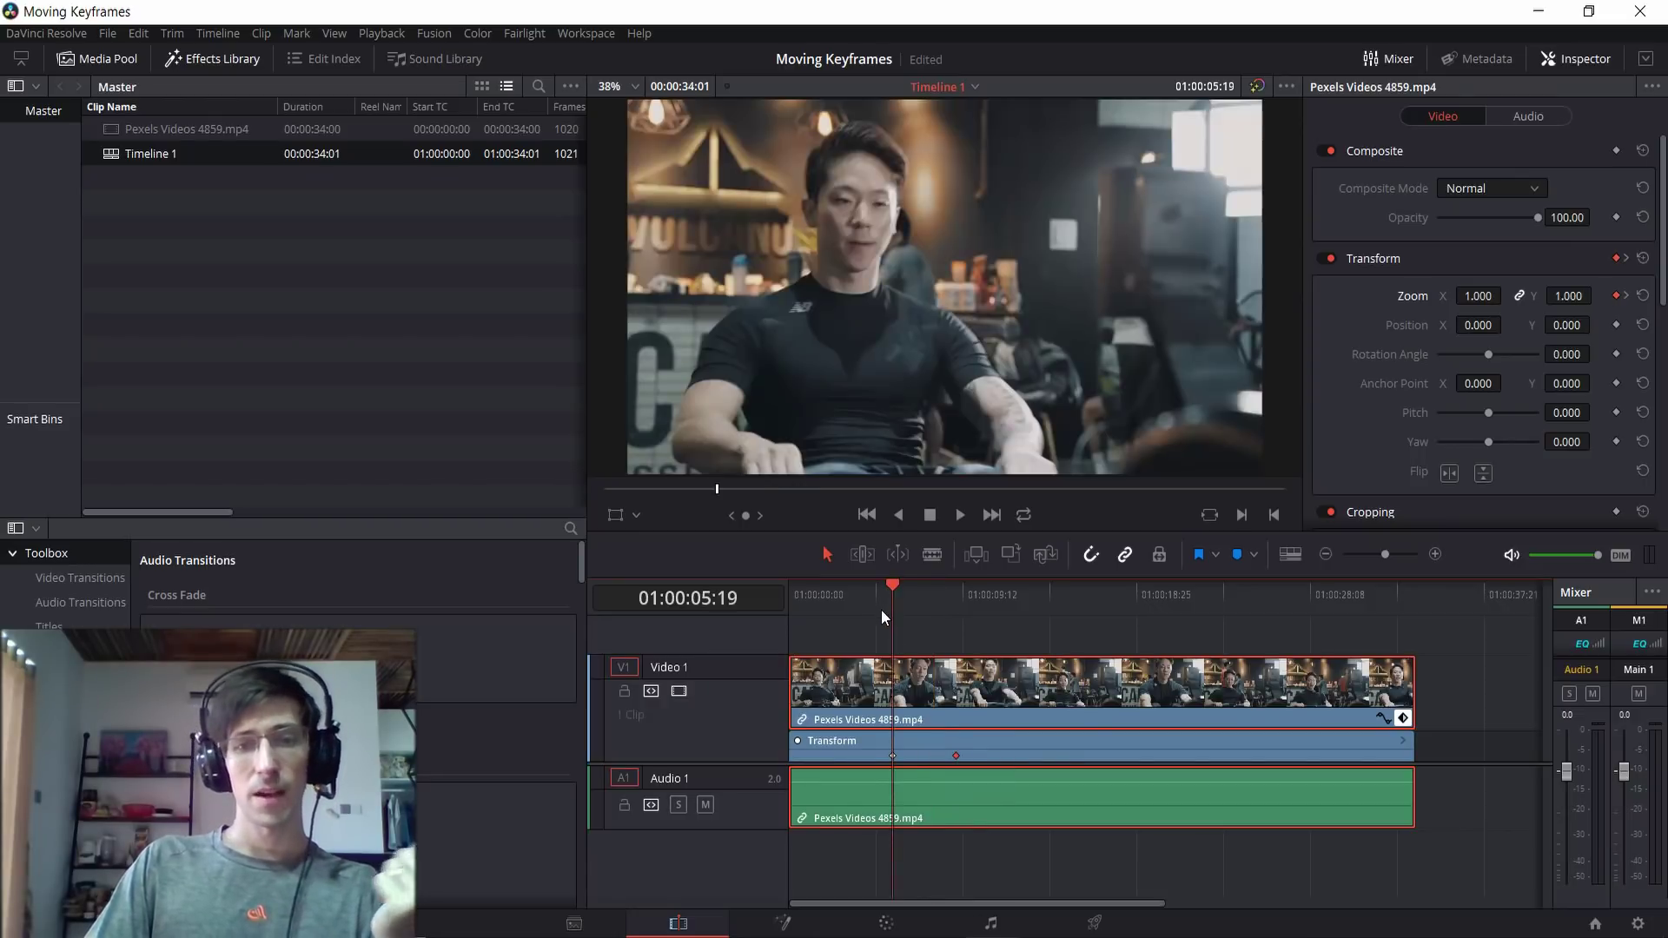
pyautogui.press('space')
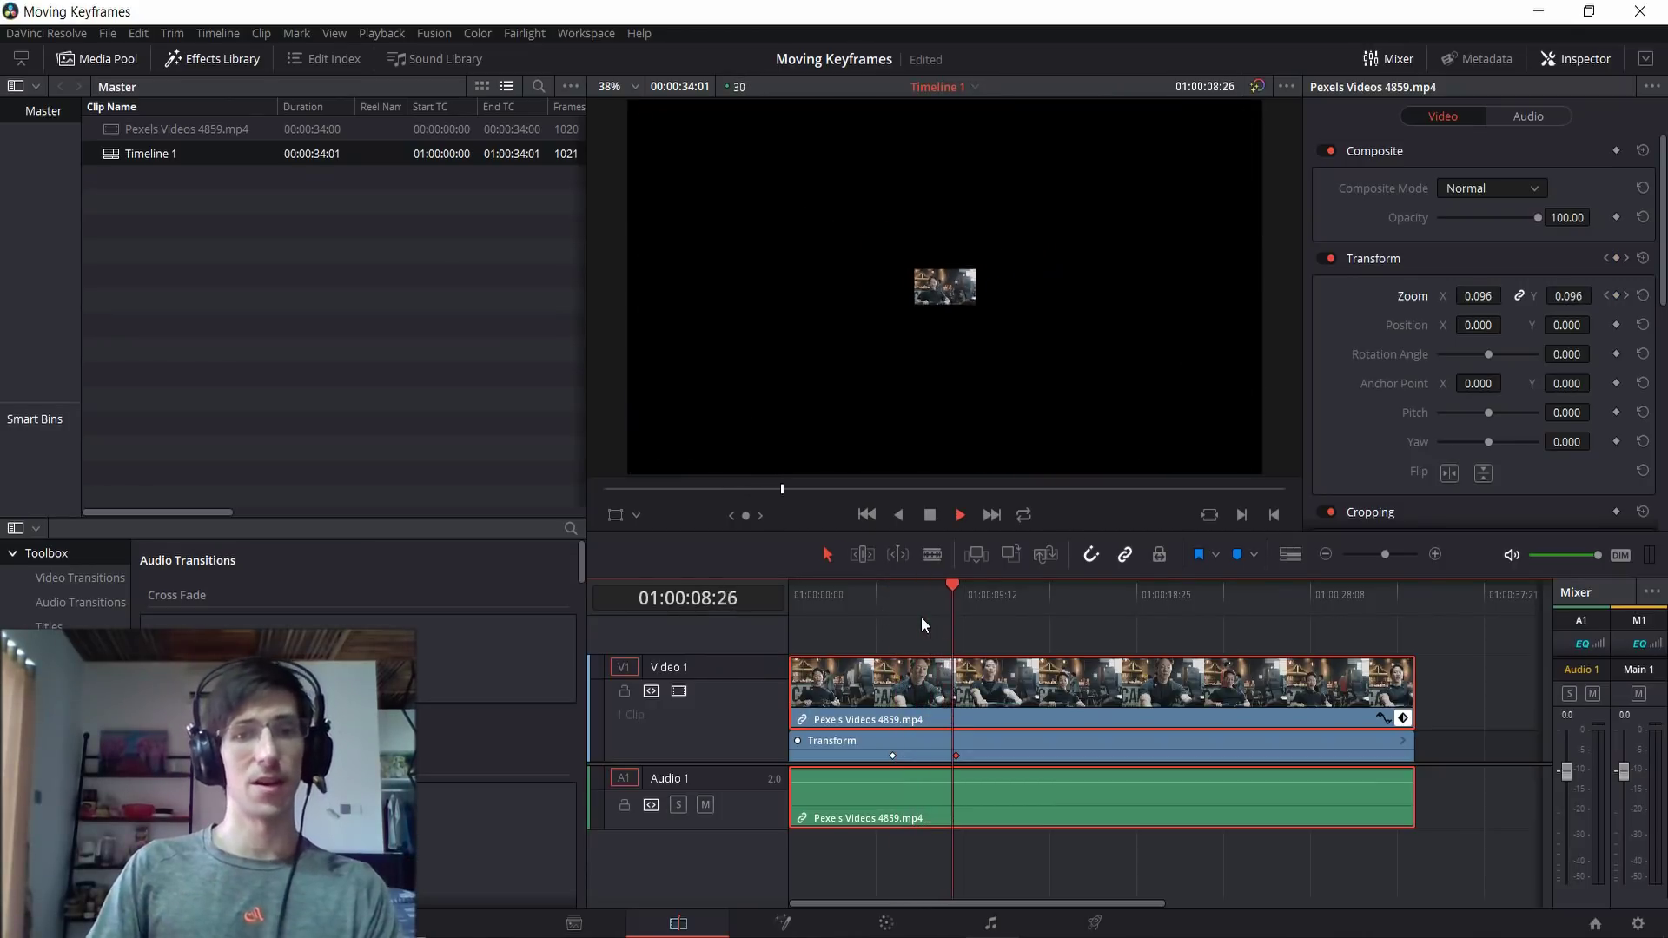
pyautogui.press('space')
pyautogui.click(874, 588)
pyautogui.press('space')
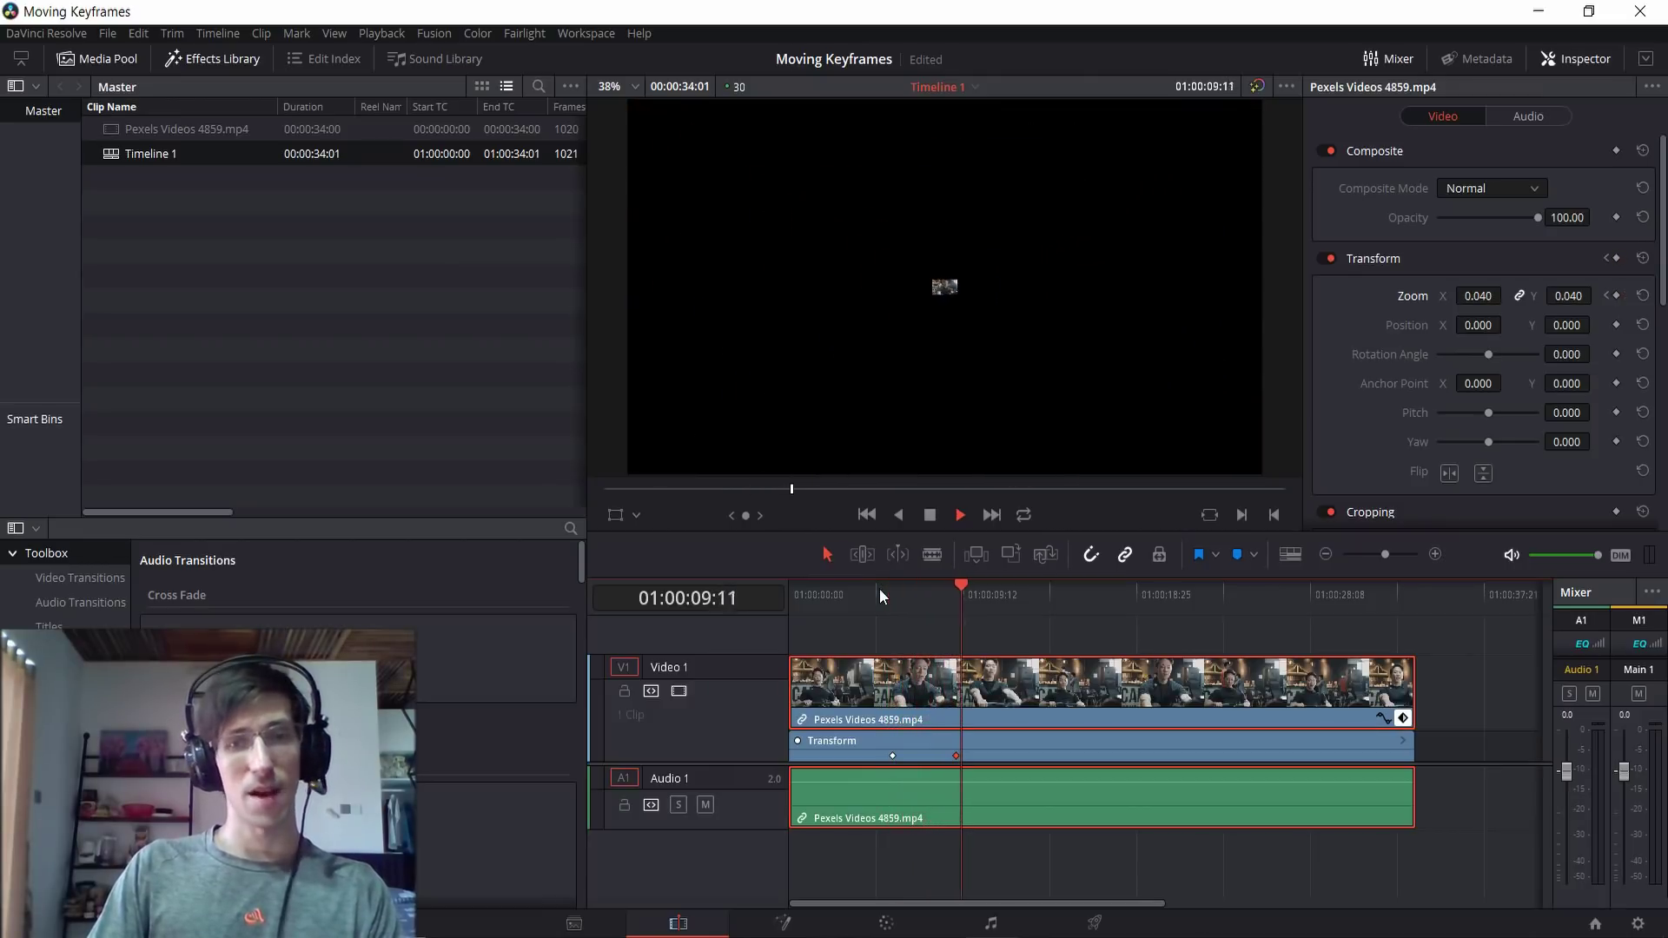
pyautogui.press('space')
pyautogui.press('[')
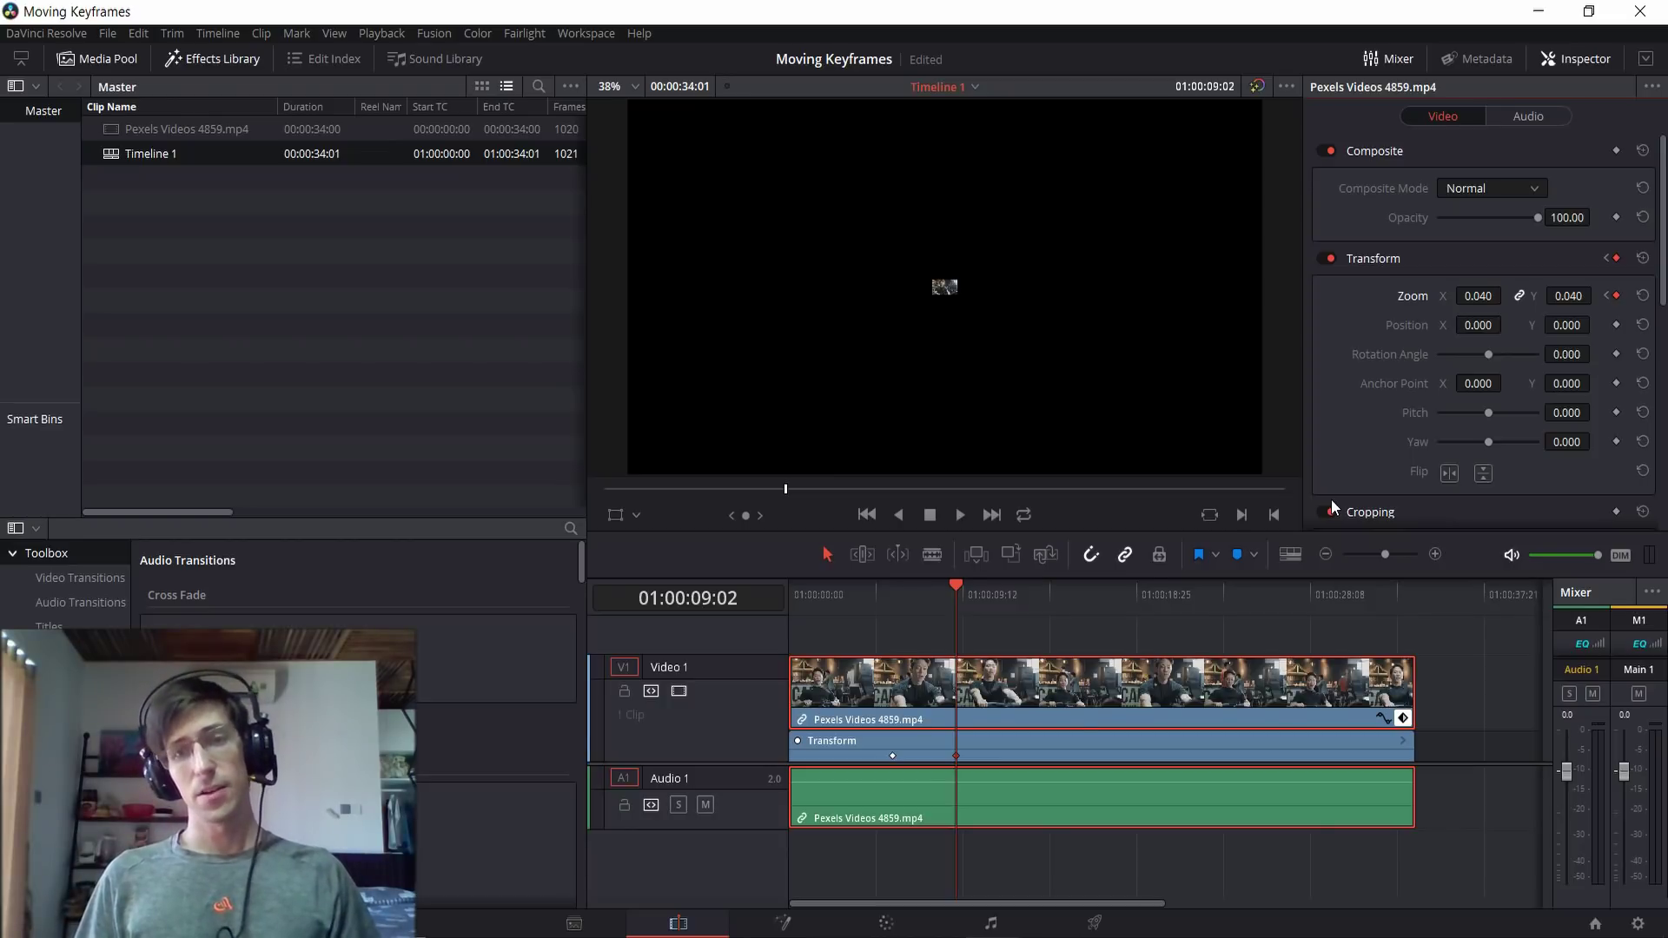
# Step: Delete the end zoom keyframe and set Zoom X to 0.04 at 01:00:10:29
pyautogui.click(1616, 296)
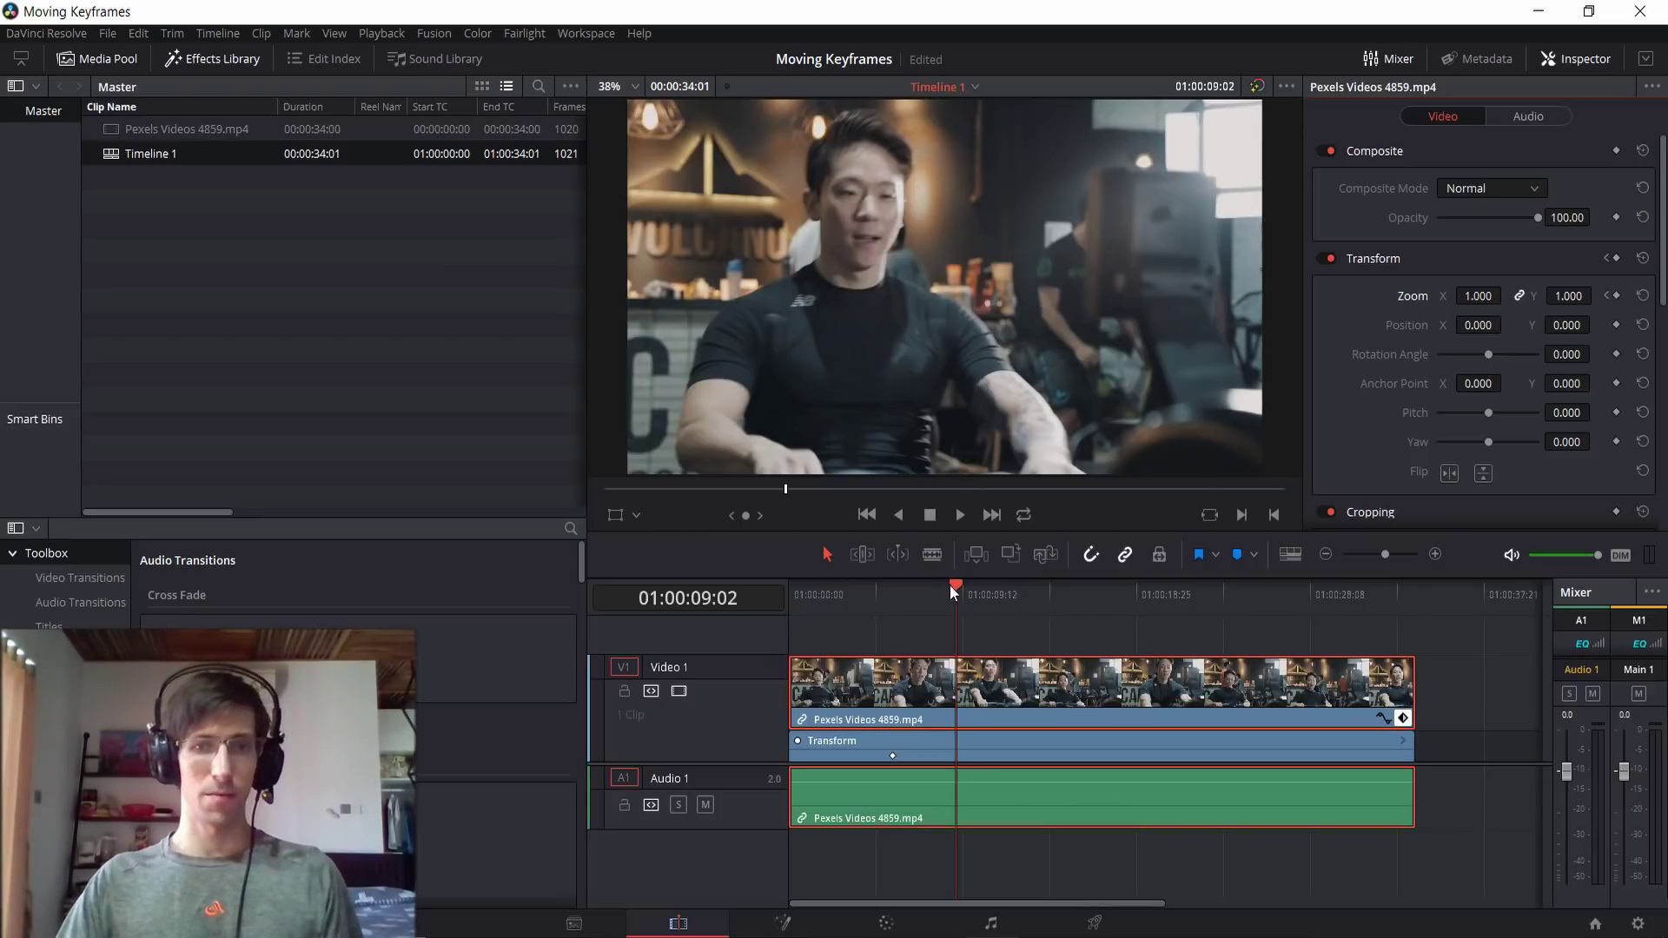
pyautogui.moveTo(954, 585); pyautogui.dragTo(995, 592)
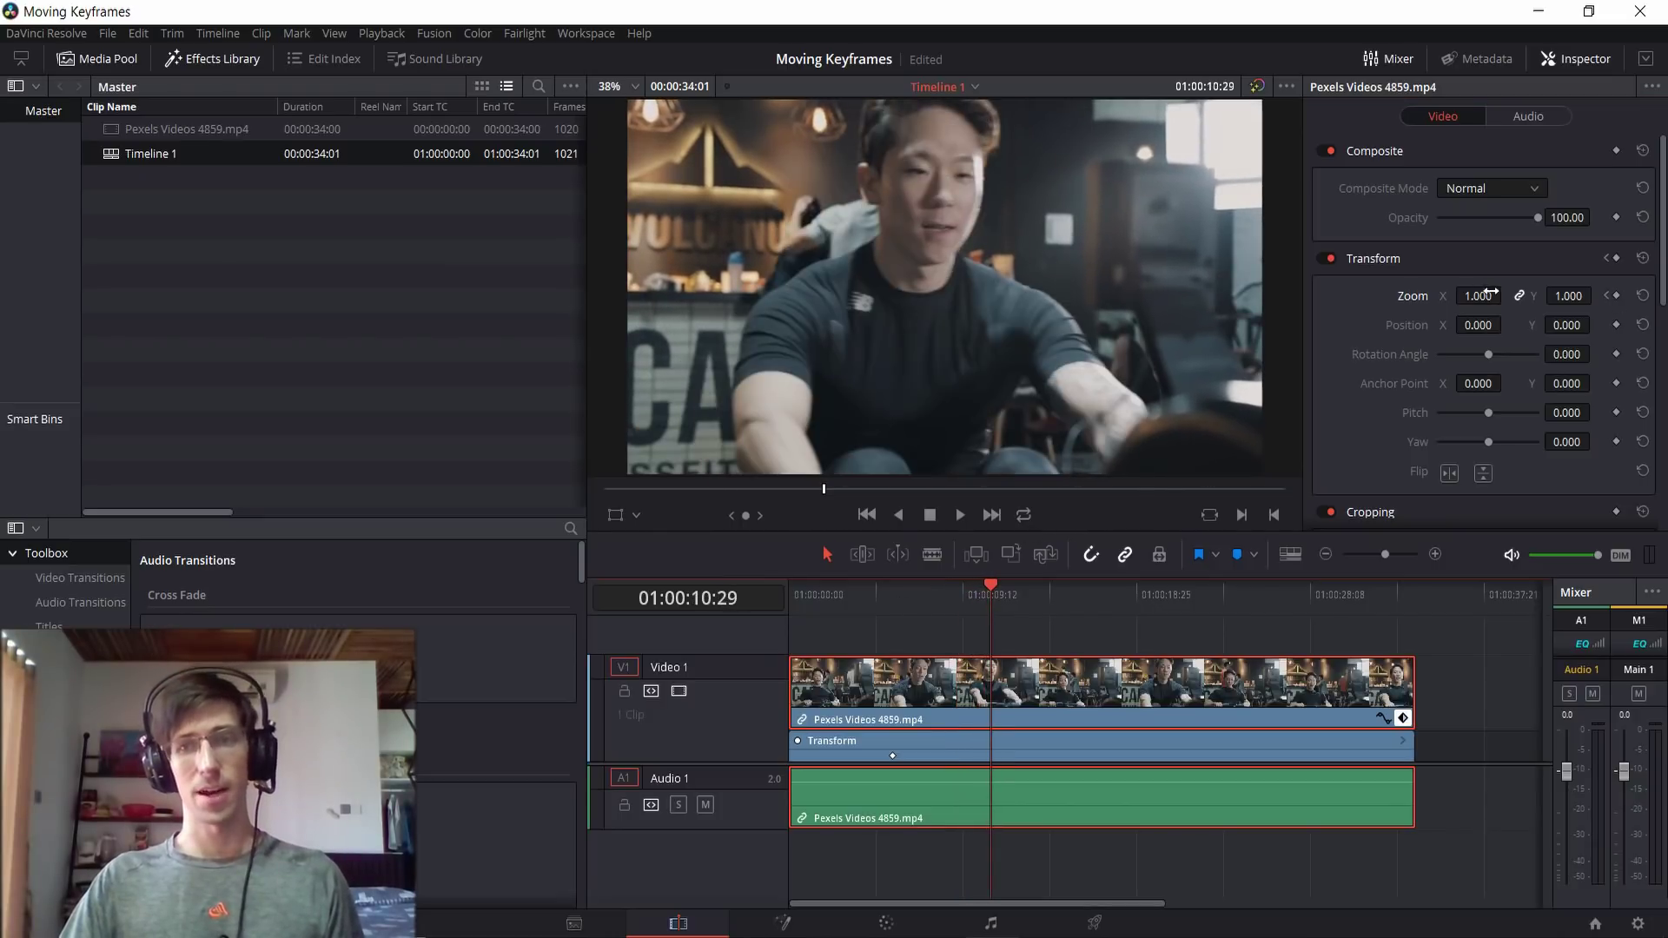
pyautogui.click(1487, 296)
pyautogui.write('0.04')
pyautogui.press('Return')
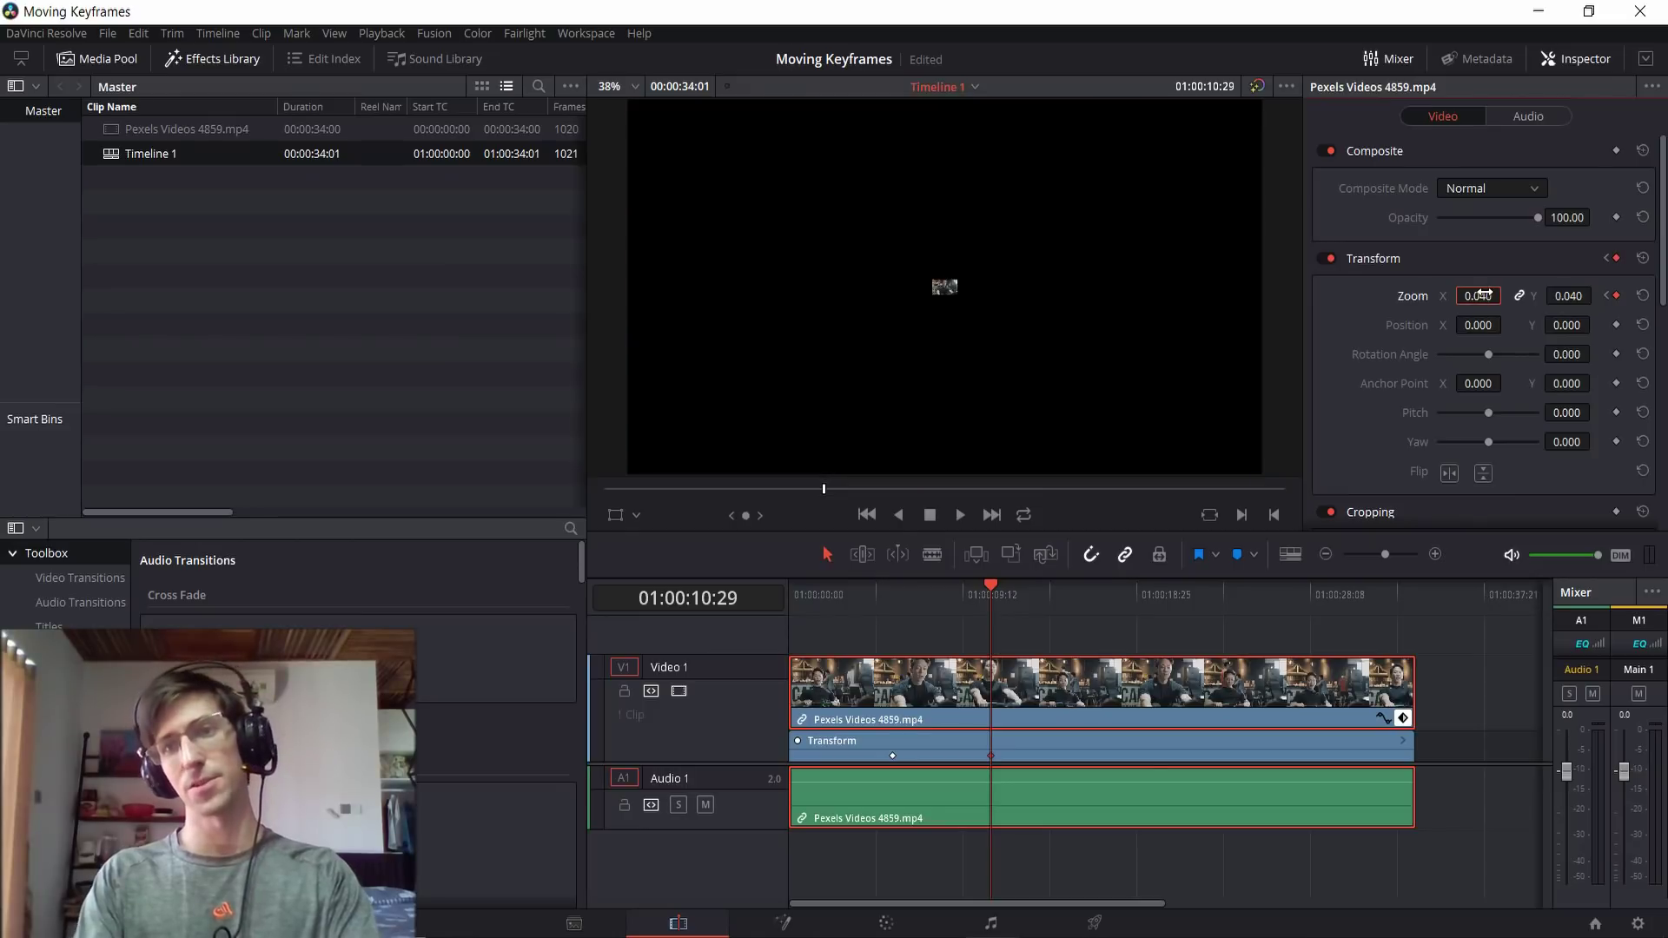
# Step: Return to the first zoom keyframe and play back the new zoom-out
pyautogui.click(1597, 296)
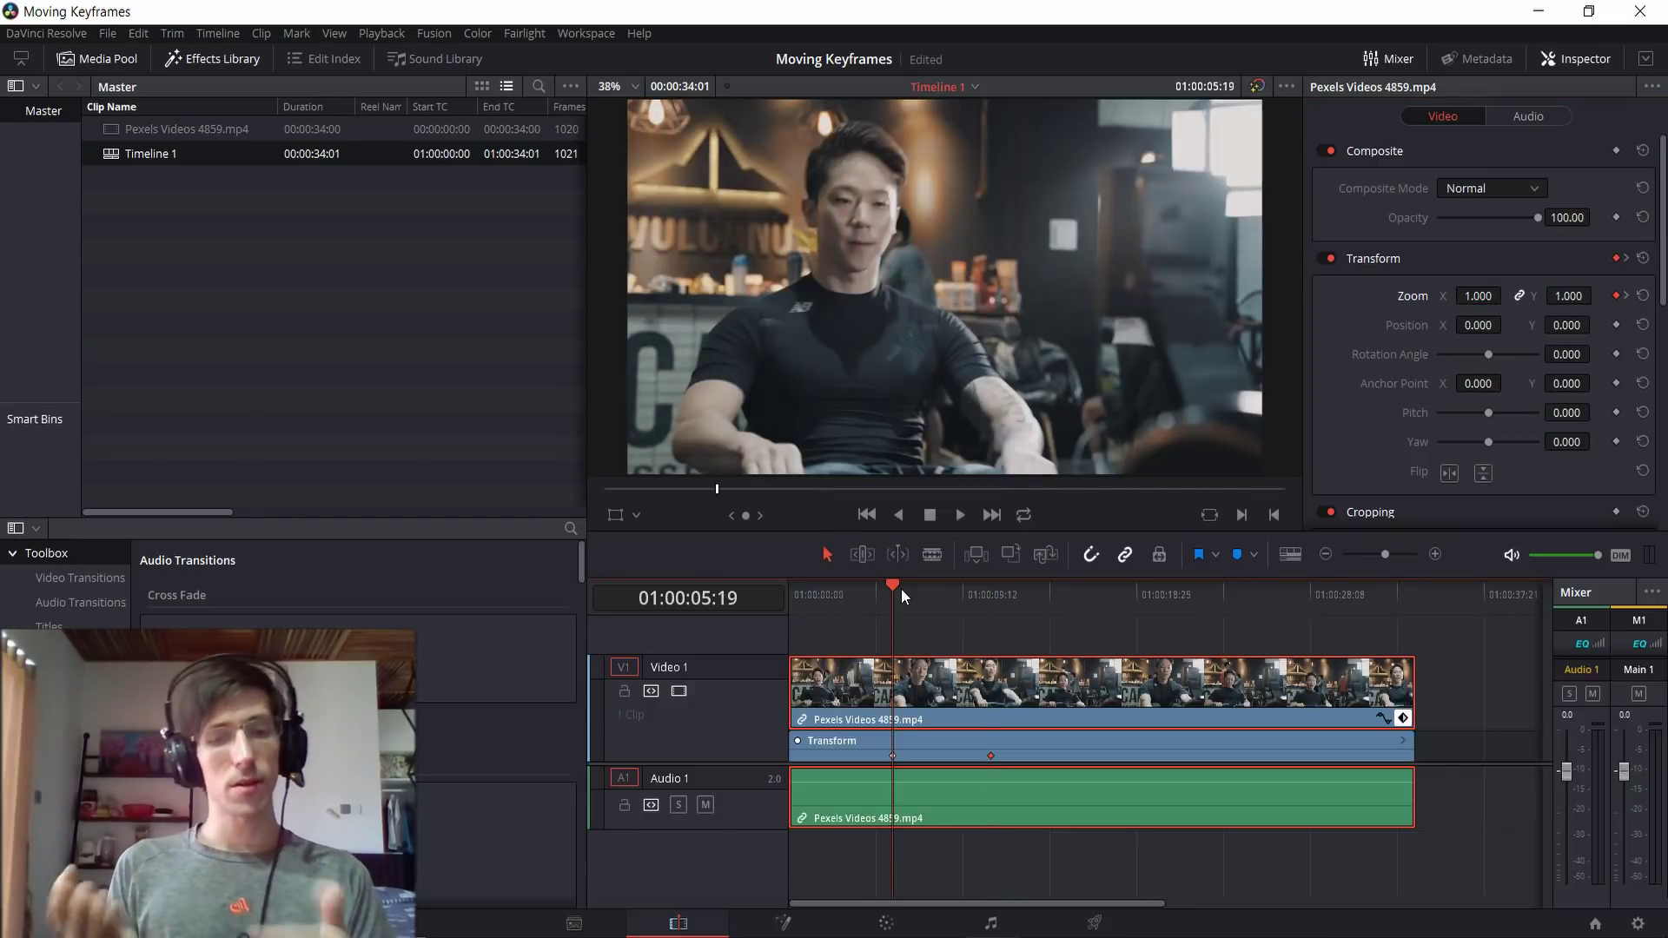
pyautogui.press('space')
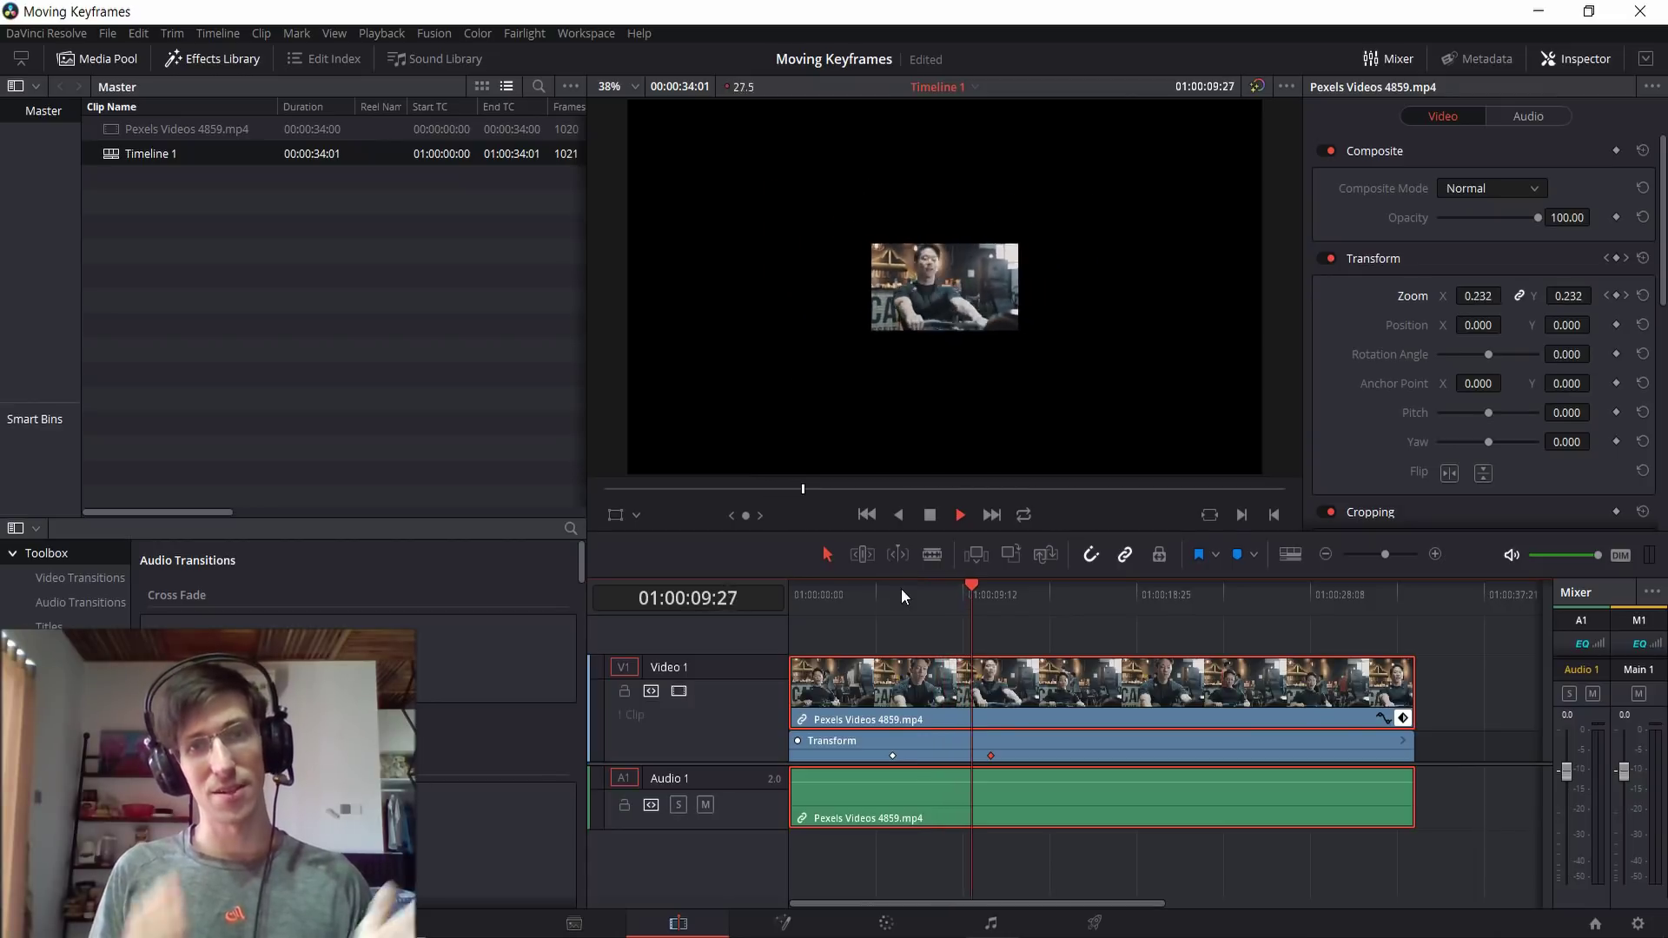
pyautogui.press('space')
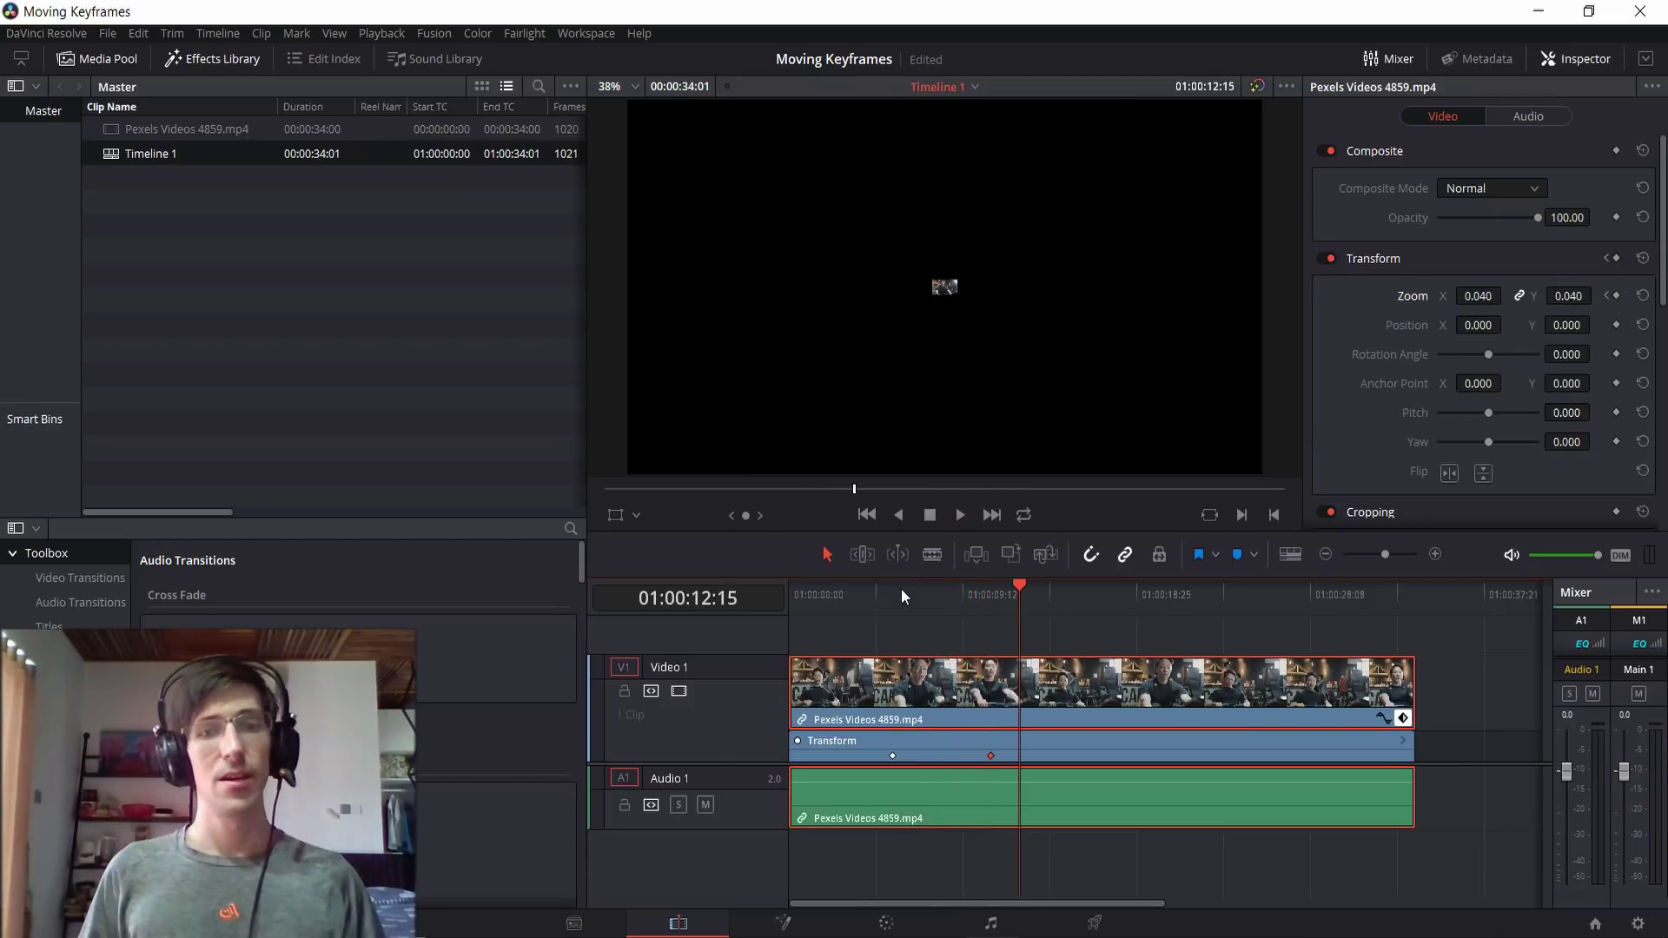
# Step: Show the Zoom X curve lane under the clip, enlarge it, and scroll it into view
pyautogui.click(1382, 719)
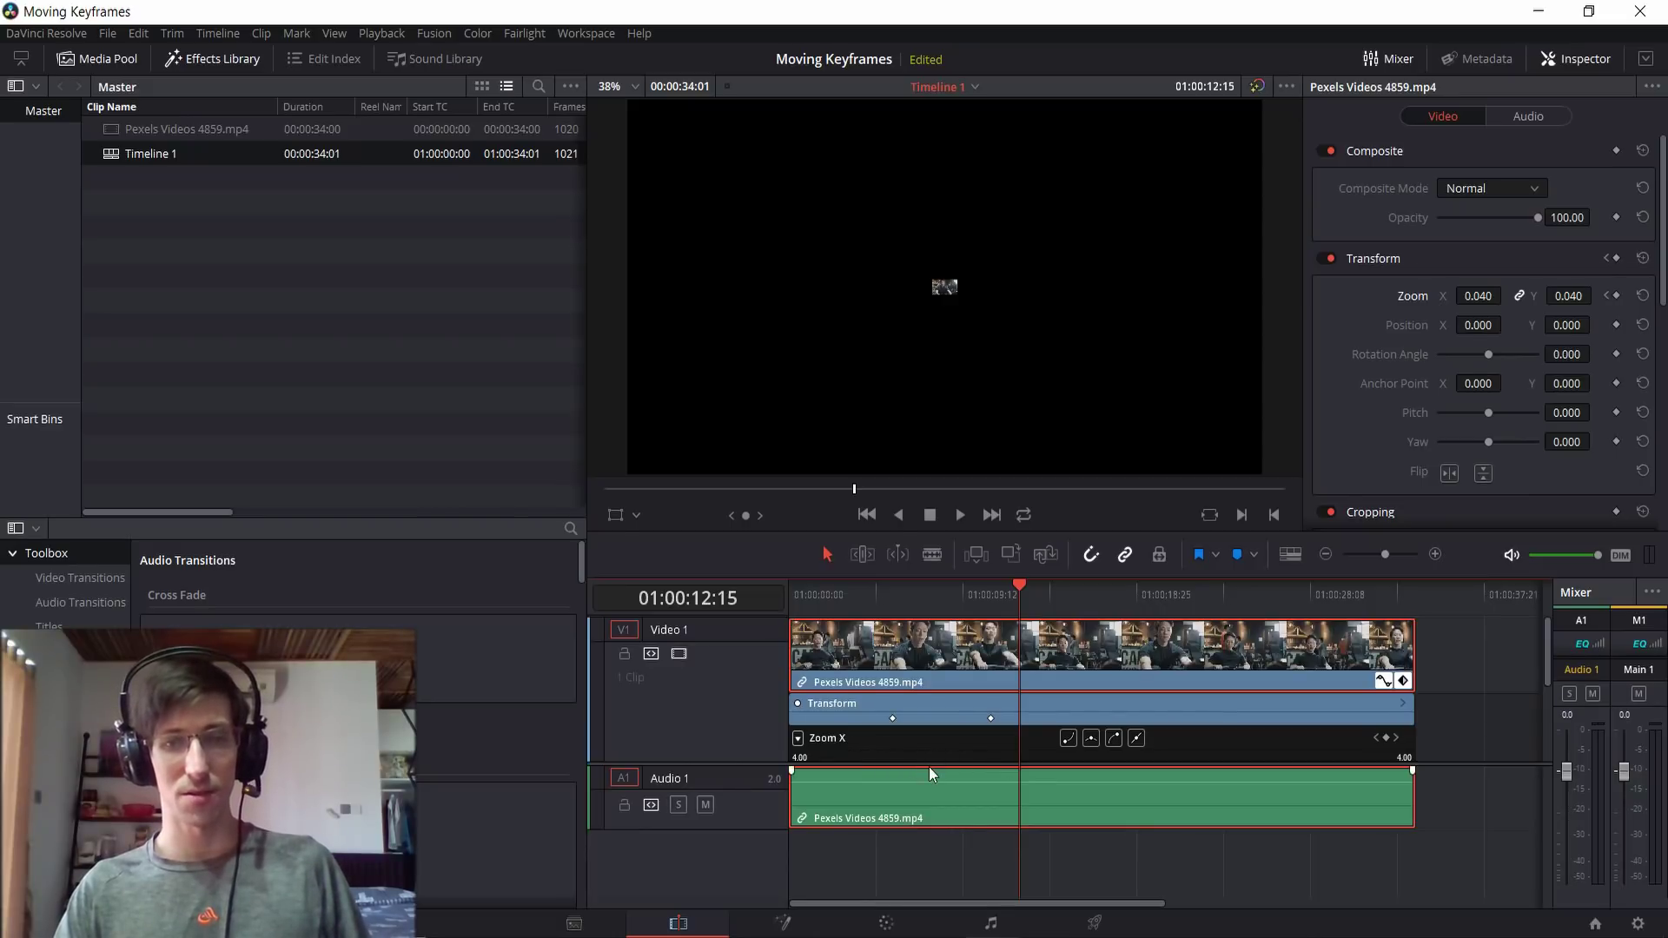
pyautogui.moveTo(926, 767); pyautogui.dragTo(946, 884)
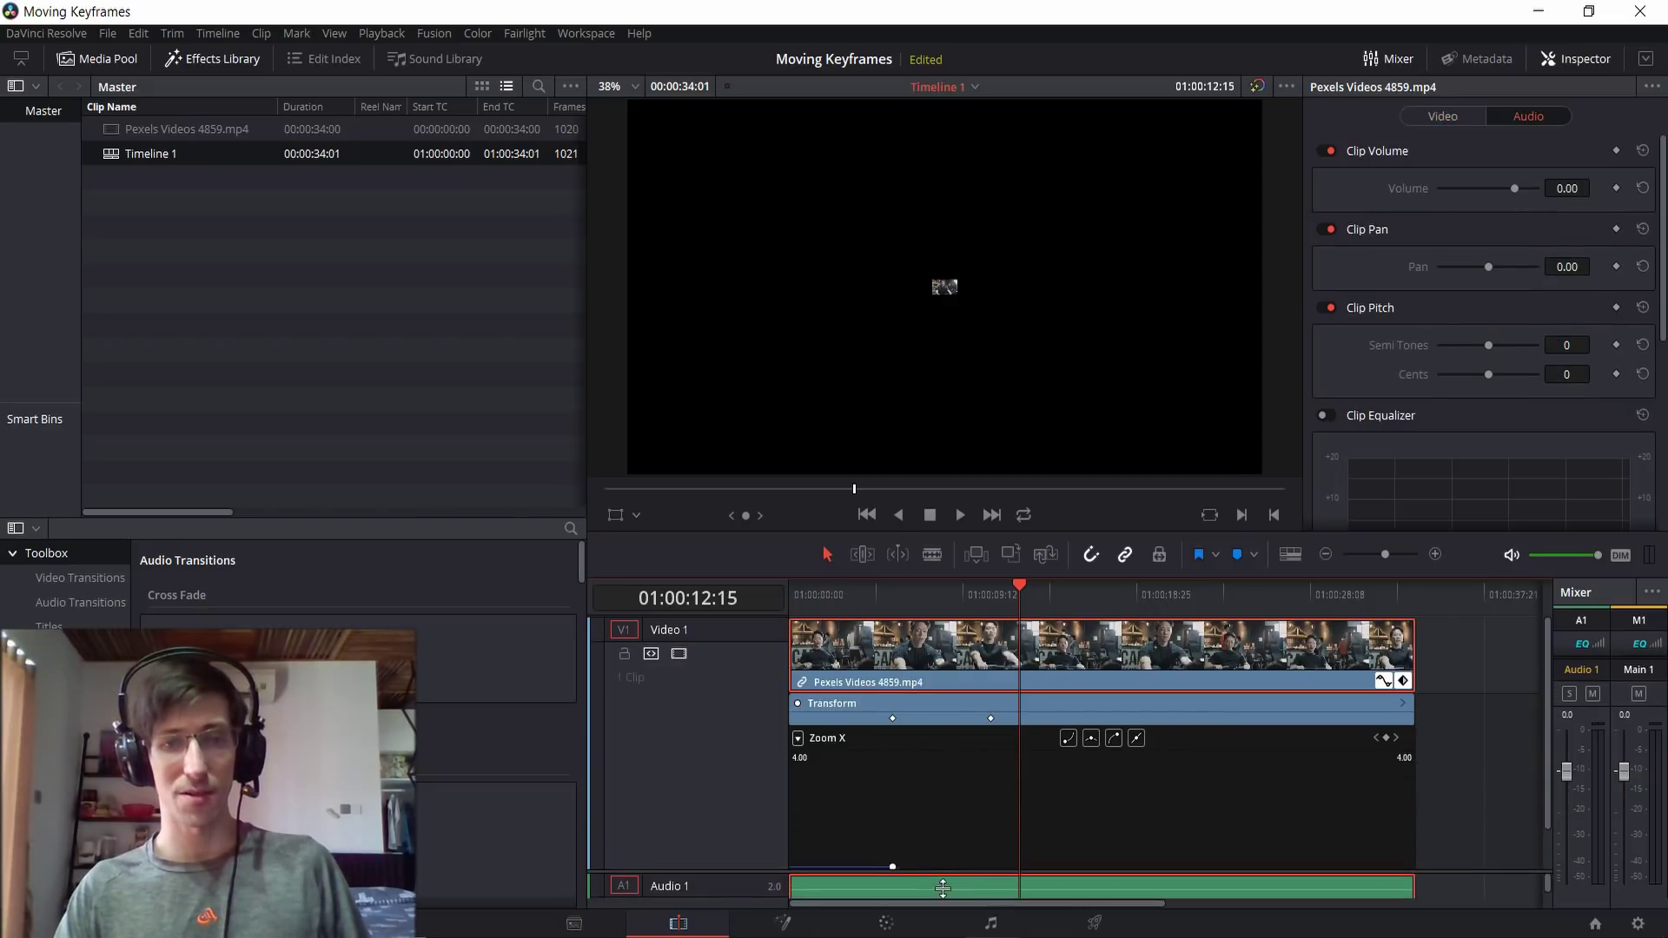
pyautogui.scroll(-3, 955, 815)
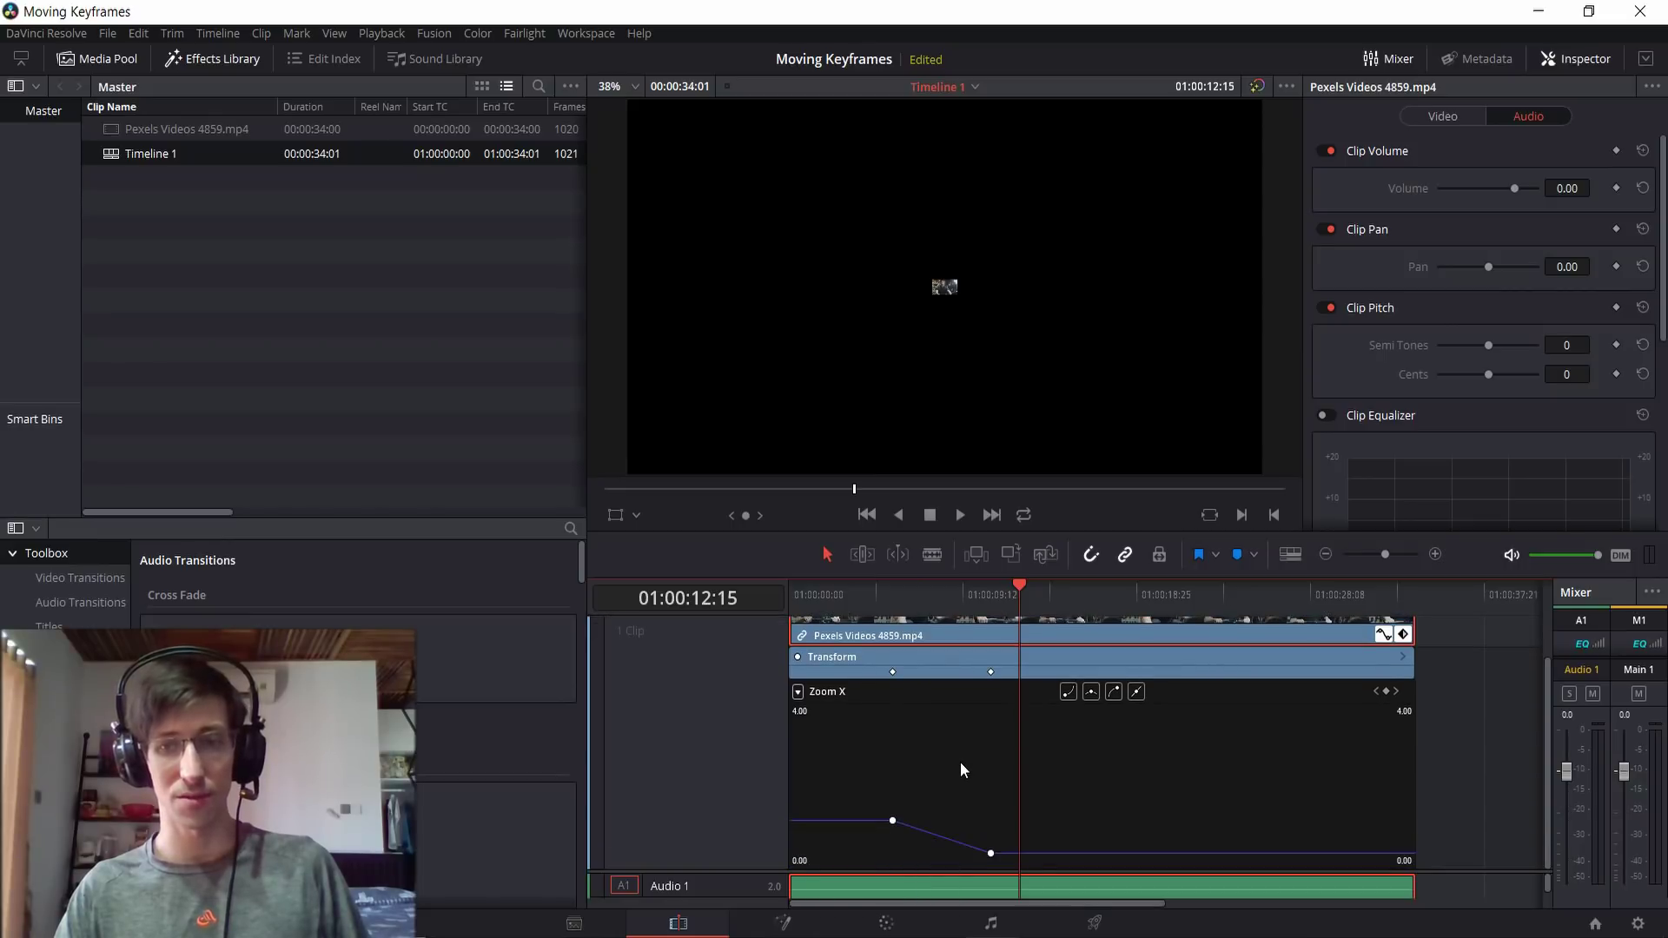
pyautogui.moveTo(894, 818)
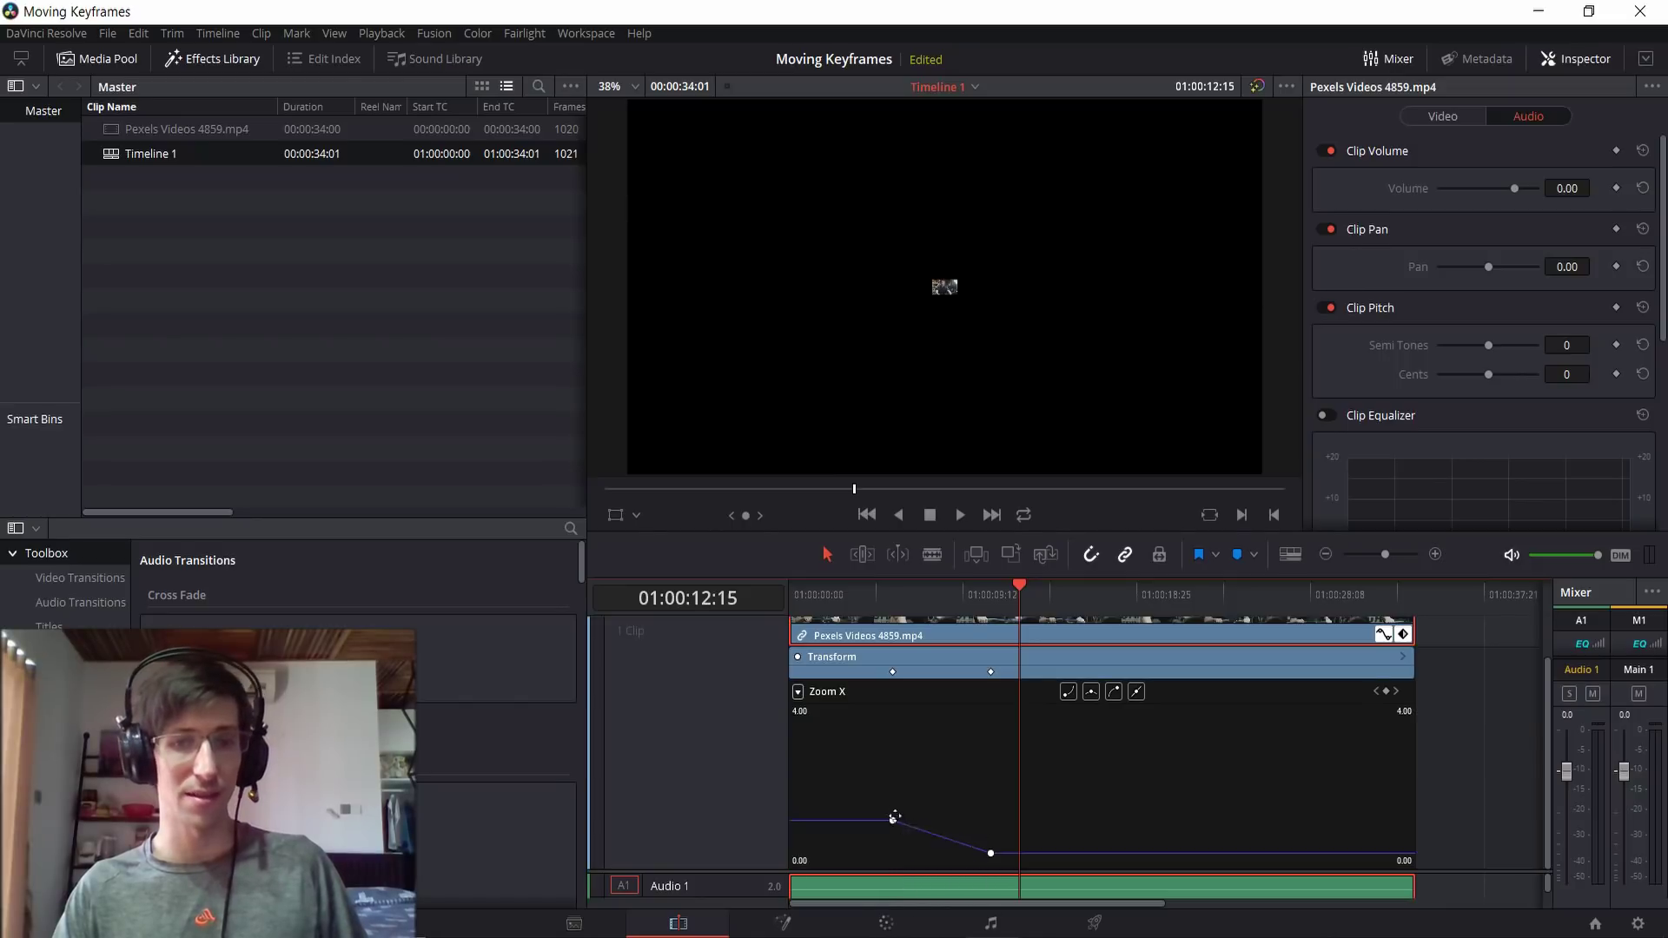
pyautogui.moveTo(1002, 852)
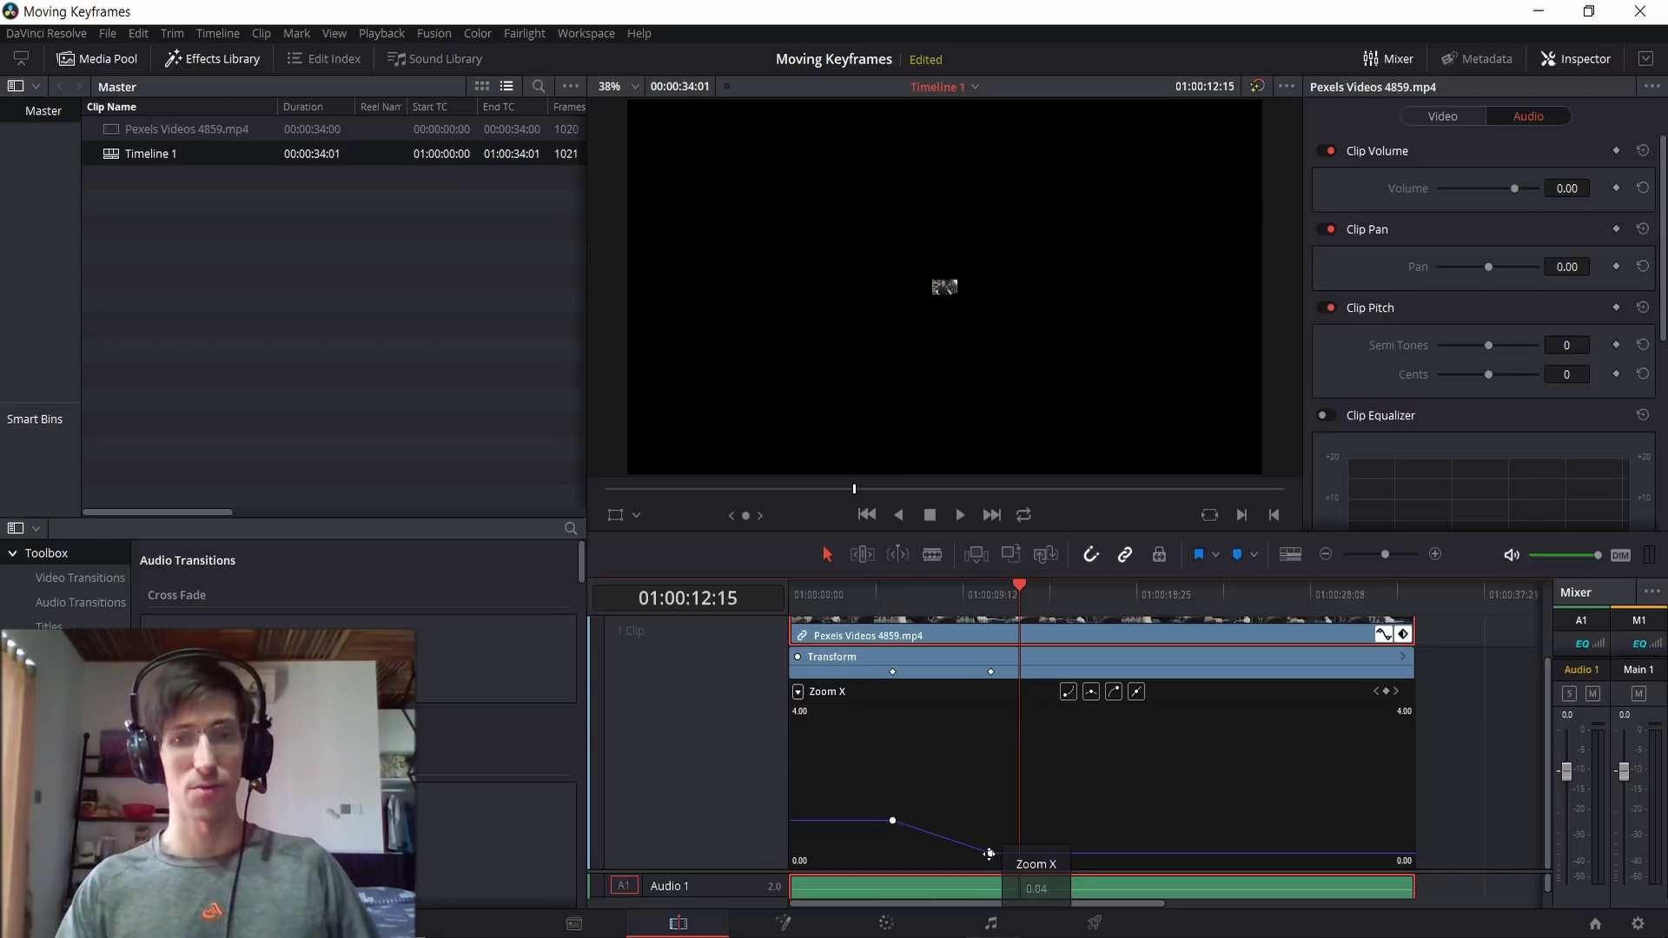
# Step: Select the first Zoom X keyframe and apply Ease Out to it
pyautogui.click(894, 608)
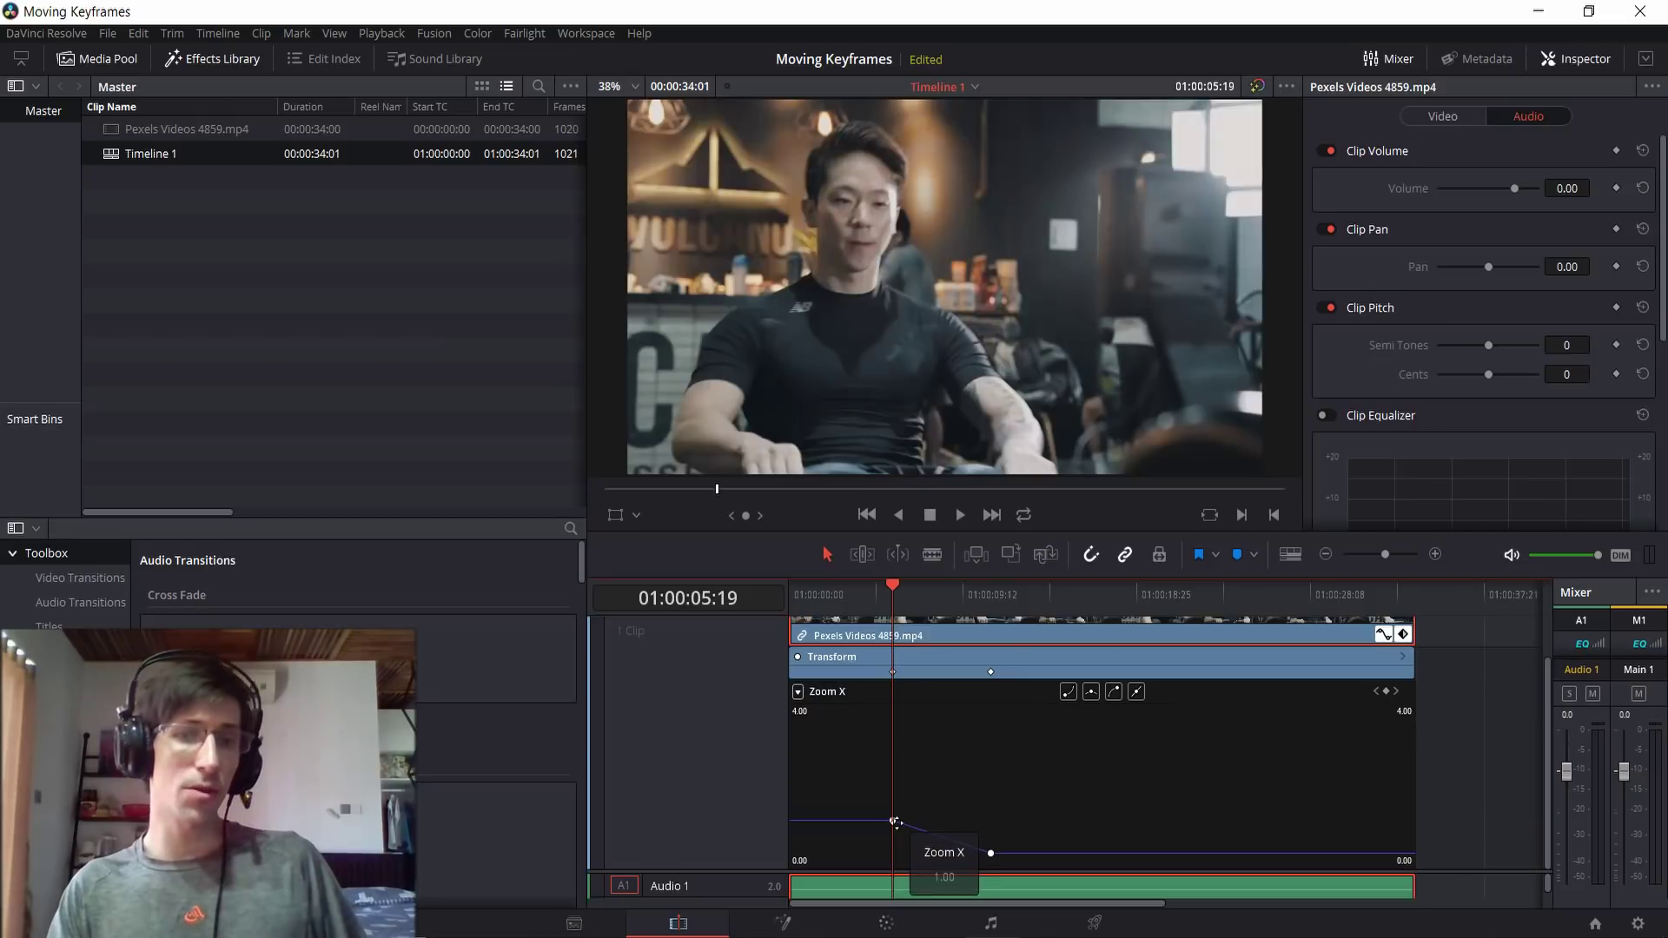
pyautogui.click(895, 821)
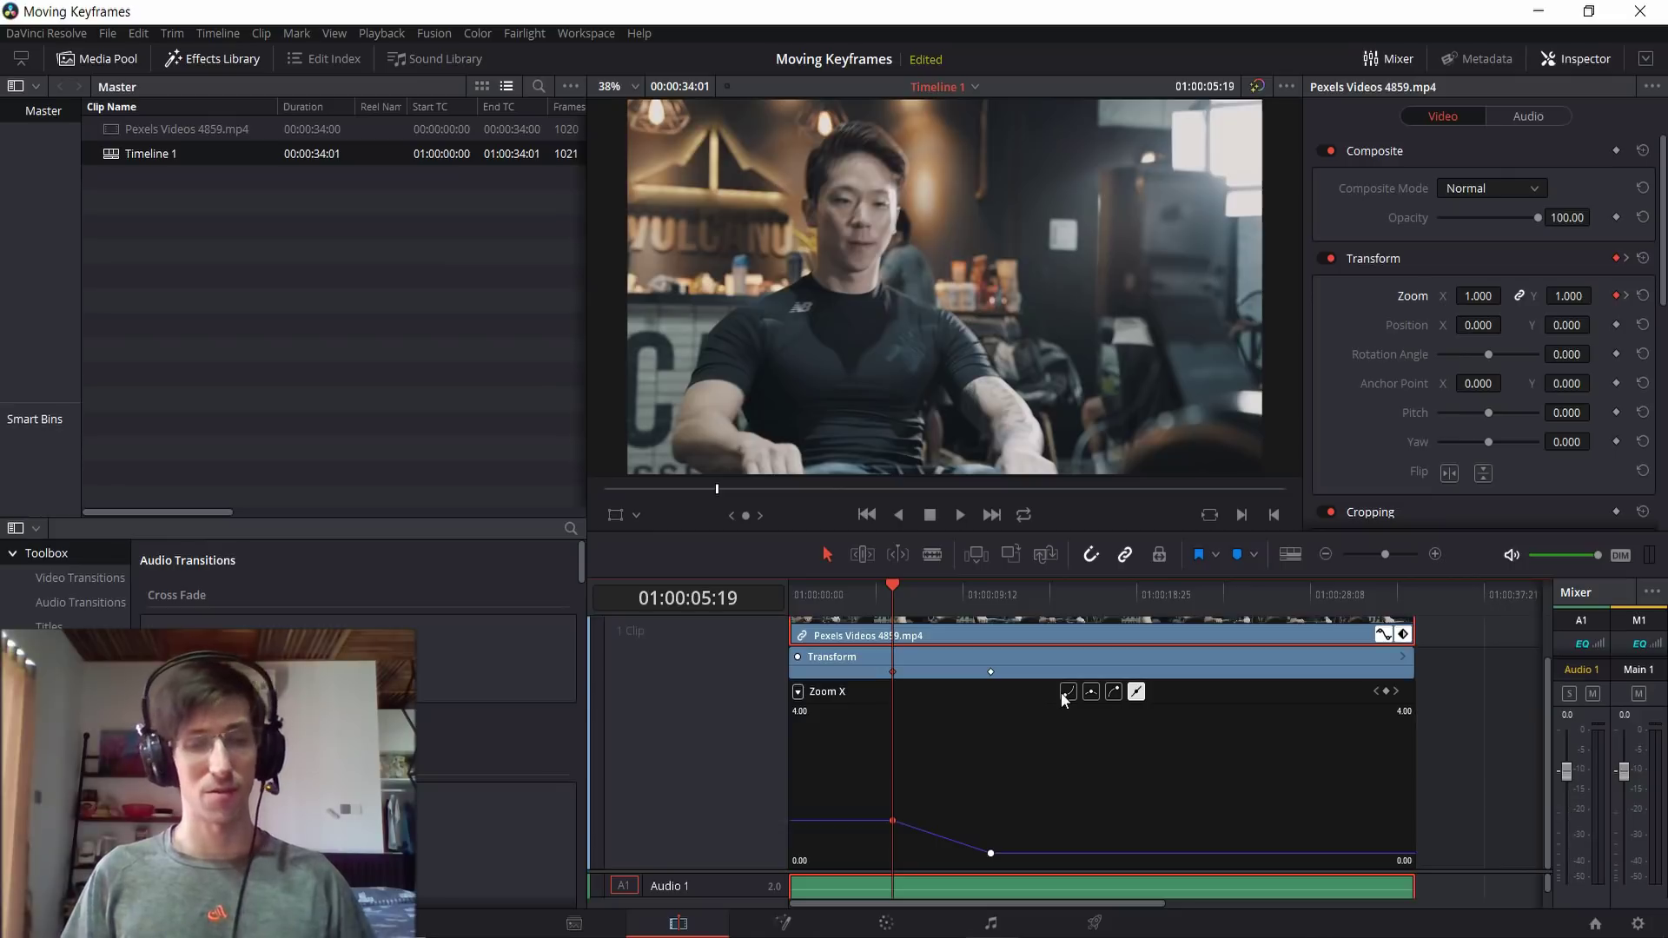
pyautogui.click(1063, 693)
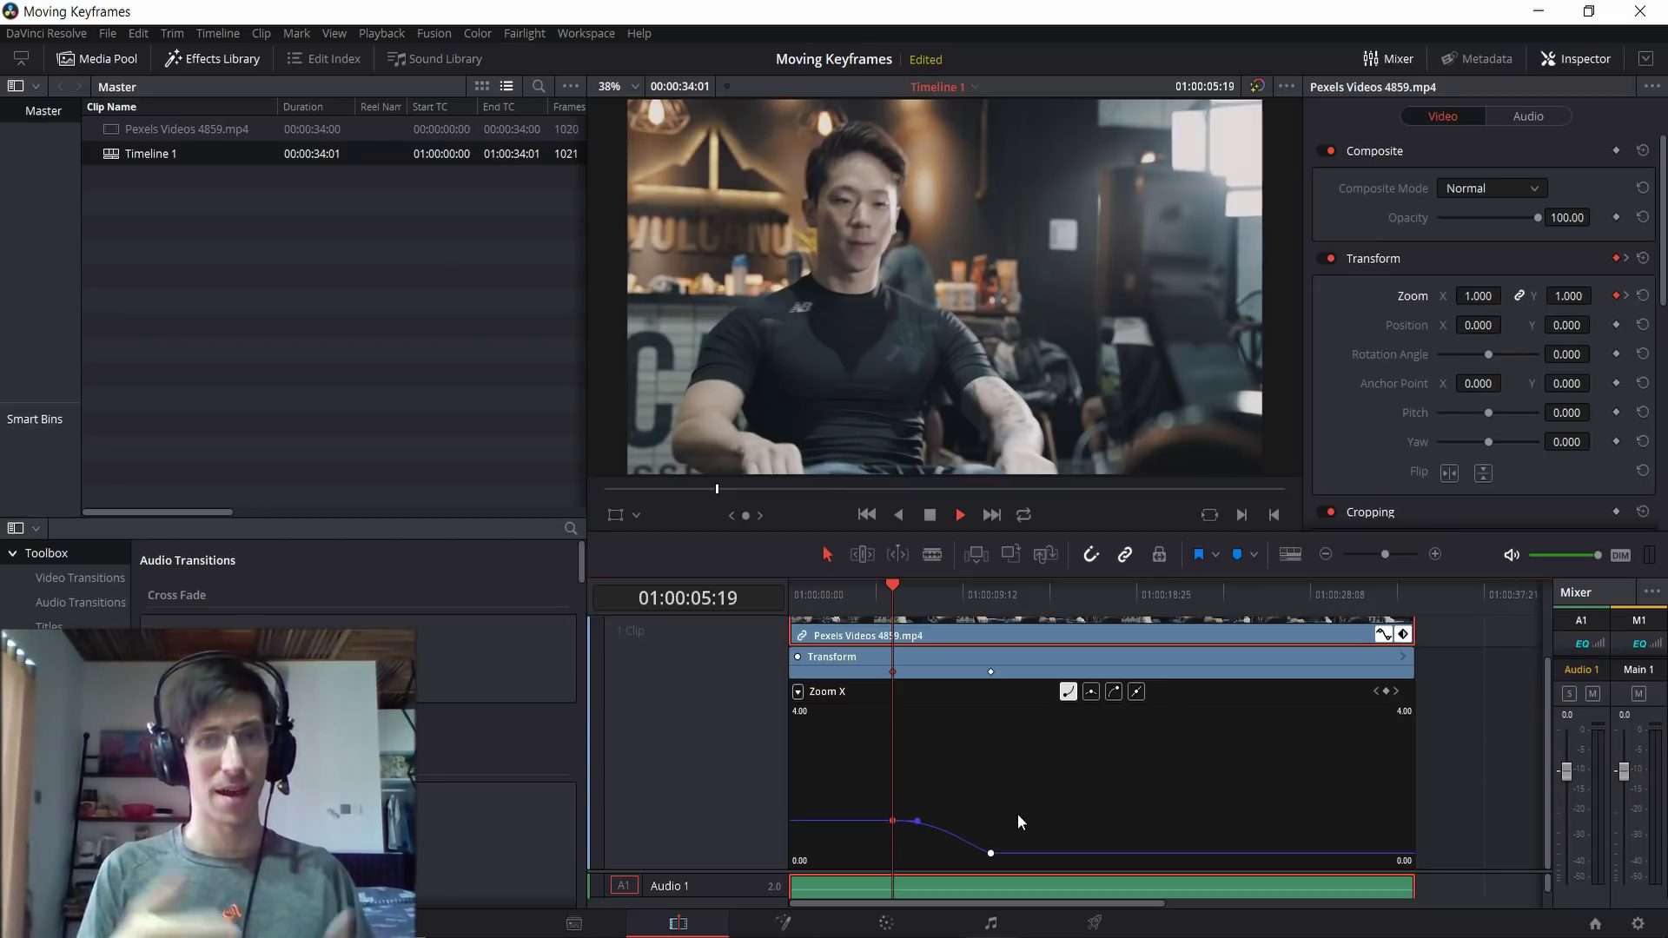
# Step: Play back the eased zoom and park the playhead at 01:00:16:20
pyautogui.press('space')
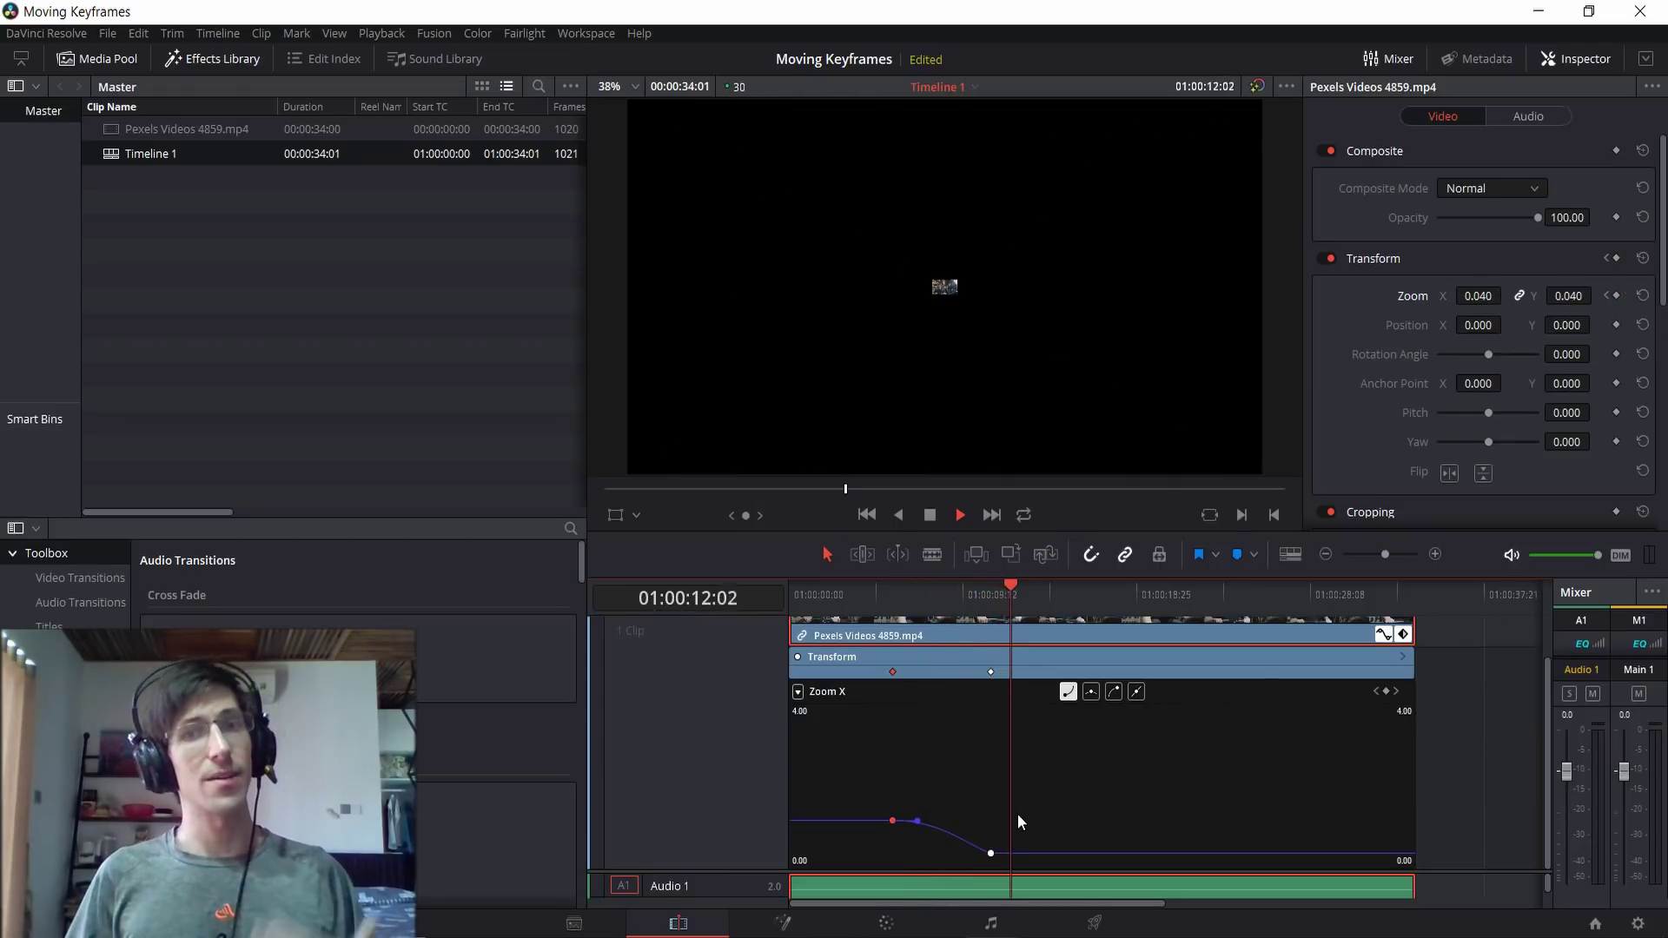
pyautogui.click(1093, 592)
pyautogui.click(1096, 594)
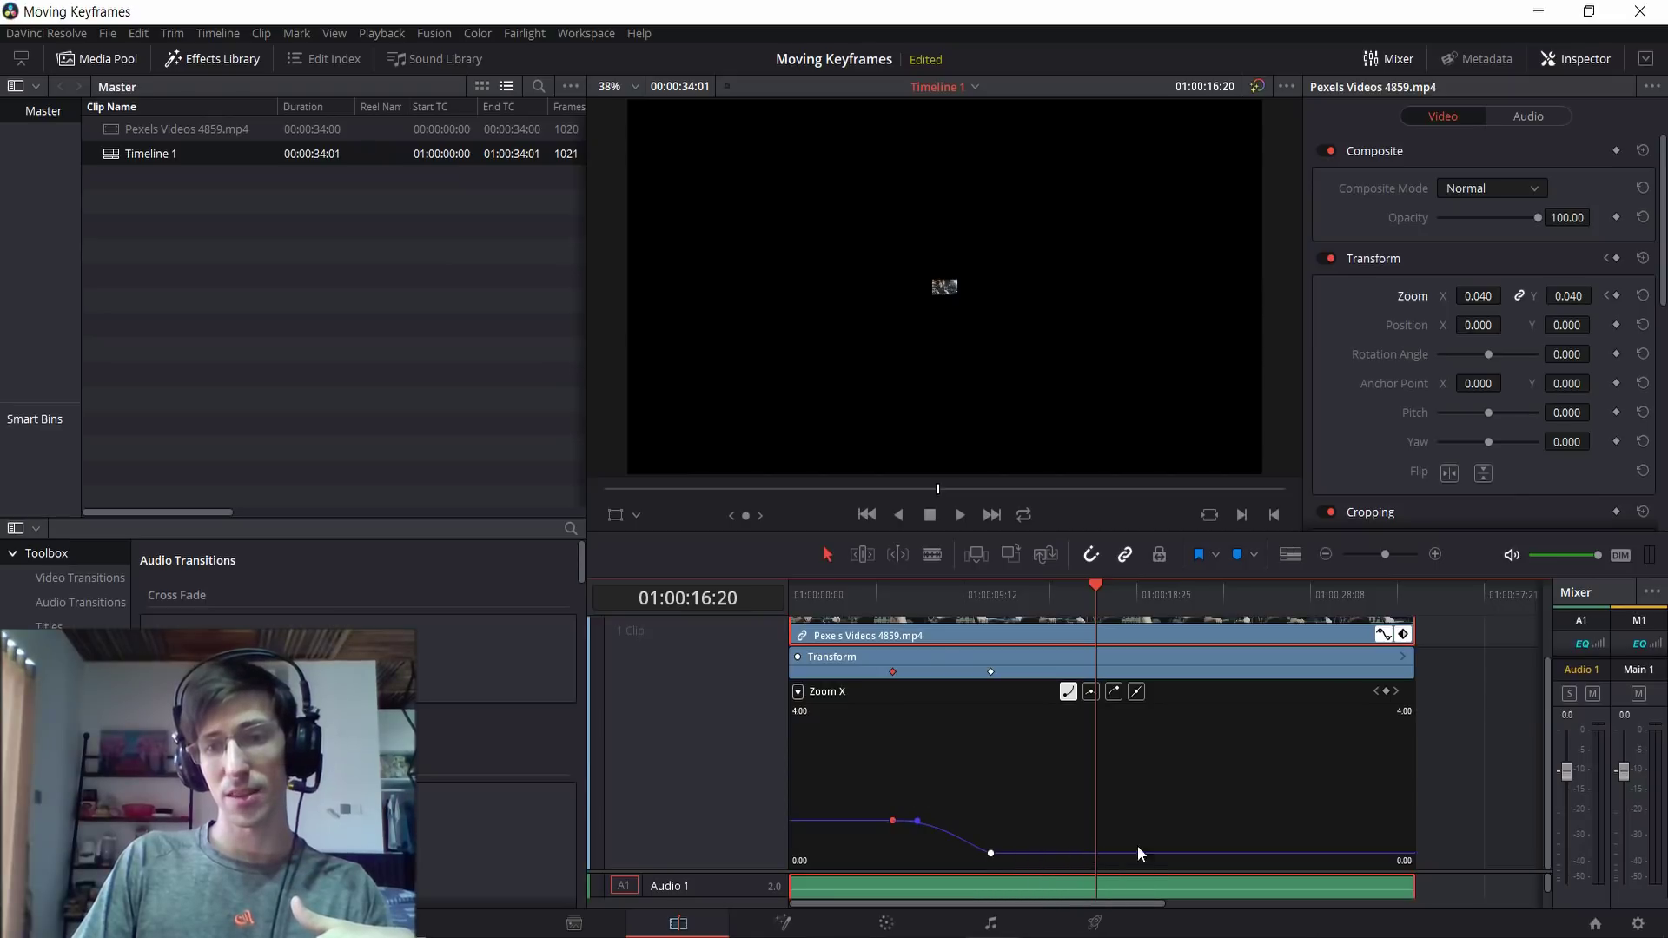
# Step: Add a Zoom X keyframe at 01:00:16:20 and drag it up to 1.32
pyautogui.click(1387, 692)
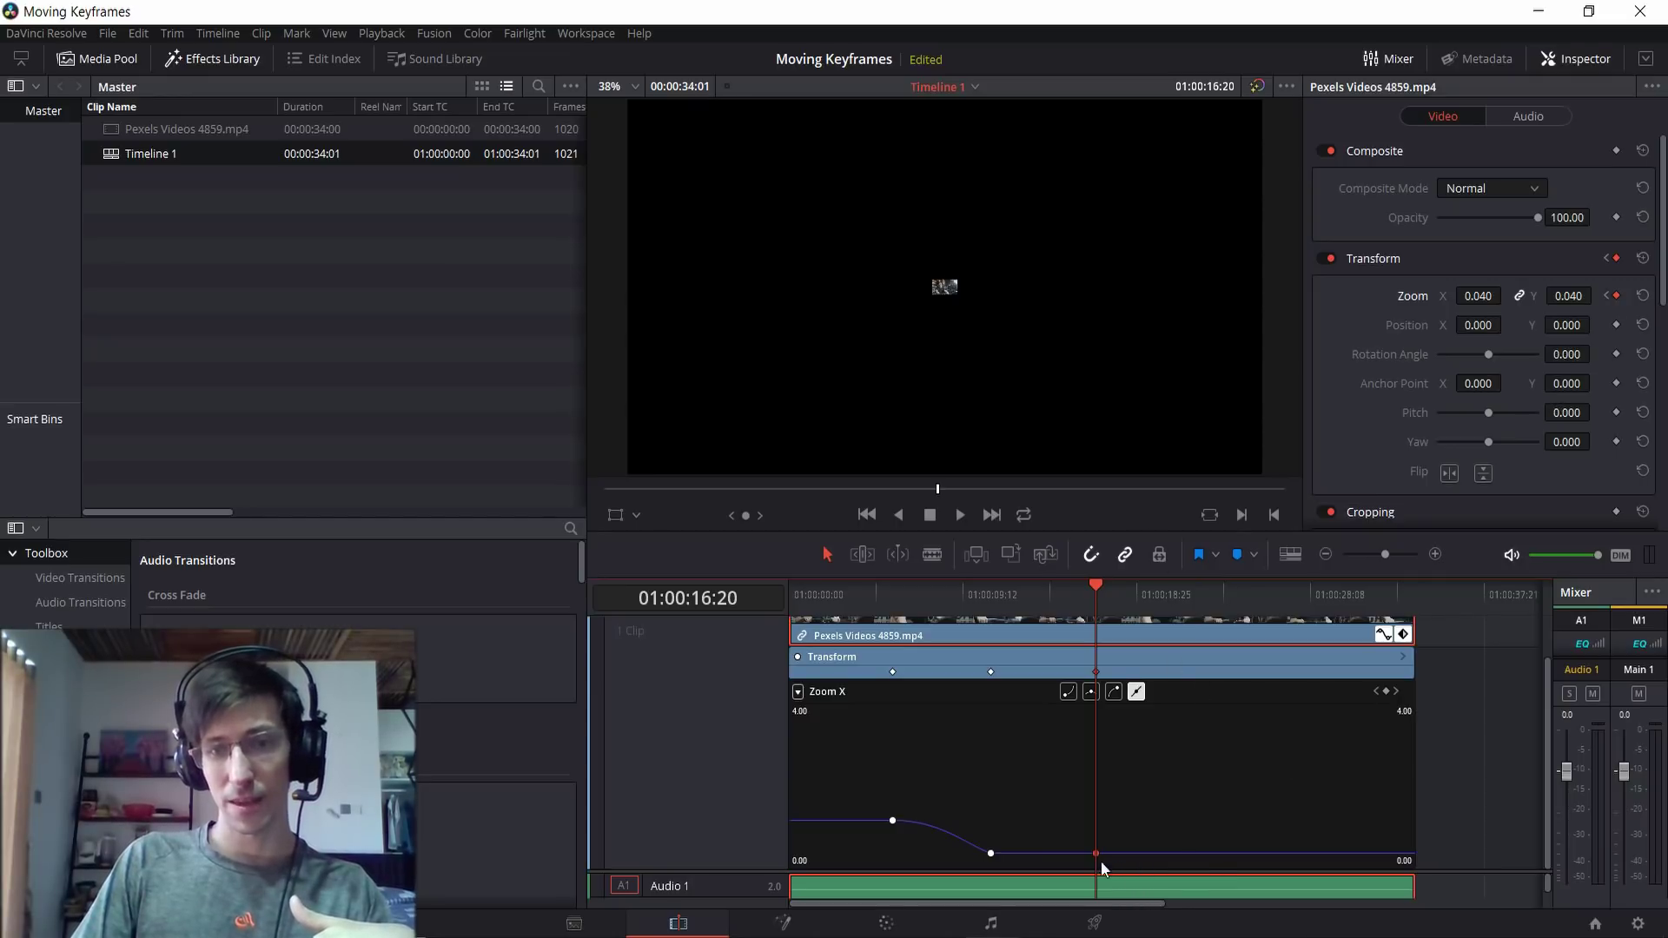
pyautogui.click(990, 856)
pyautogui.moveTo(1094, 854)
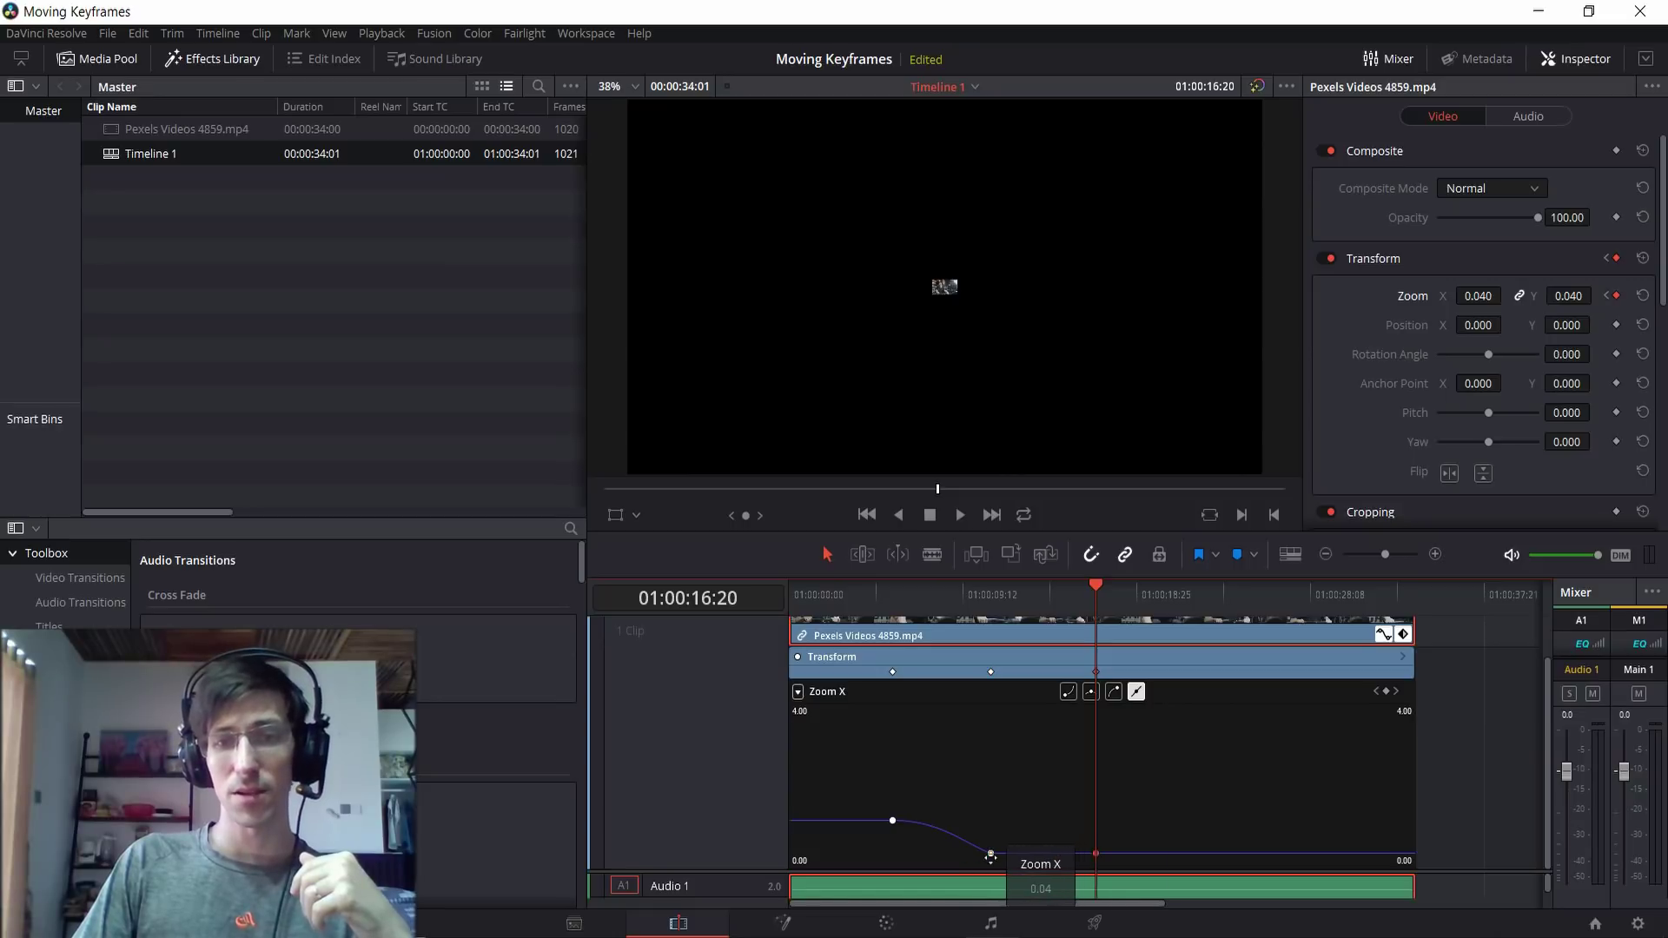
pyautogui.click(1095, 854)
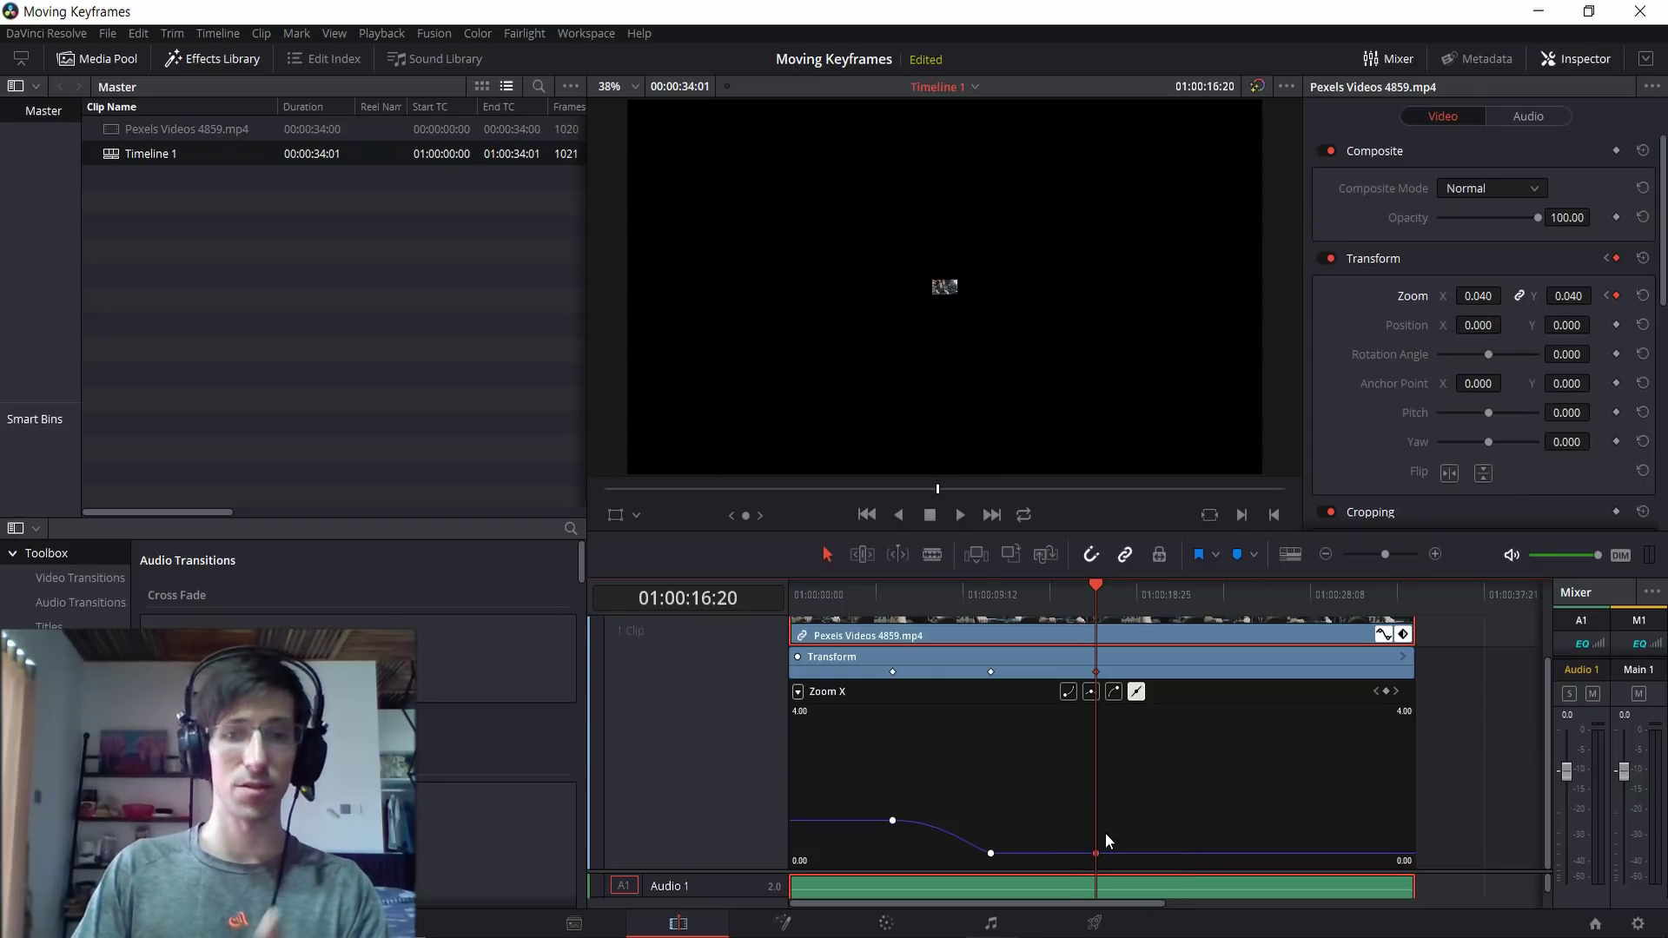
pyautogui.moveTo(1094, 853)
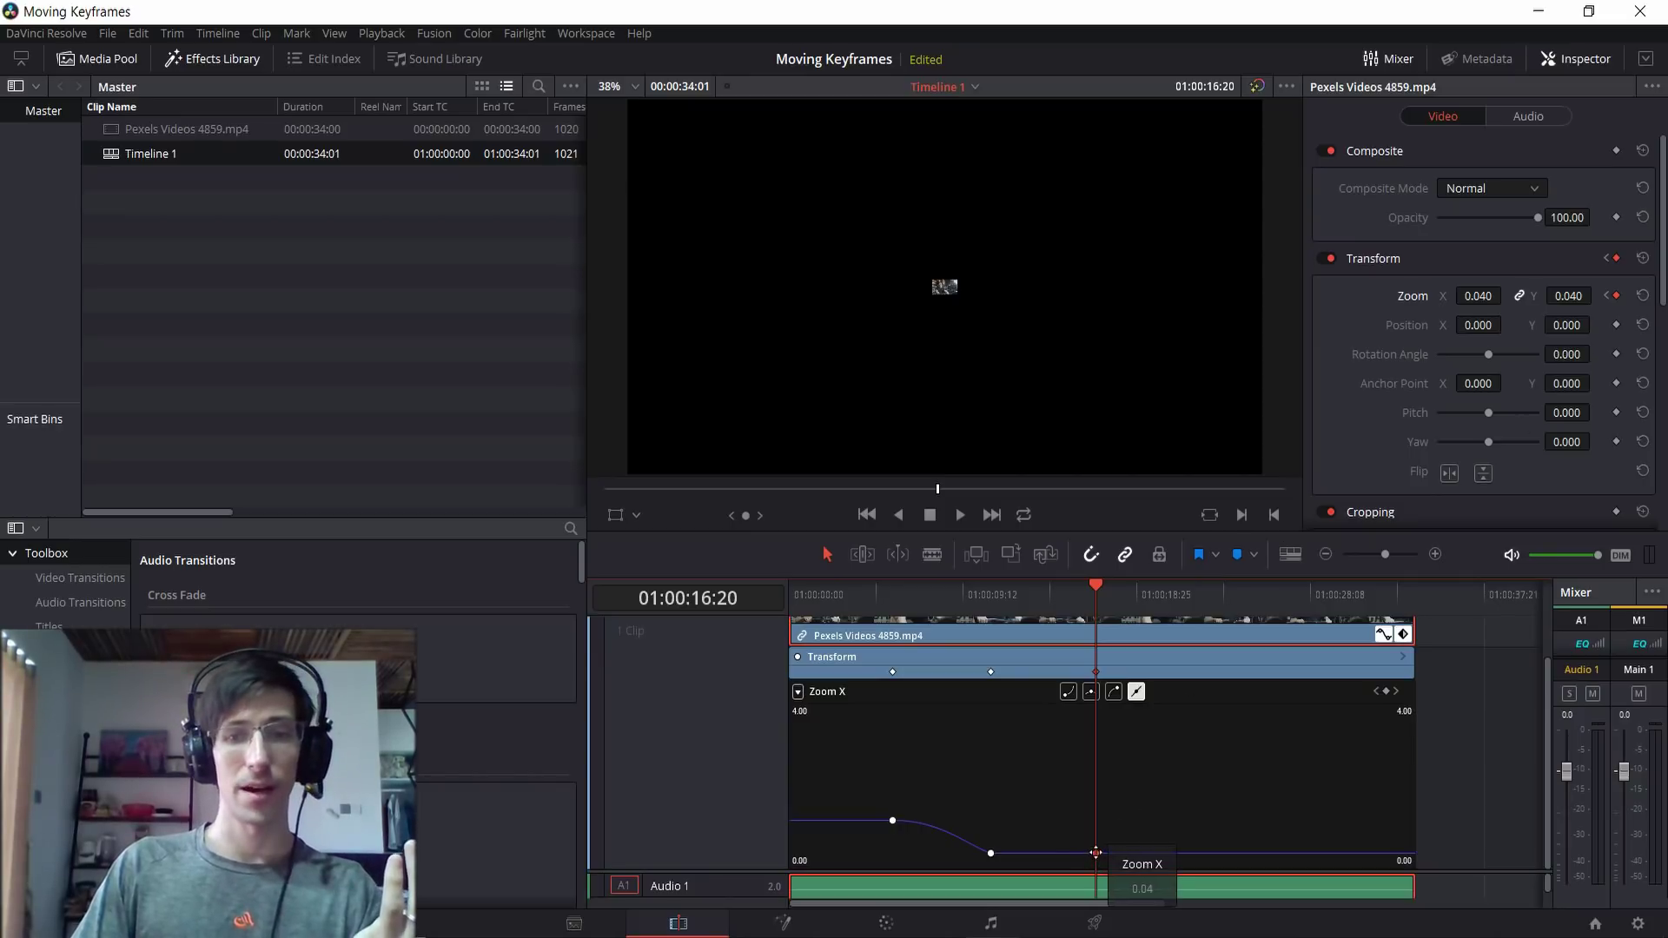
pyautogui.moveTo(1094, 853); pyautogui.dragTo(1097, 809)
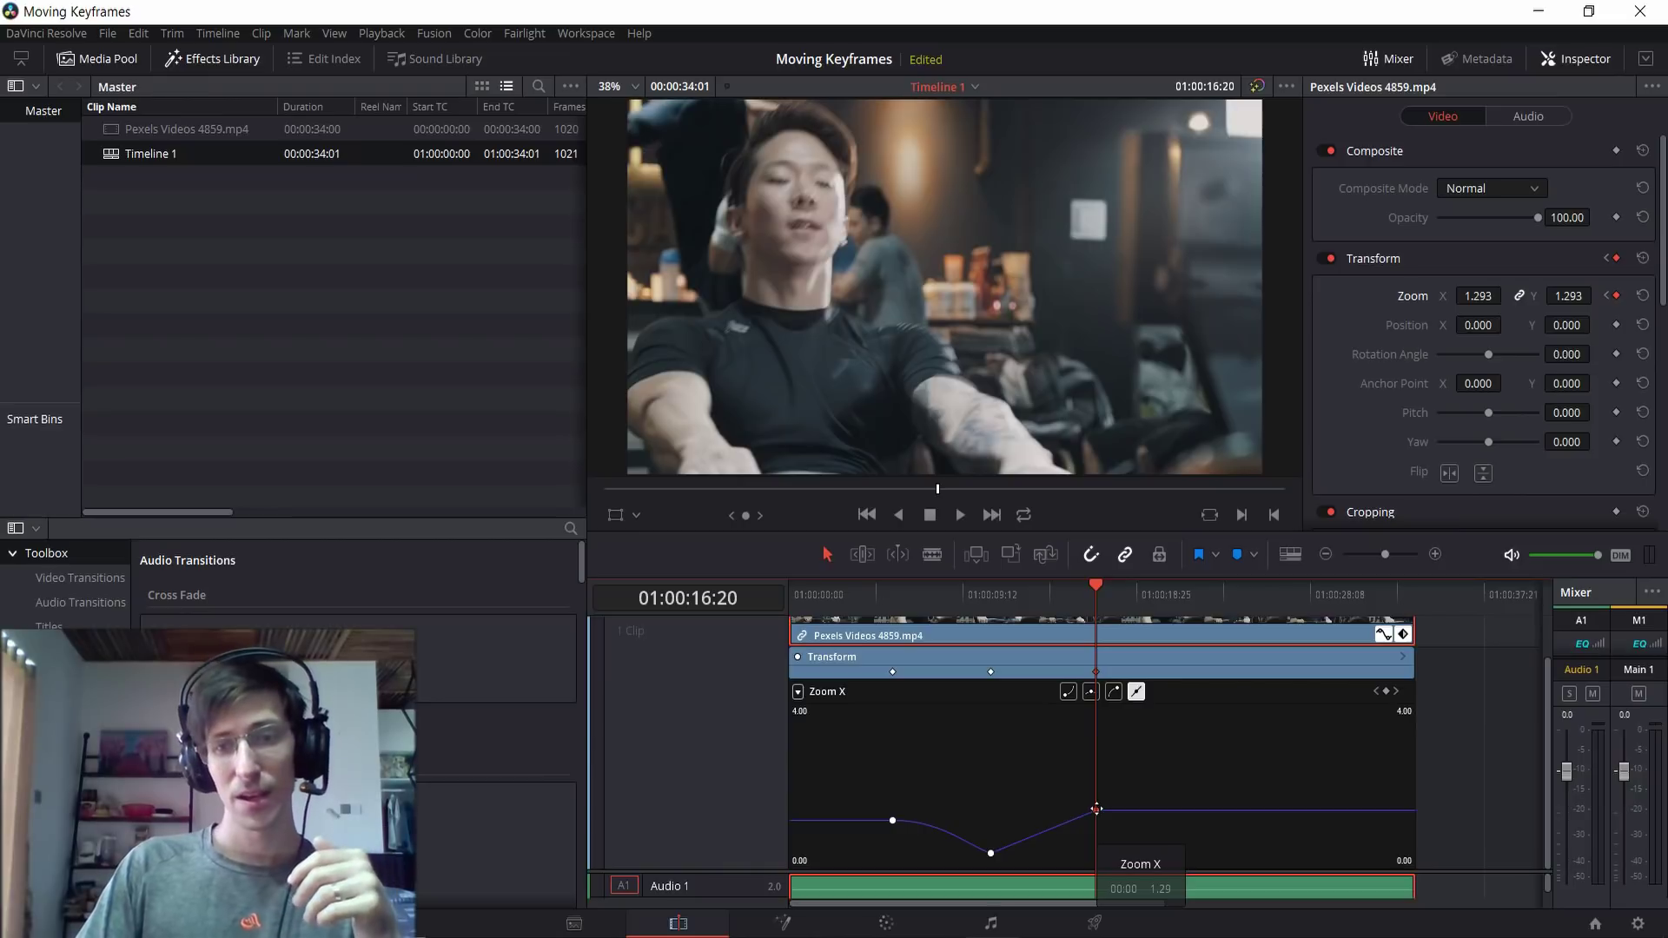
pyautogui.moveTo(1097, 809); pyautogui.dragTo(1097, 808)
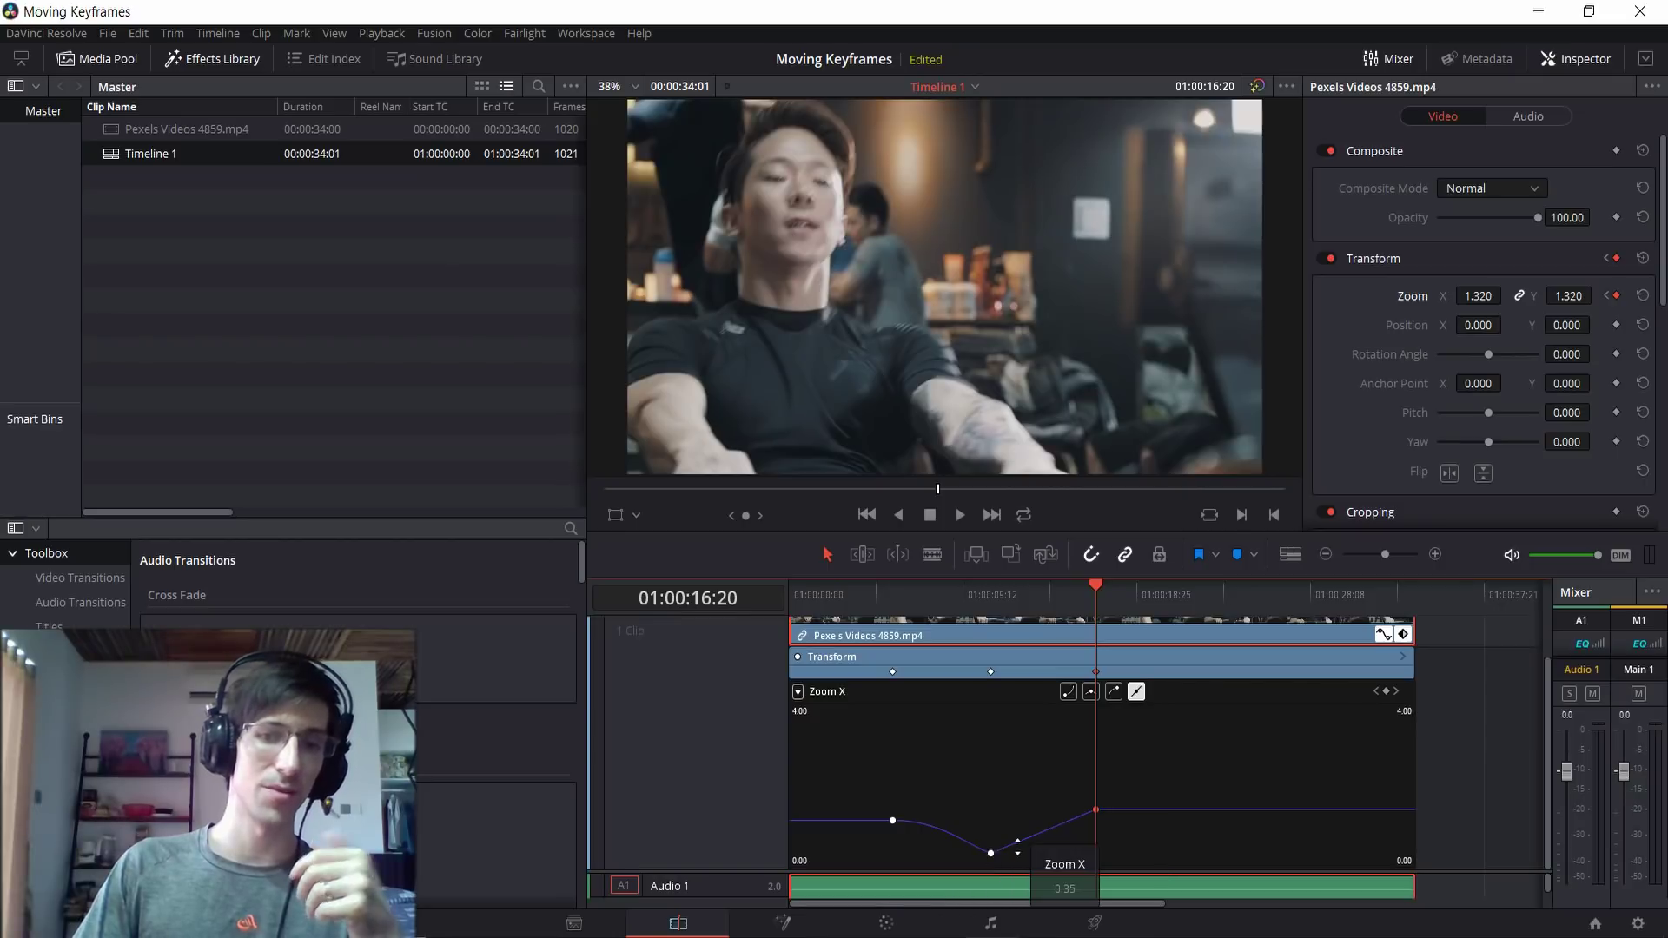
pyautogui.hotkey('shift', 'Right')
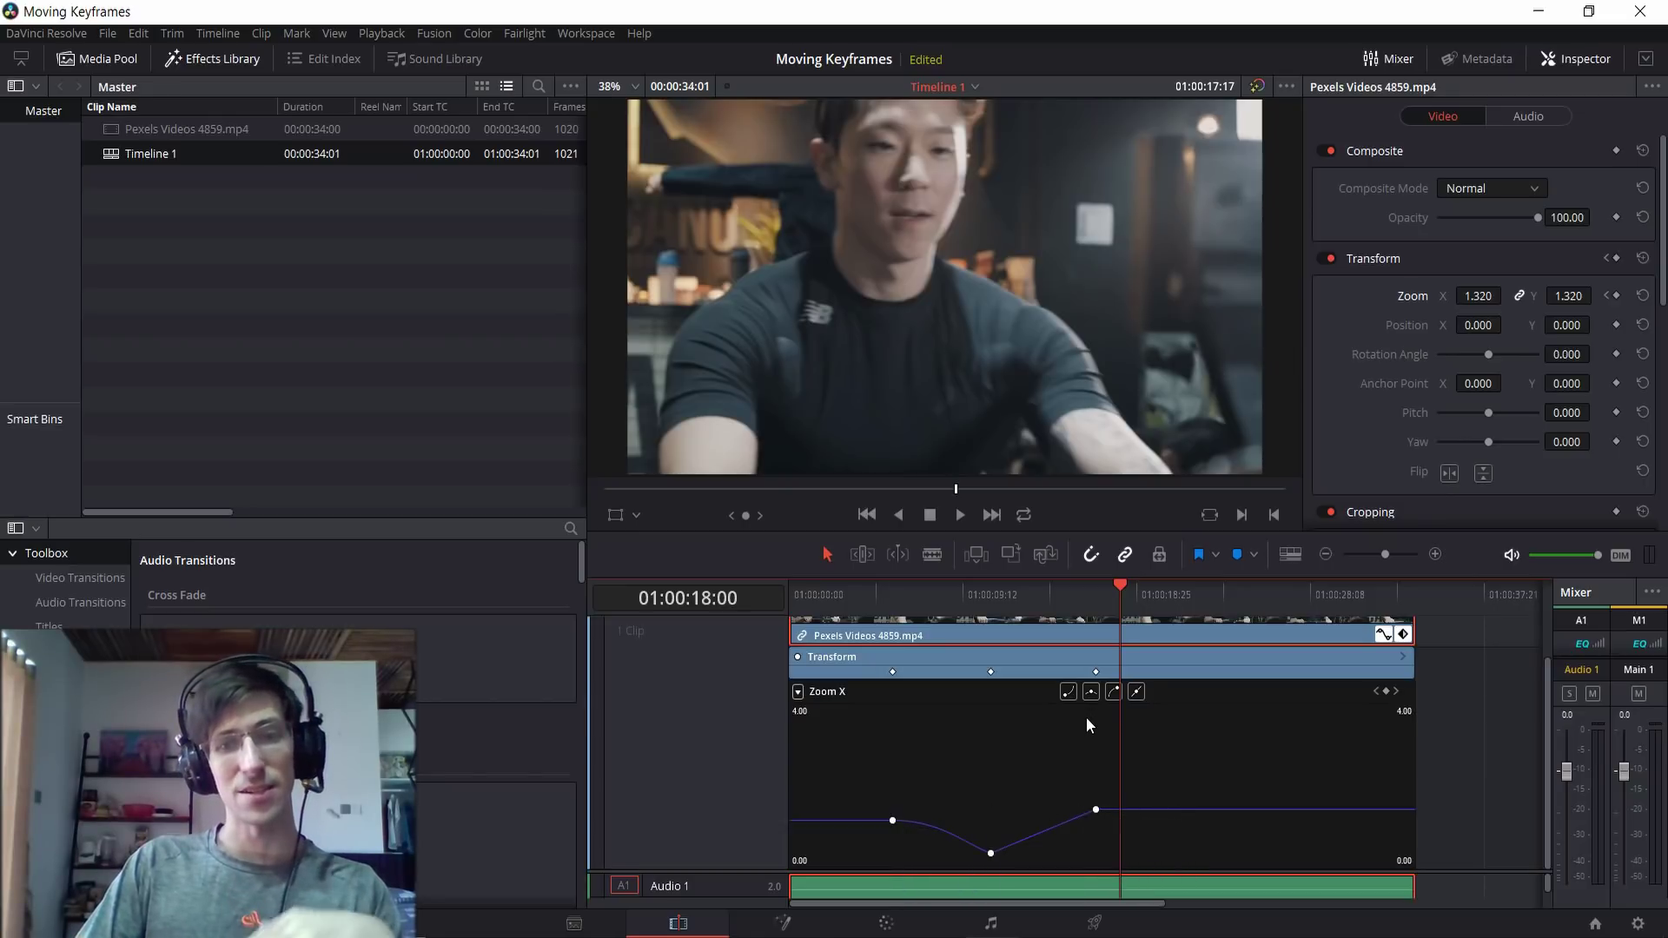
# Step: Apply Ease In/Out to the 0.04 and 1.32 Zoom X keyframes
pyautogui.click(991, 851)
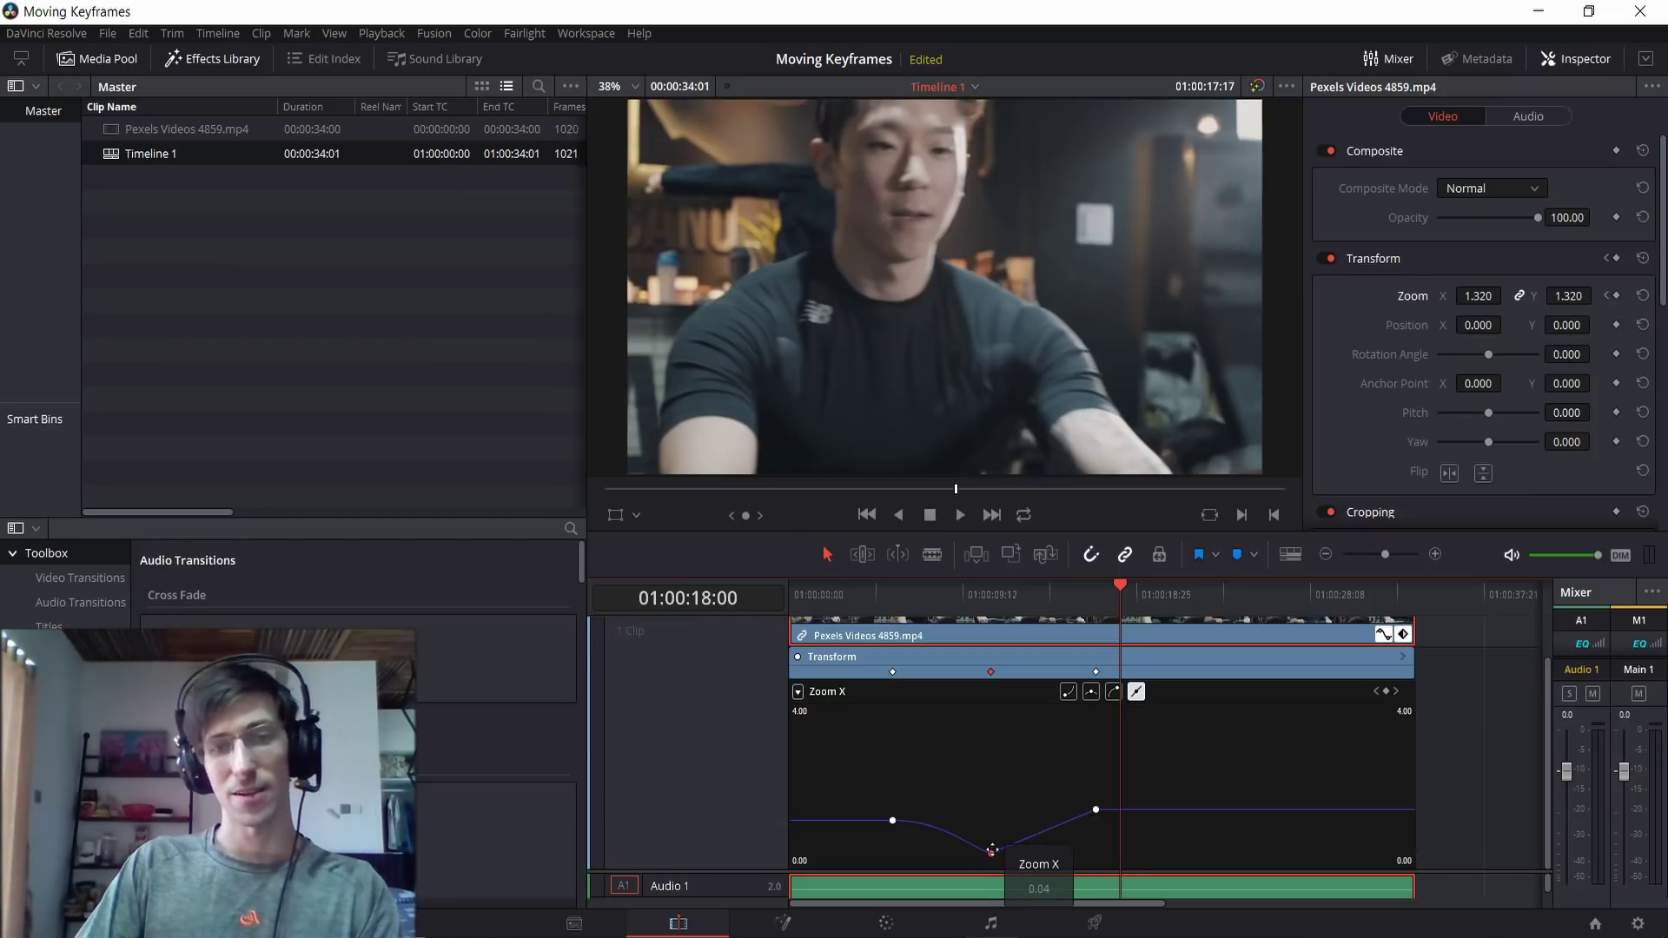
pyautogui.keyDown('shift'); pyautogui.click(1096, 810); pyautogui.keyUp('shift')
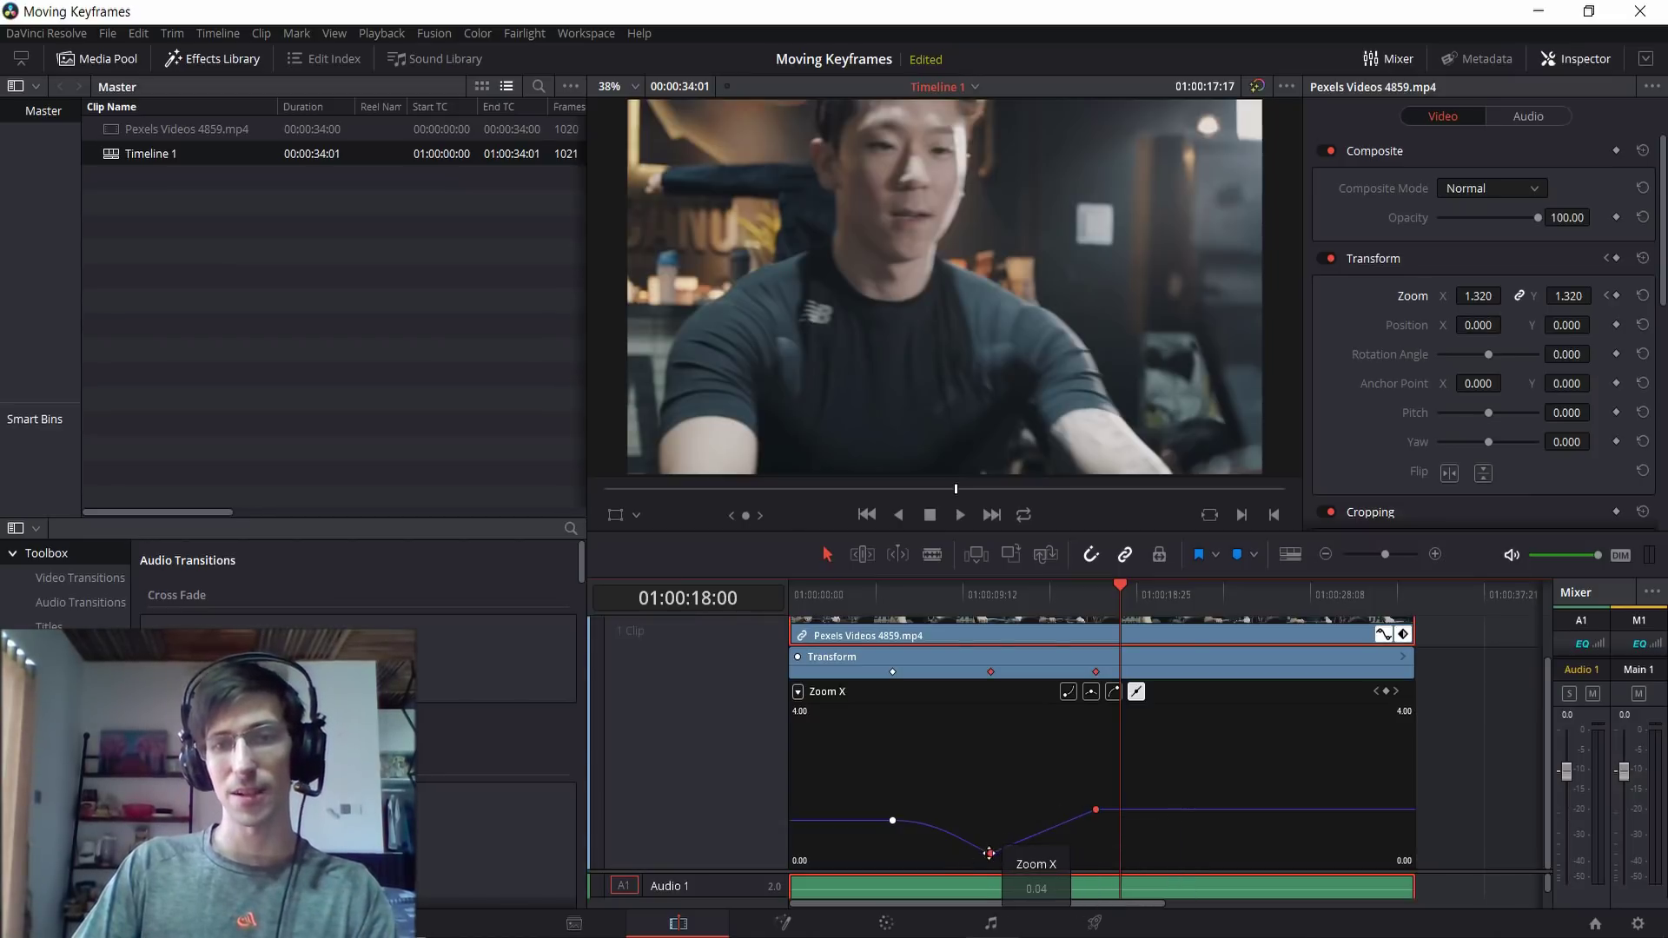
pyautogui.click(1093, 698)
pyautogui.click(928, 775)
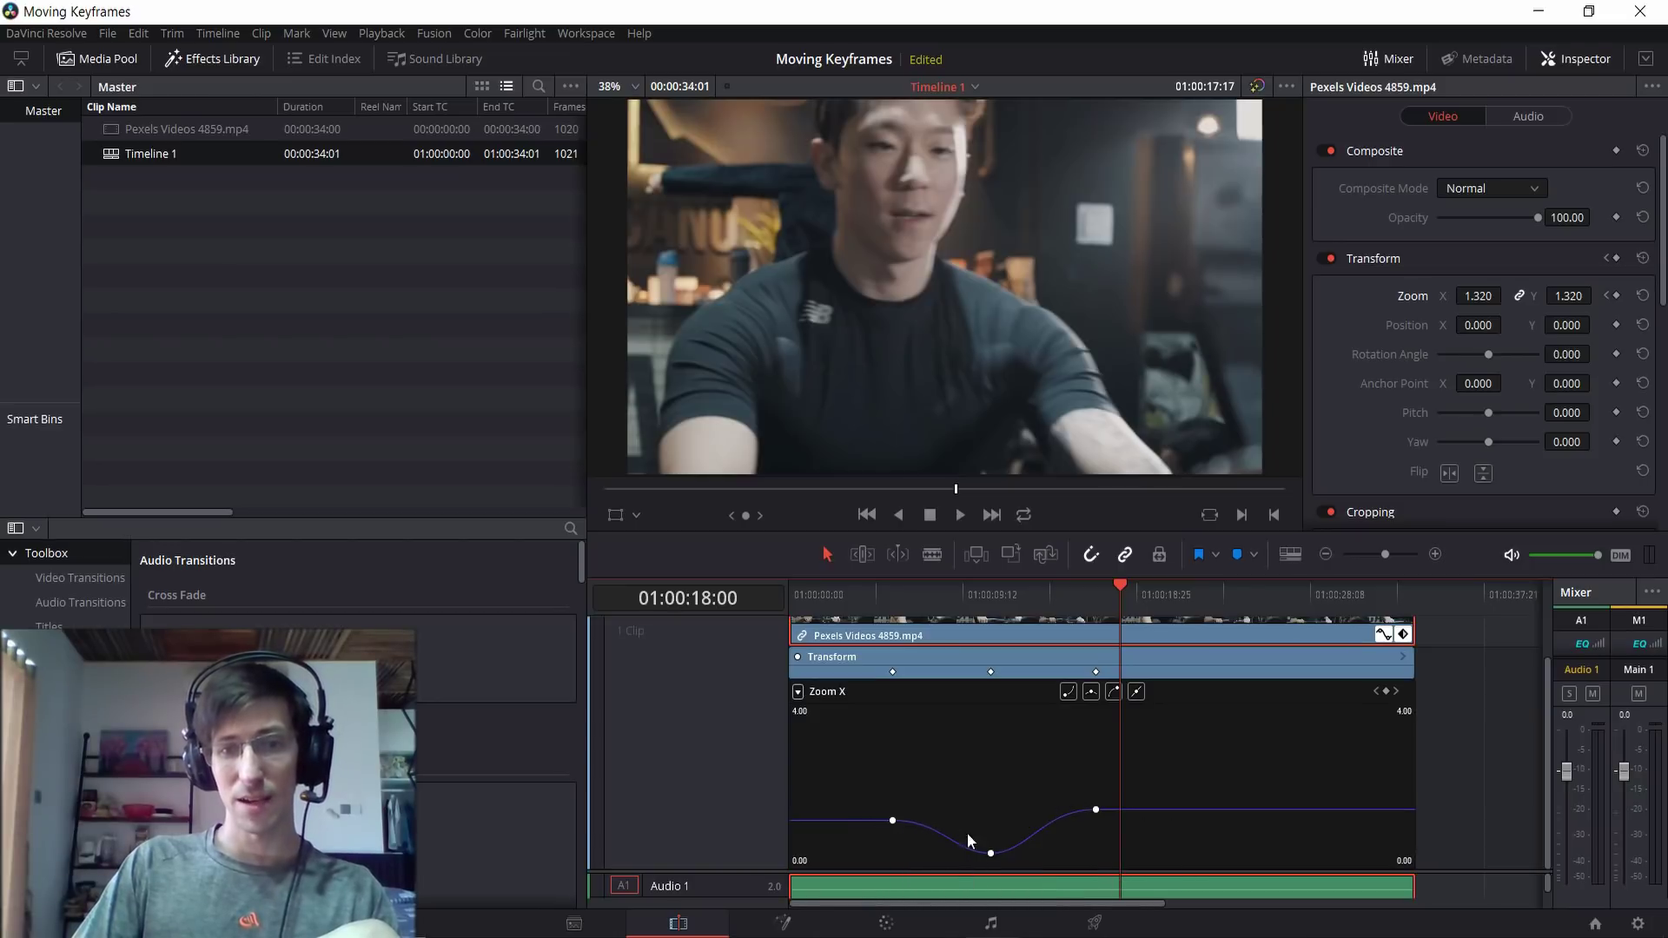
# Step: Return to the first keyframe and replay the zoom animation
pyautogui.moveTo(987, 851)
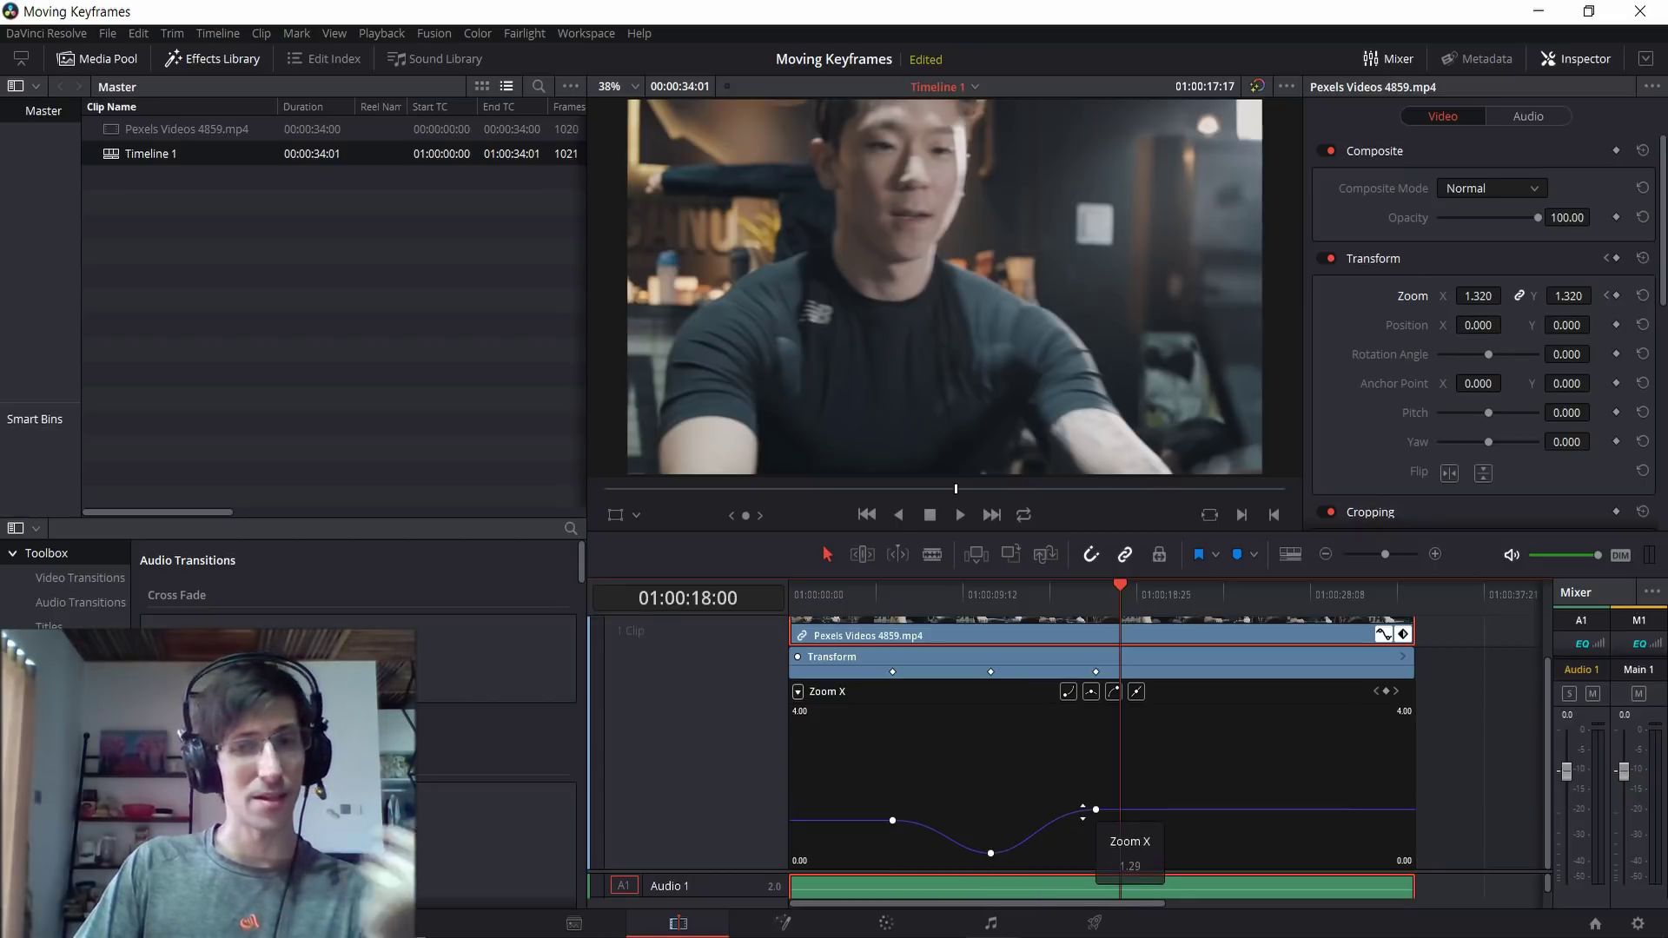
pyautogui.click(893, 673)
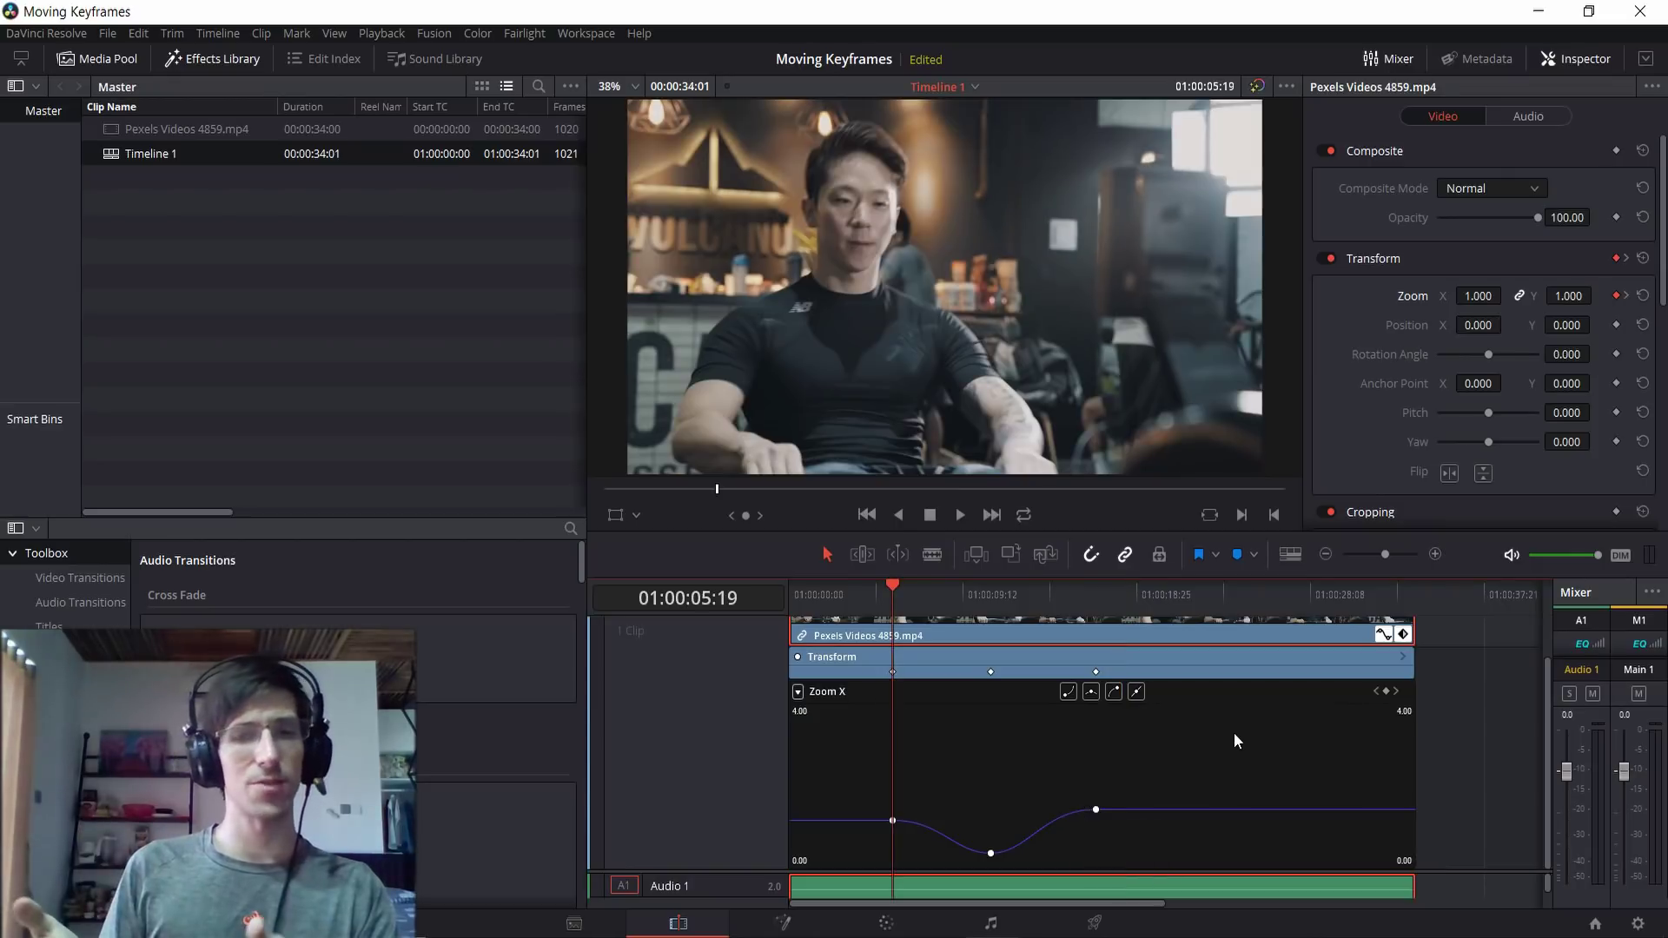
pyautogui.press('space')
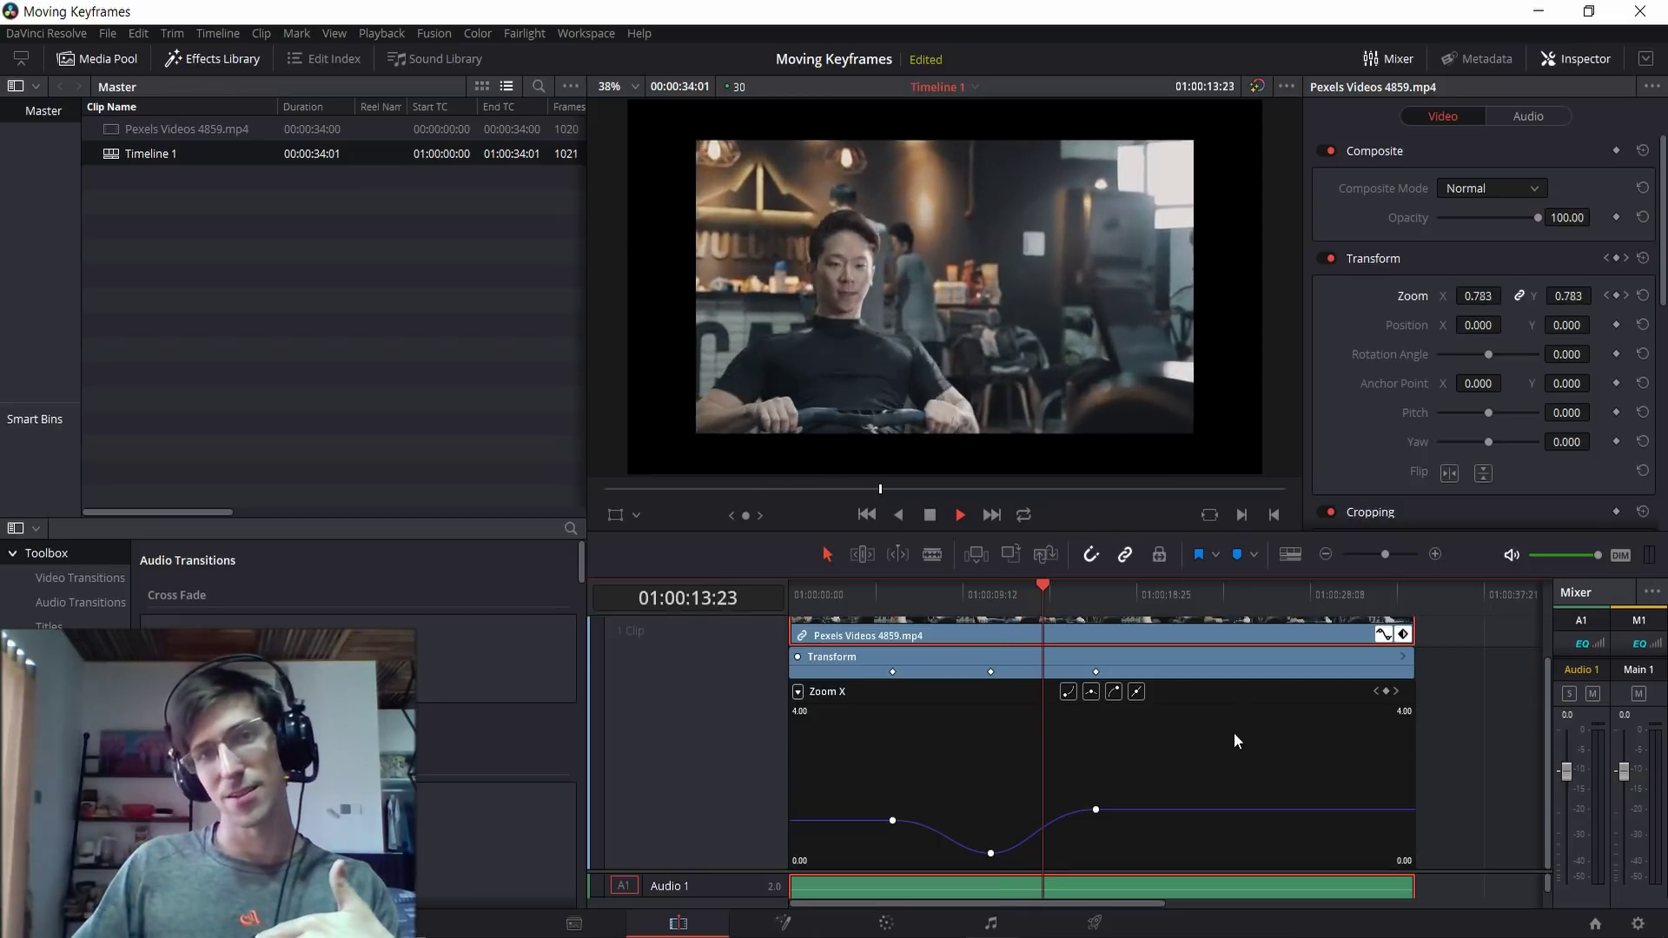
# Step: Set all three Zoom X keyframes to linear interpolation and replay from the start
pyautogui.press('space')
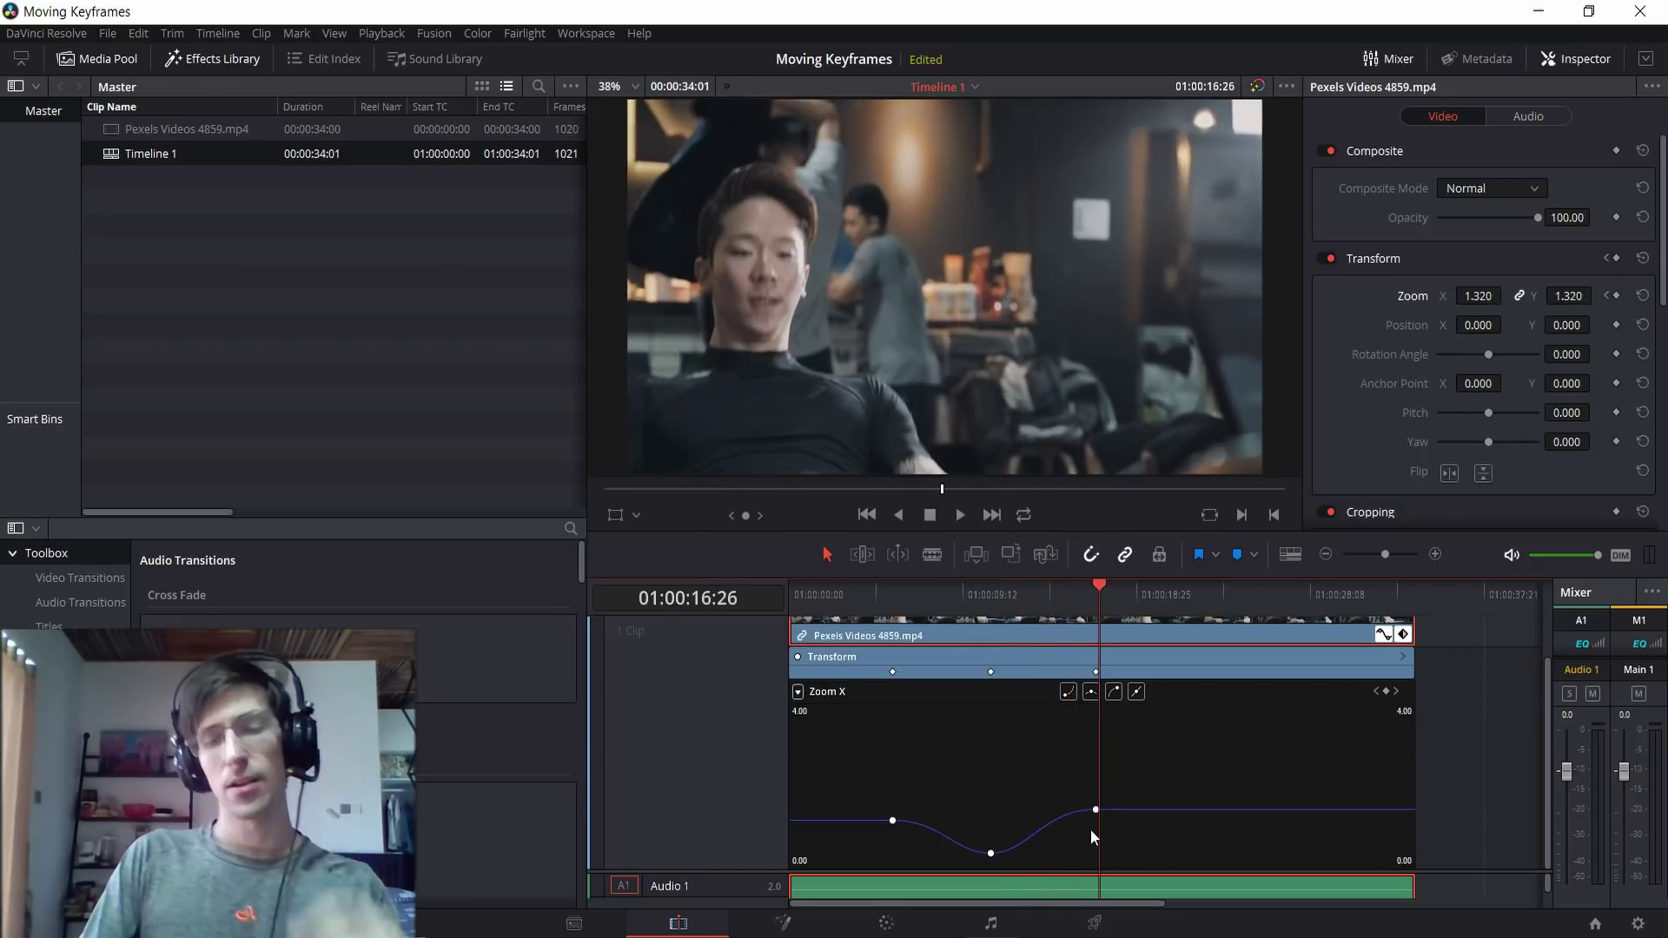
pyautogui.click(1096, 810)
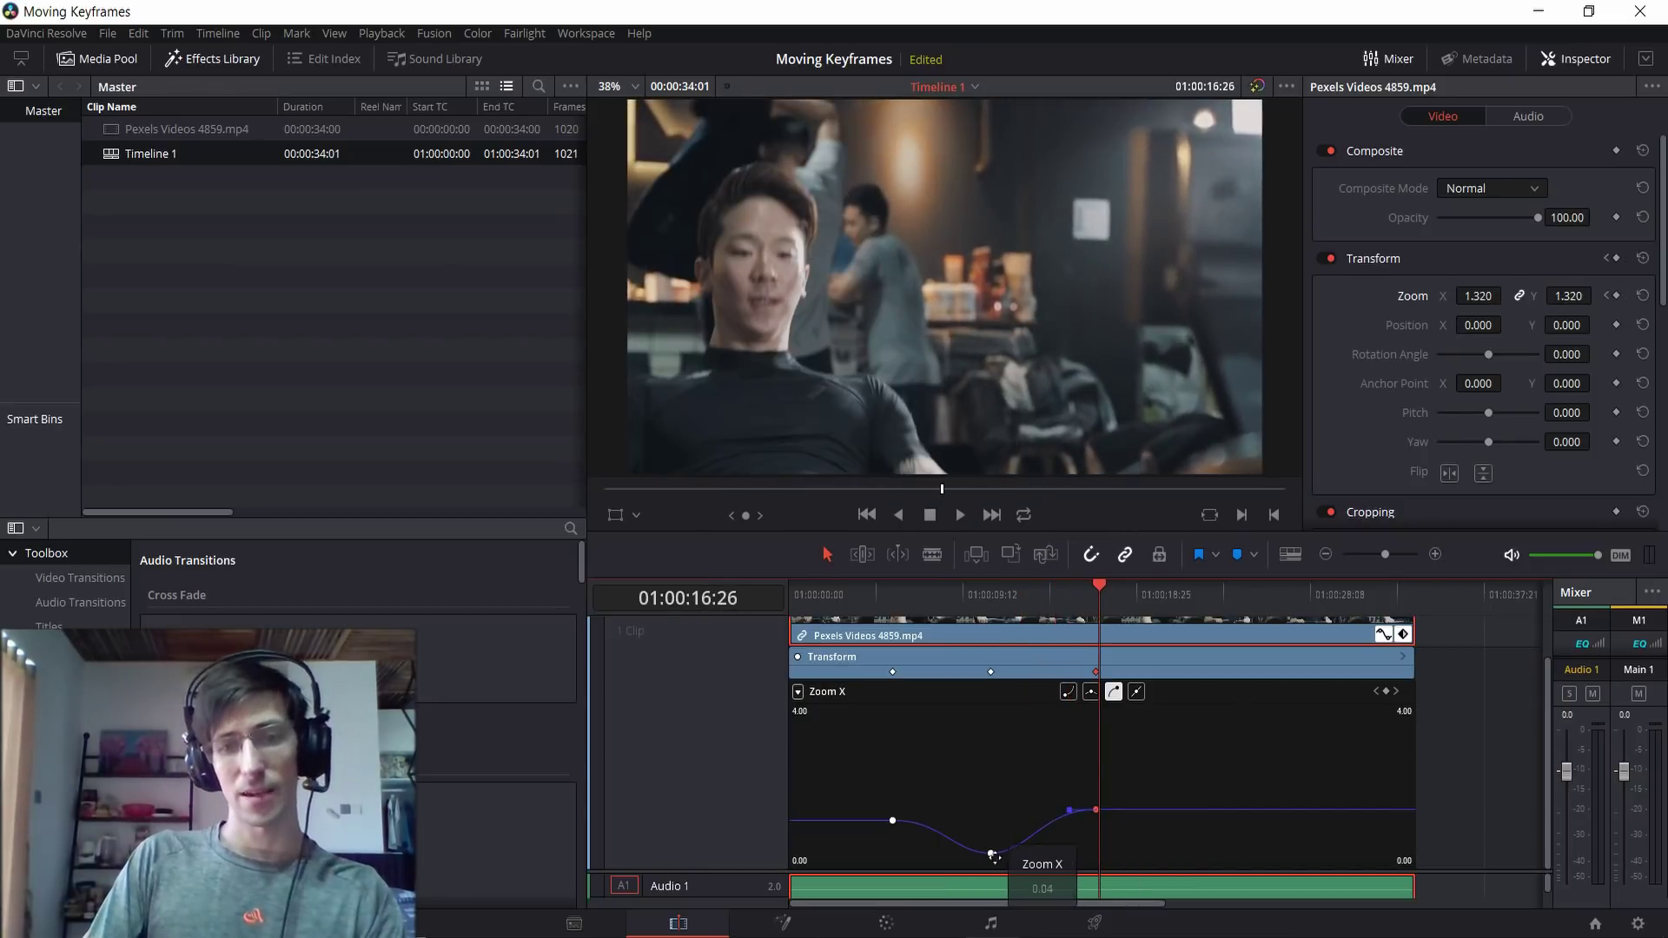
pyautogui.keyDown('ctrl'); pyautogui.click(991, 853); pyautogui.keyUp('ctrl')
pyautogui.keyDown('ctrl'); pyautogui.click(893, 821); pyautogui.keyUp('ctrl')
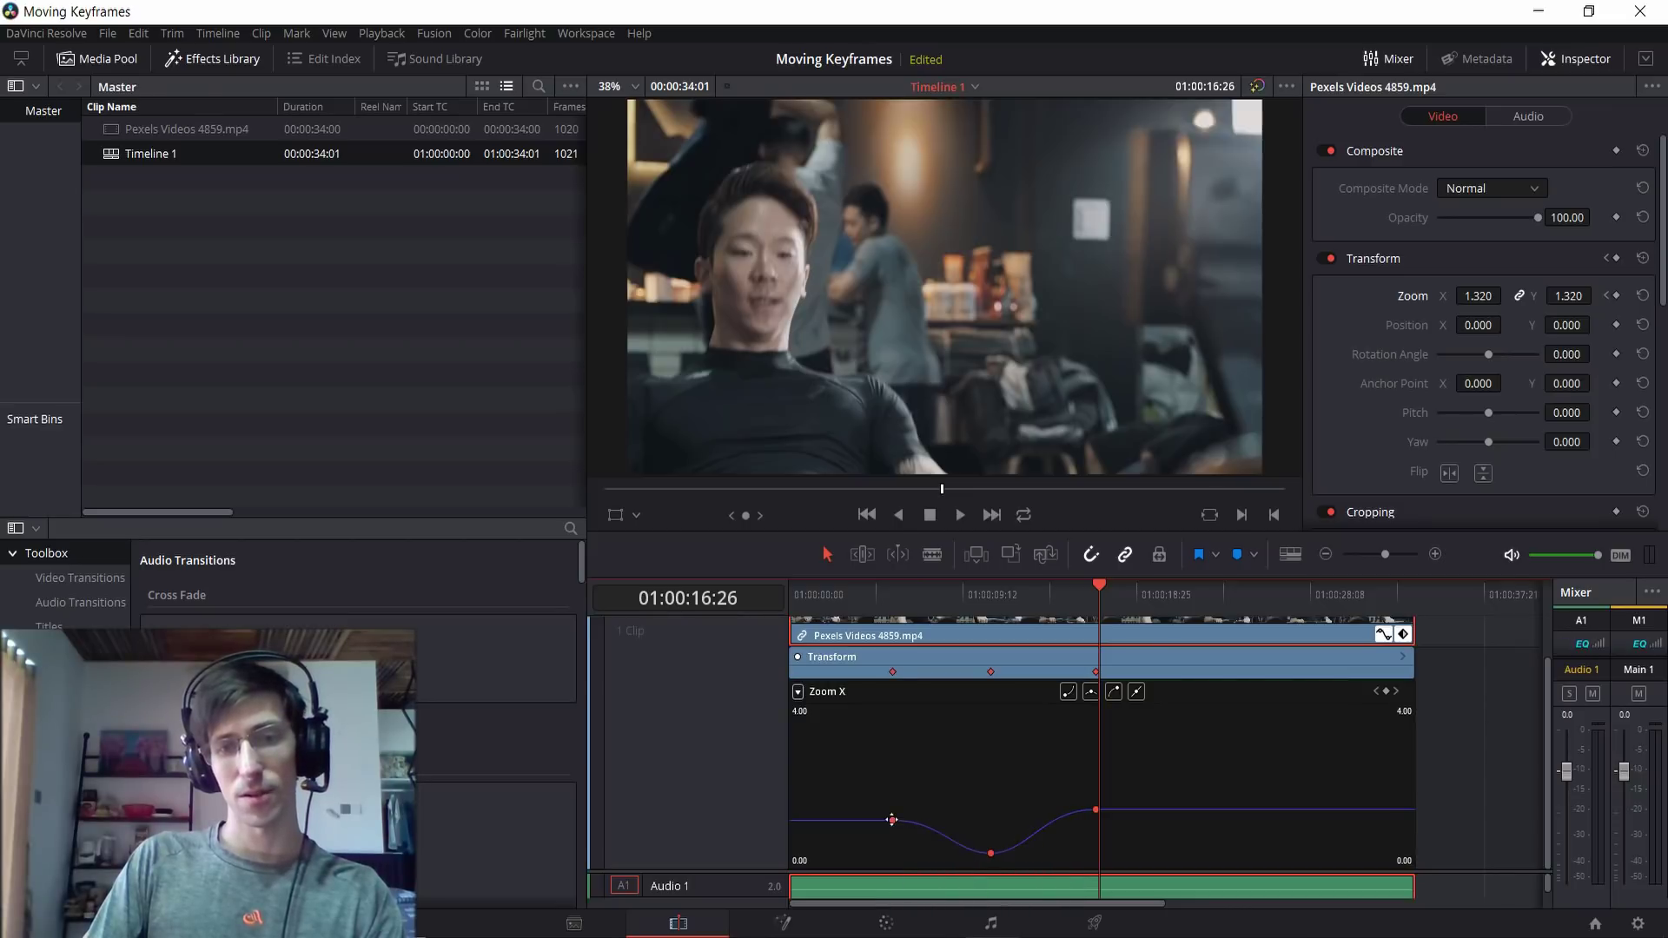
pyautogui.click(1137, 692)
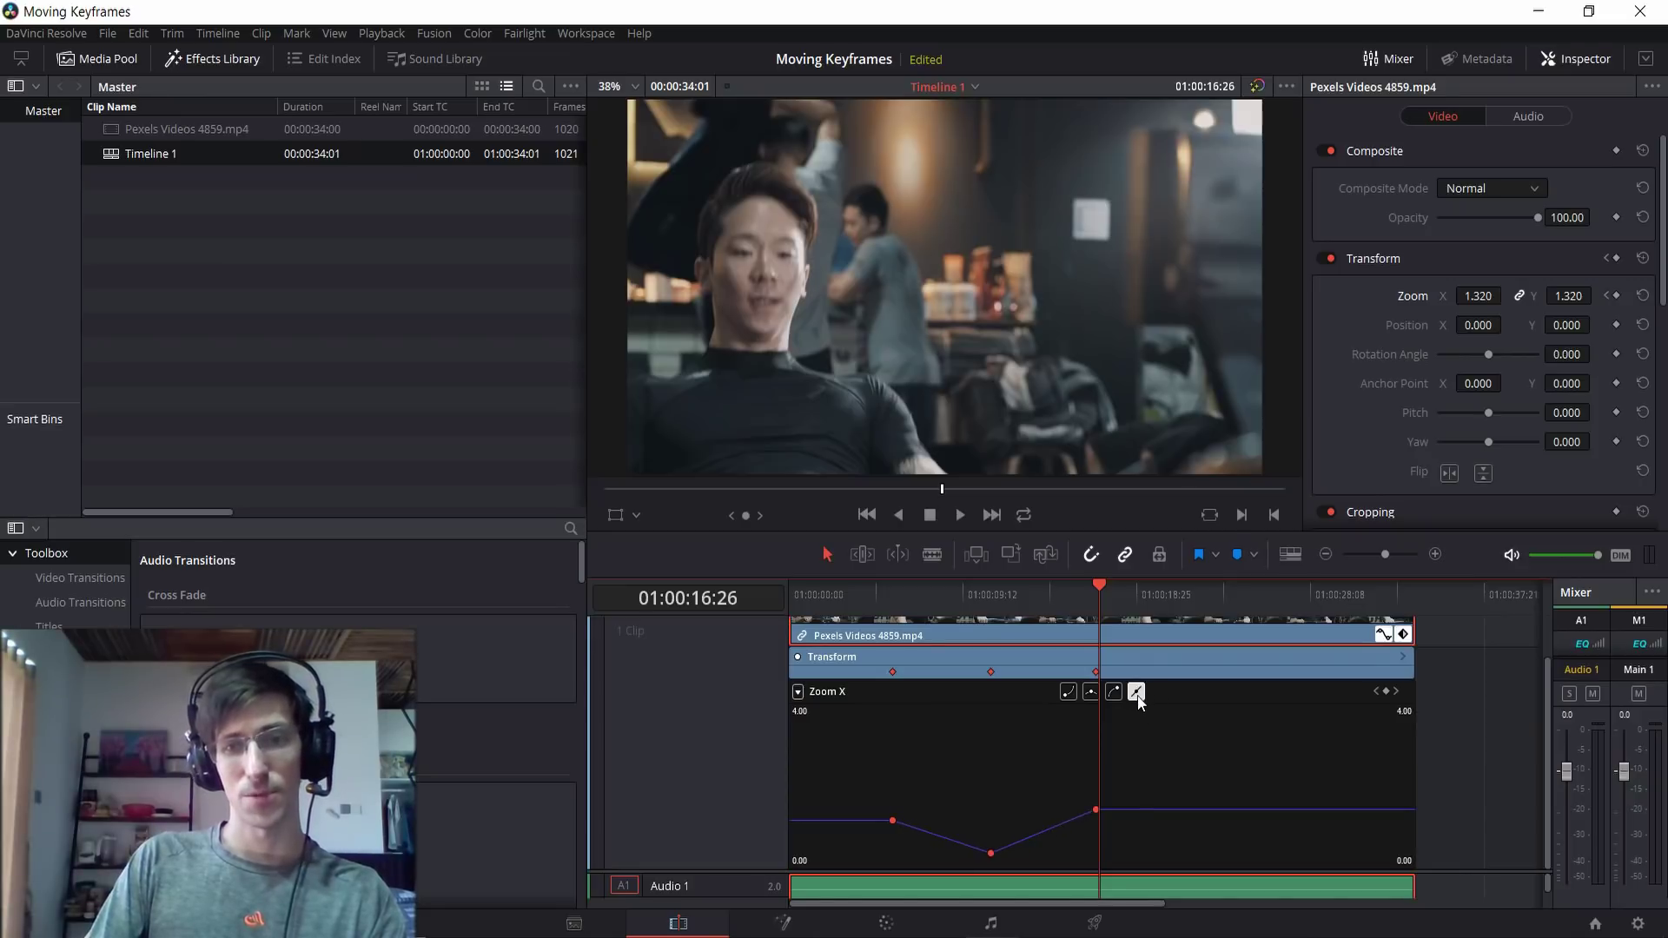
pyautogui.click(893, 609)
pyautogui.press('space')
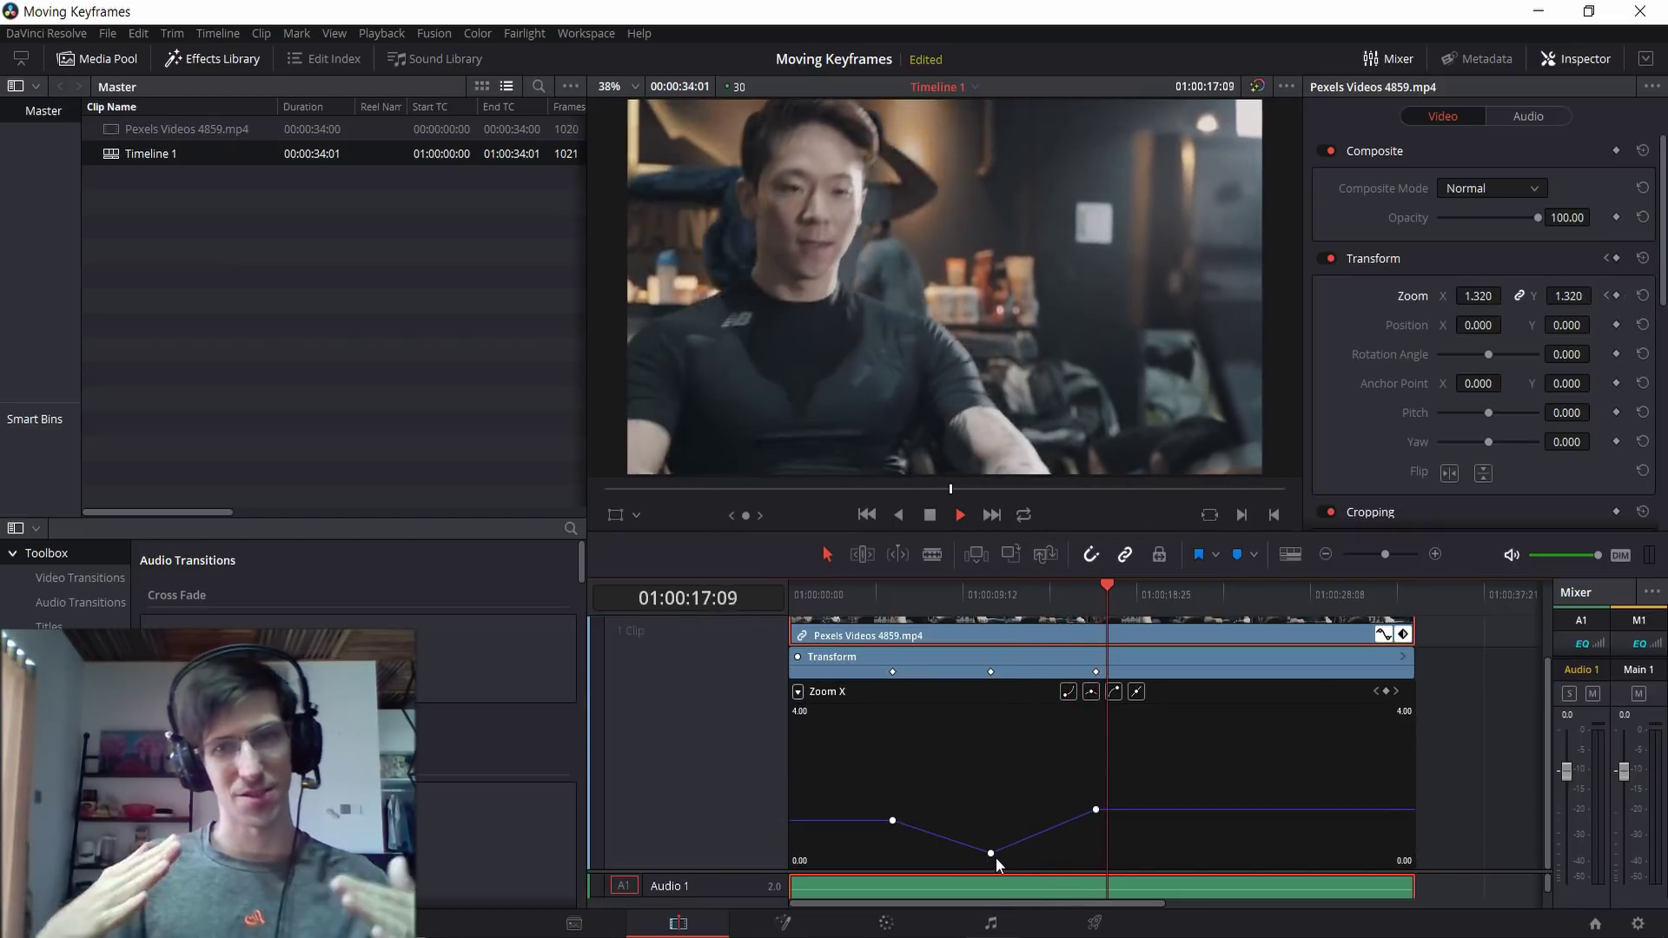
# Step: Stop playback and apply ease-in to the last 1.32 Zoom X keyframe
pyautogui.click(1039, 821)
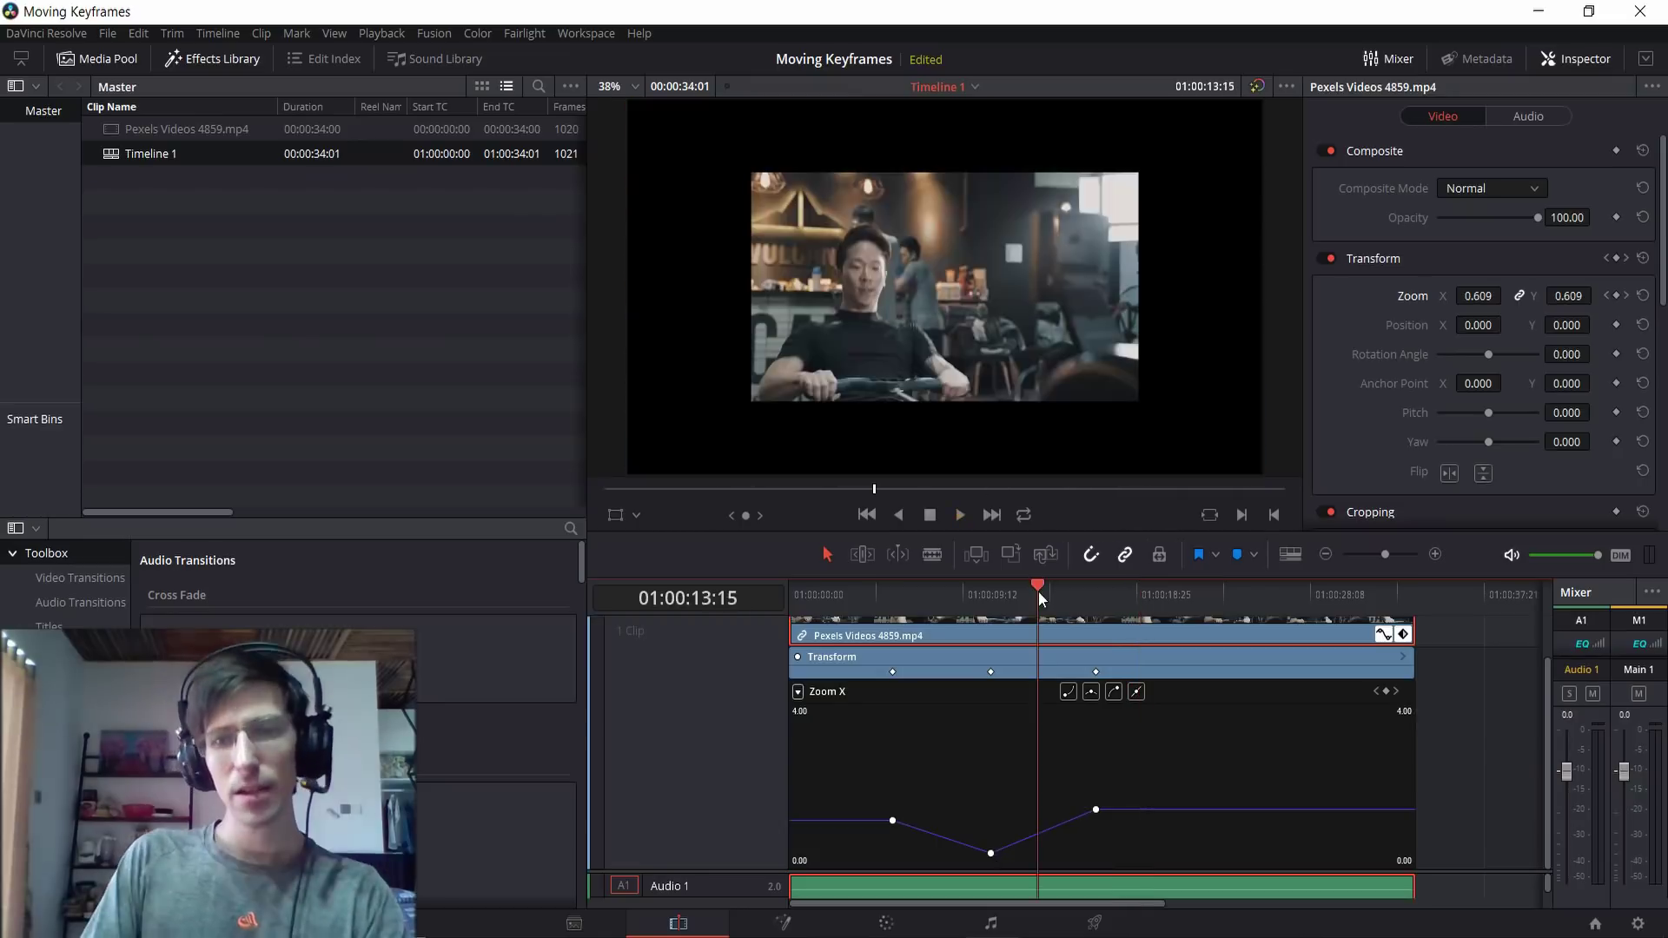
pyautogui.click(1096, 810)
pyautogui.moveTo(1098, 807)
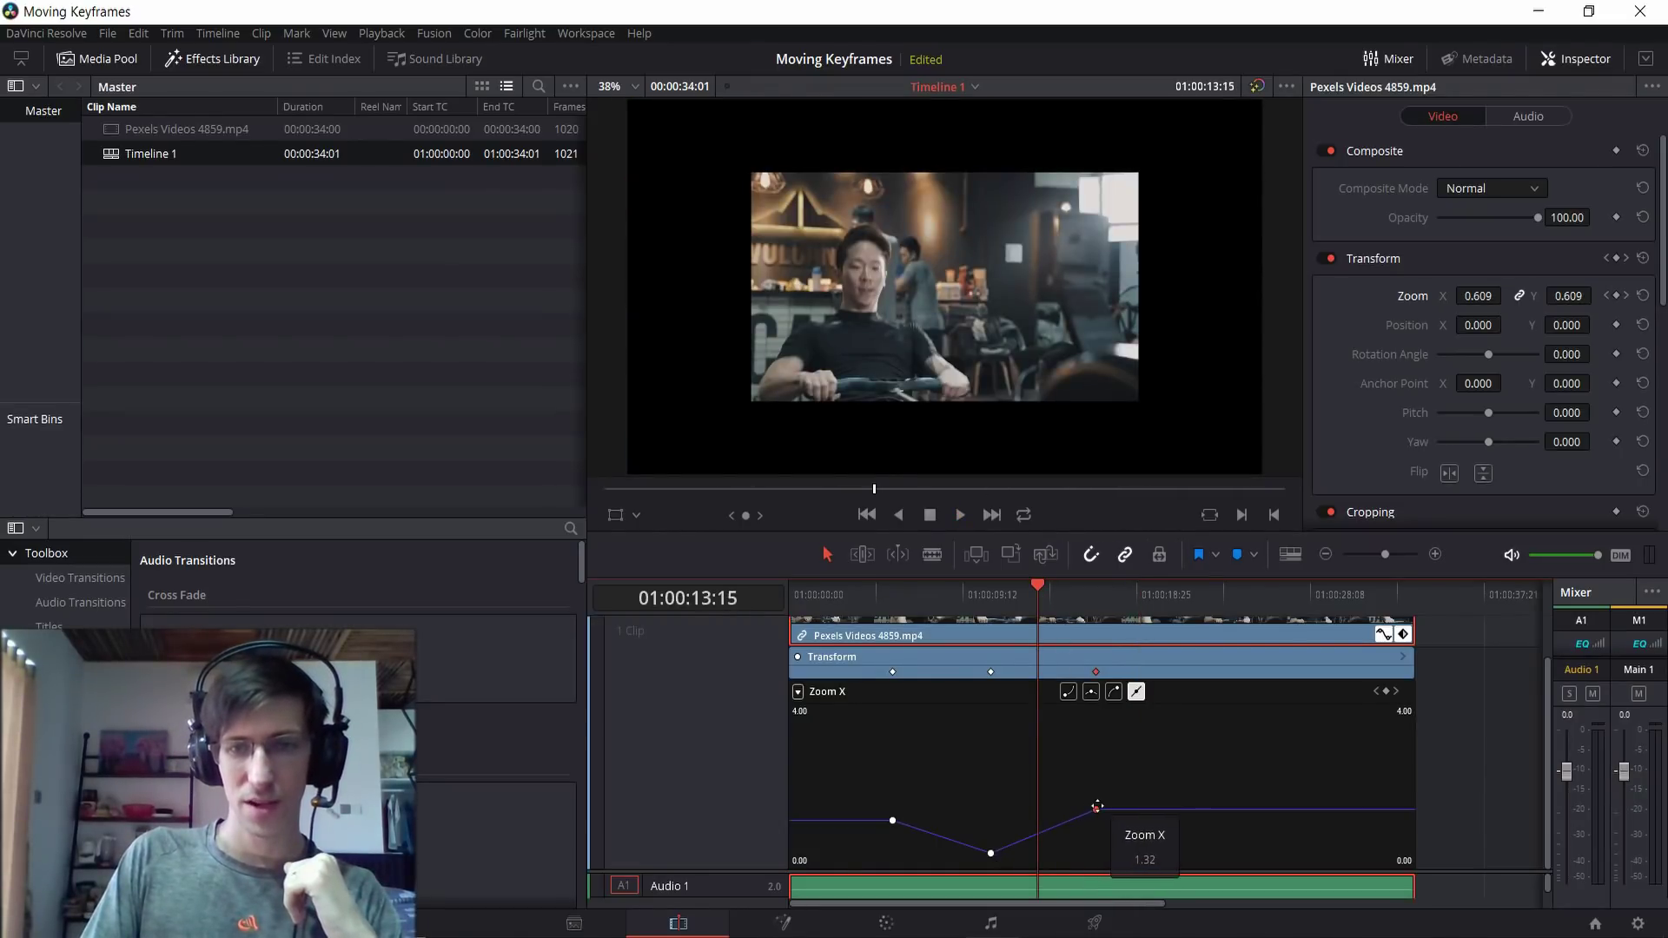
pyautogui.click(1115, 692)
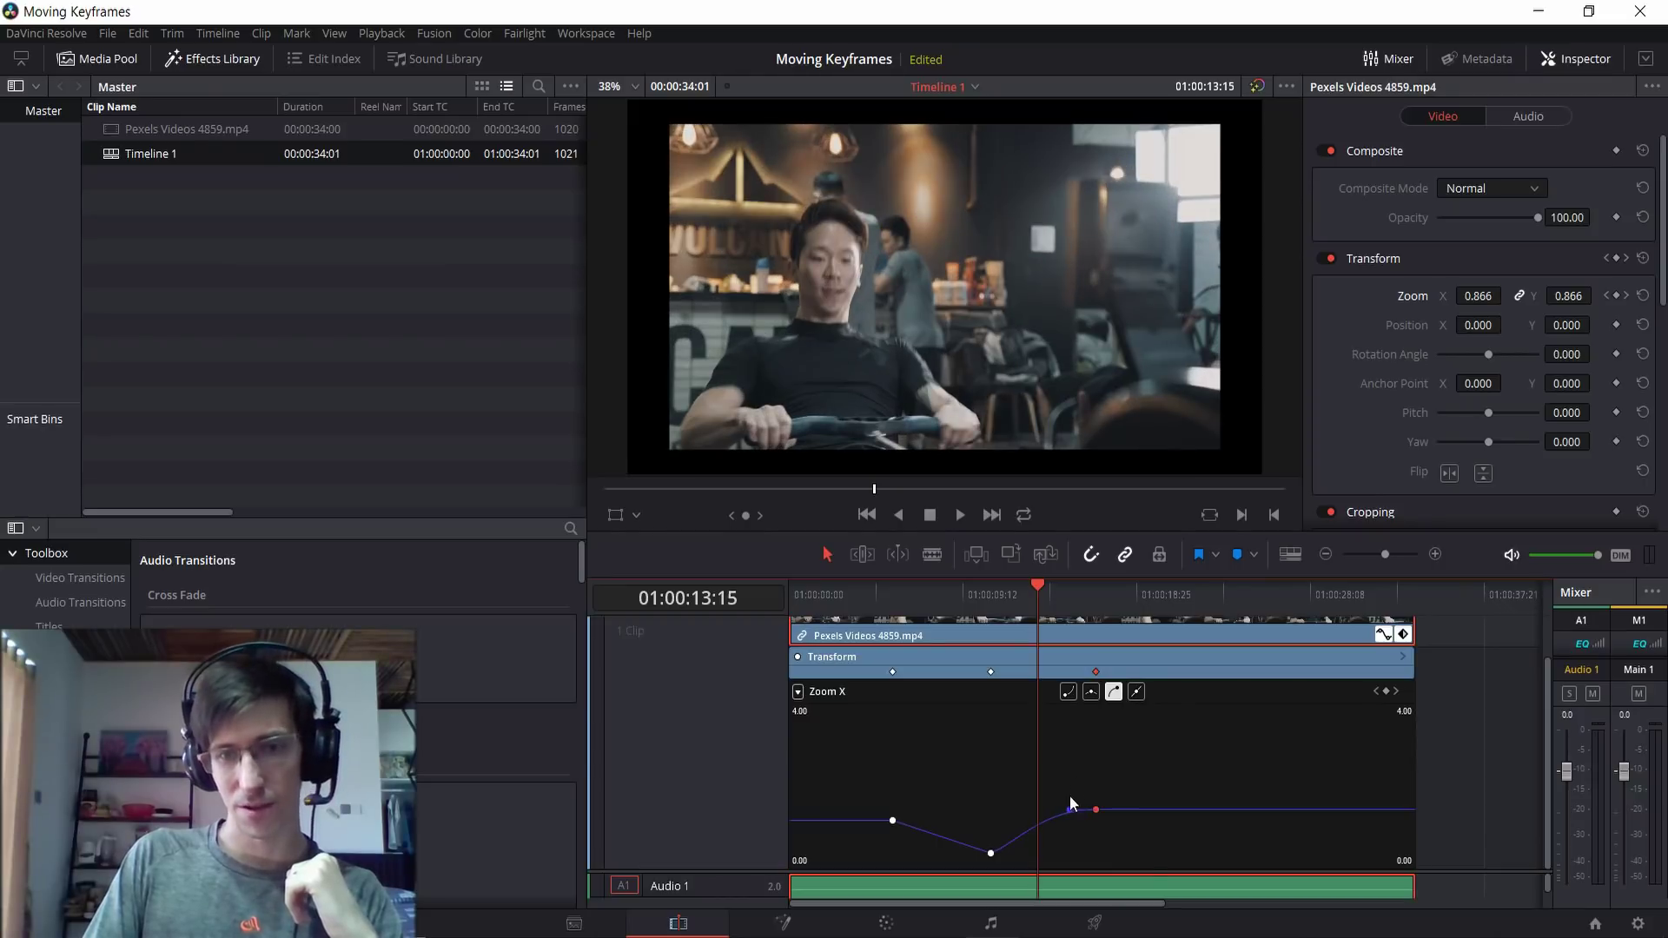
# Step: Drag the last keyframe's bezier handle up so zoom overshoots to 2.429 at 01:00:13:15
pyautogui.moveTo(993, 853)
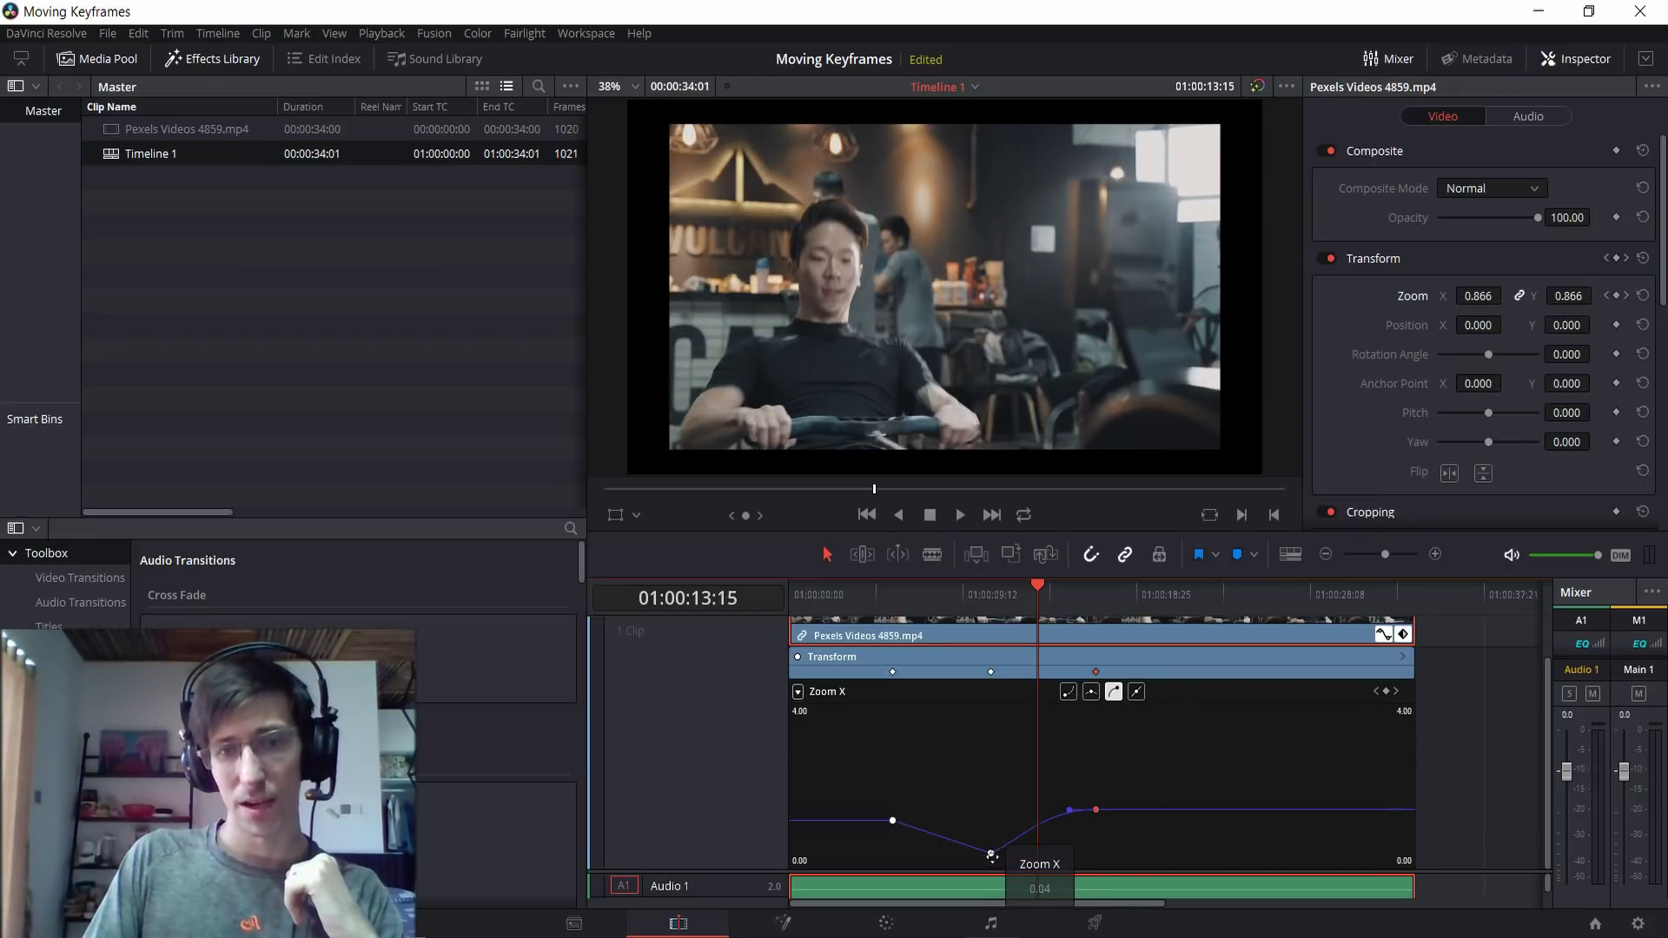
pyautogui.click(994, 852)
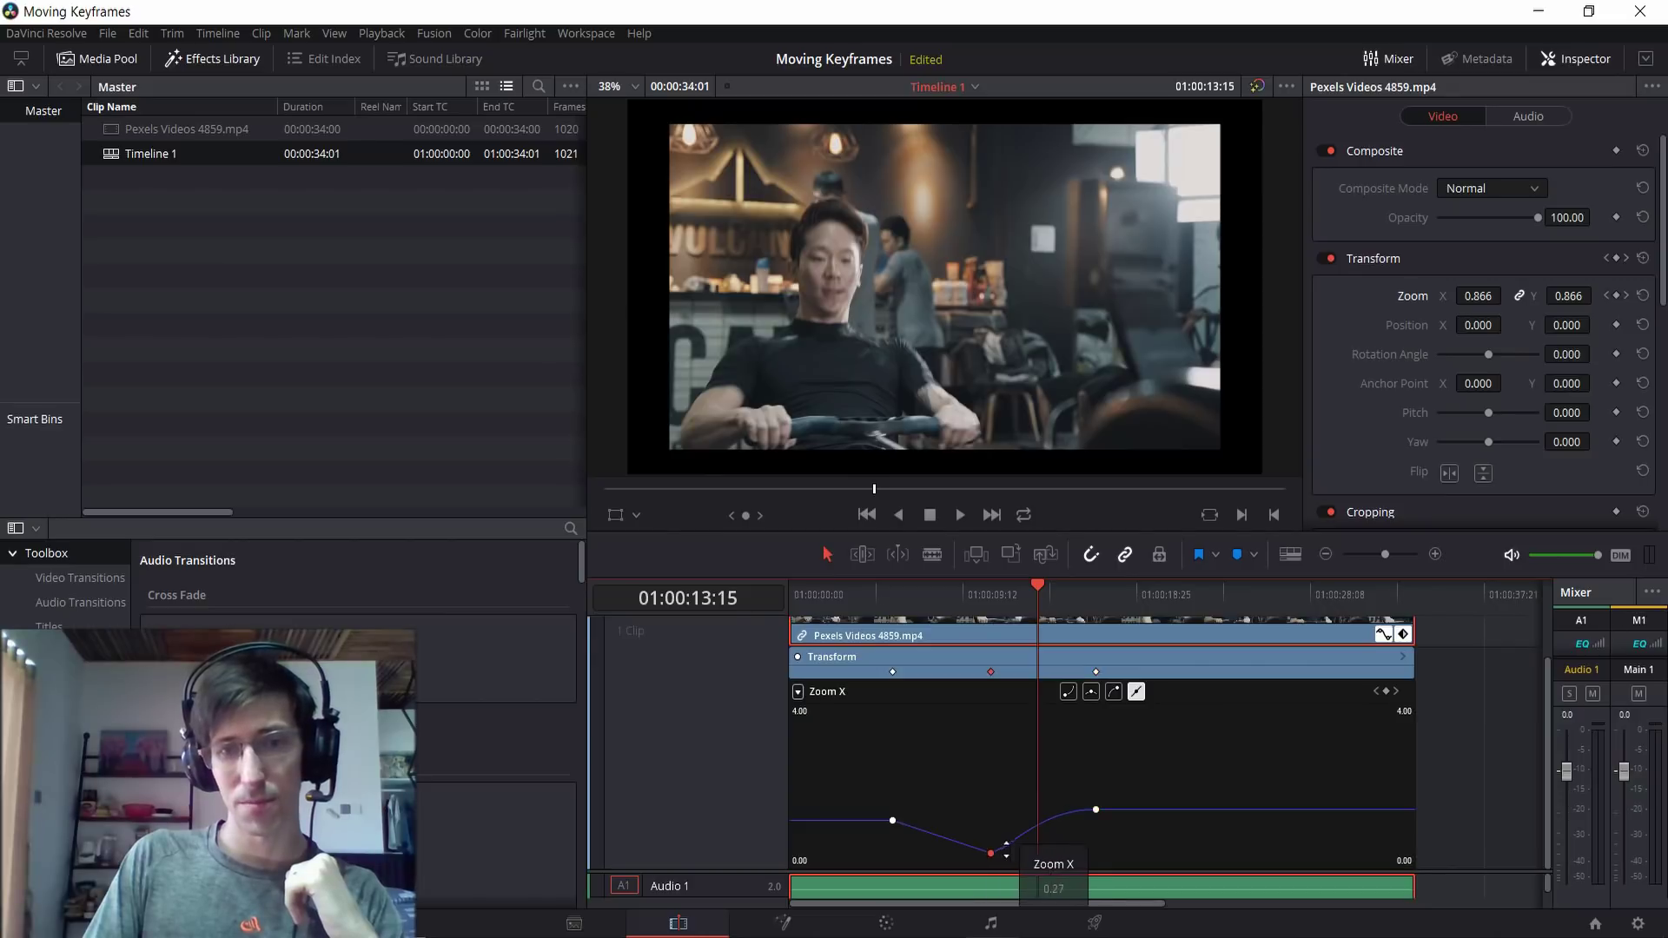
pyautogui.click(1097, 810)
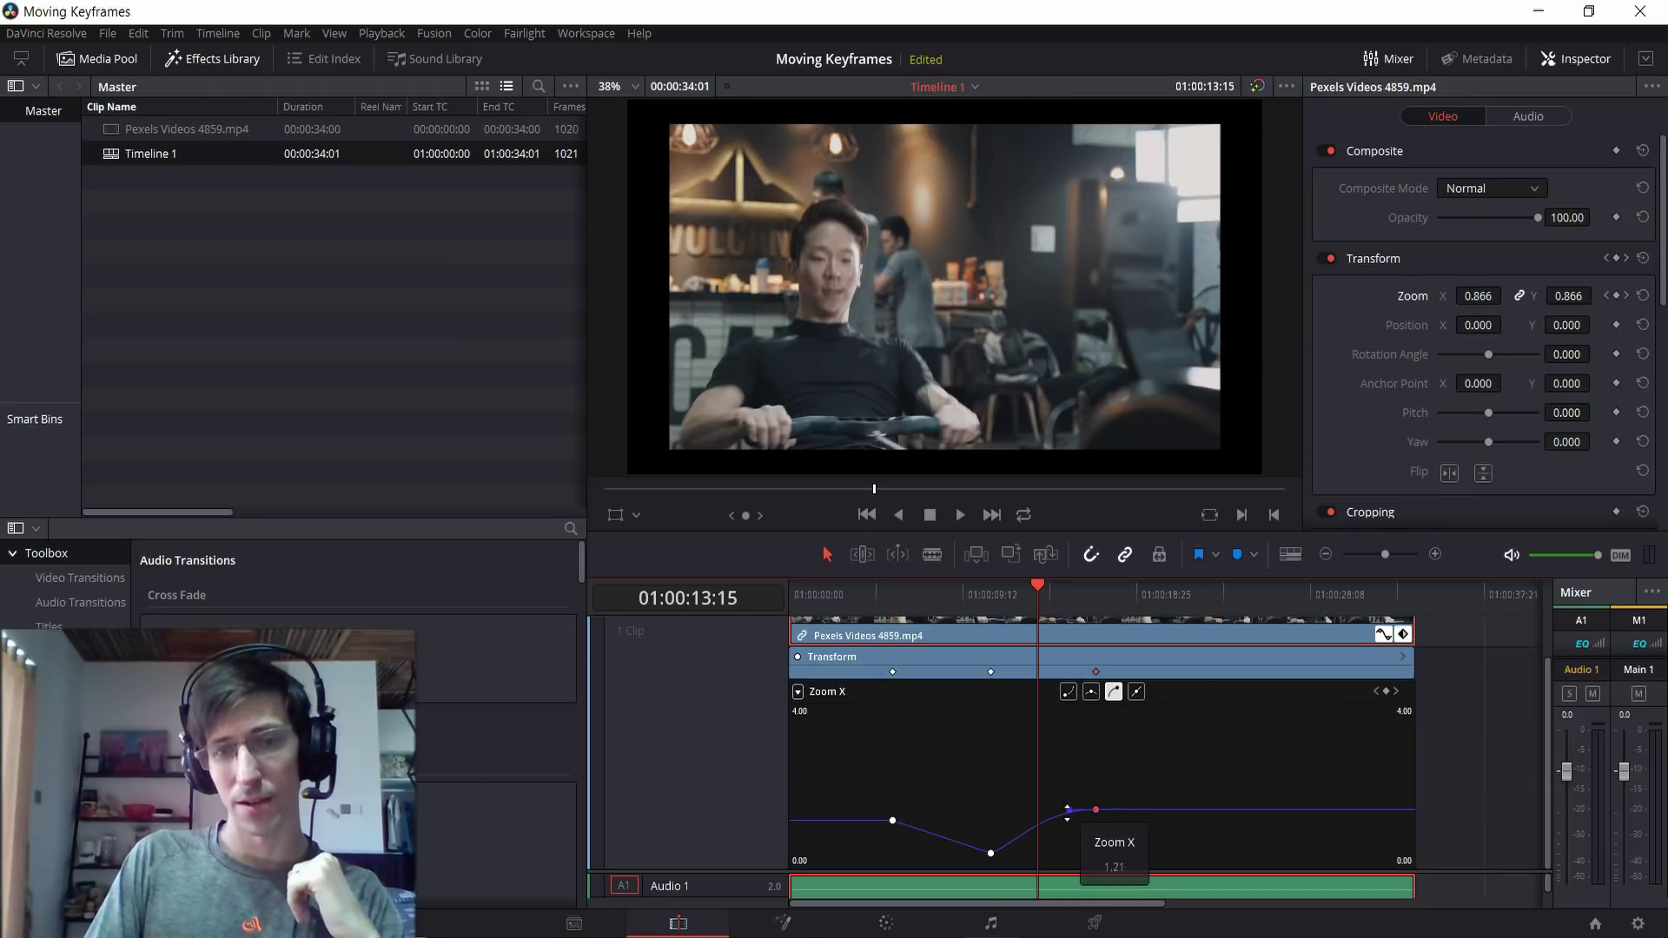
pyautogui.moveTo(1072, 809); pyautogui.dragTo(1058, 756)
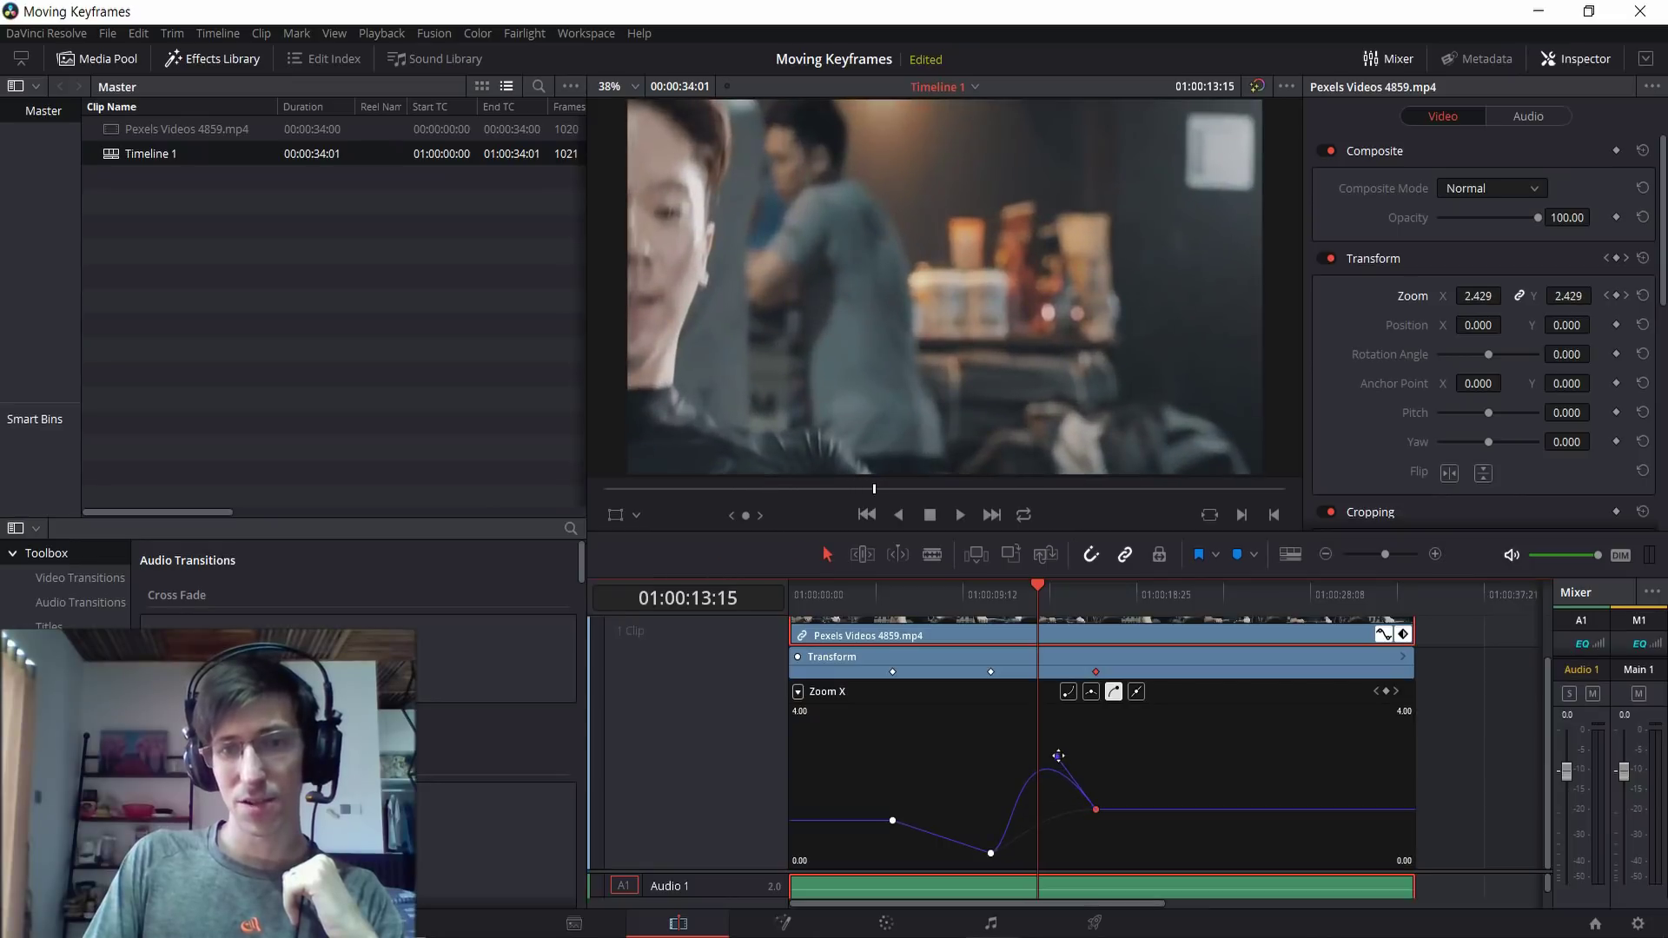
# Step: Add a Zoom X keyframe at 01:00:13:07 on the rising slope, lower it, and reshape the peak
pyautogui.click(1388, 692)
pyautogui.moveTo(1038, 770)
pyautogui.mouseDown()
pyautogui.moveTo(1035, 795)
pyautogui.moveTo(1074, 756)
pyautogui.moveTo(1052, 791)
pyautogui.mouseUp()
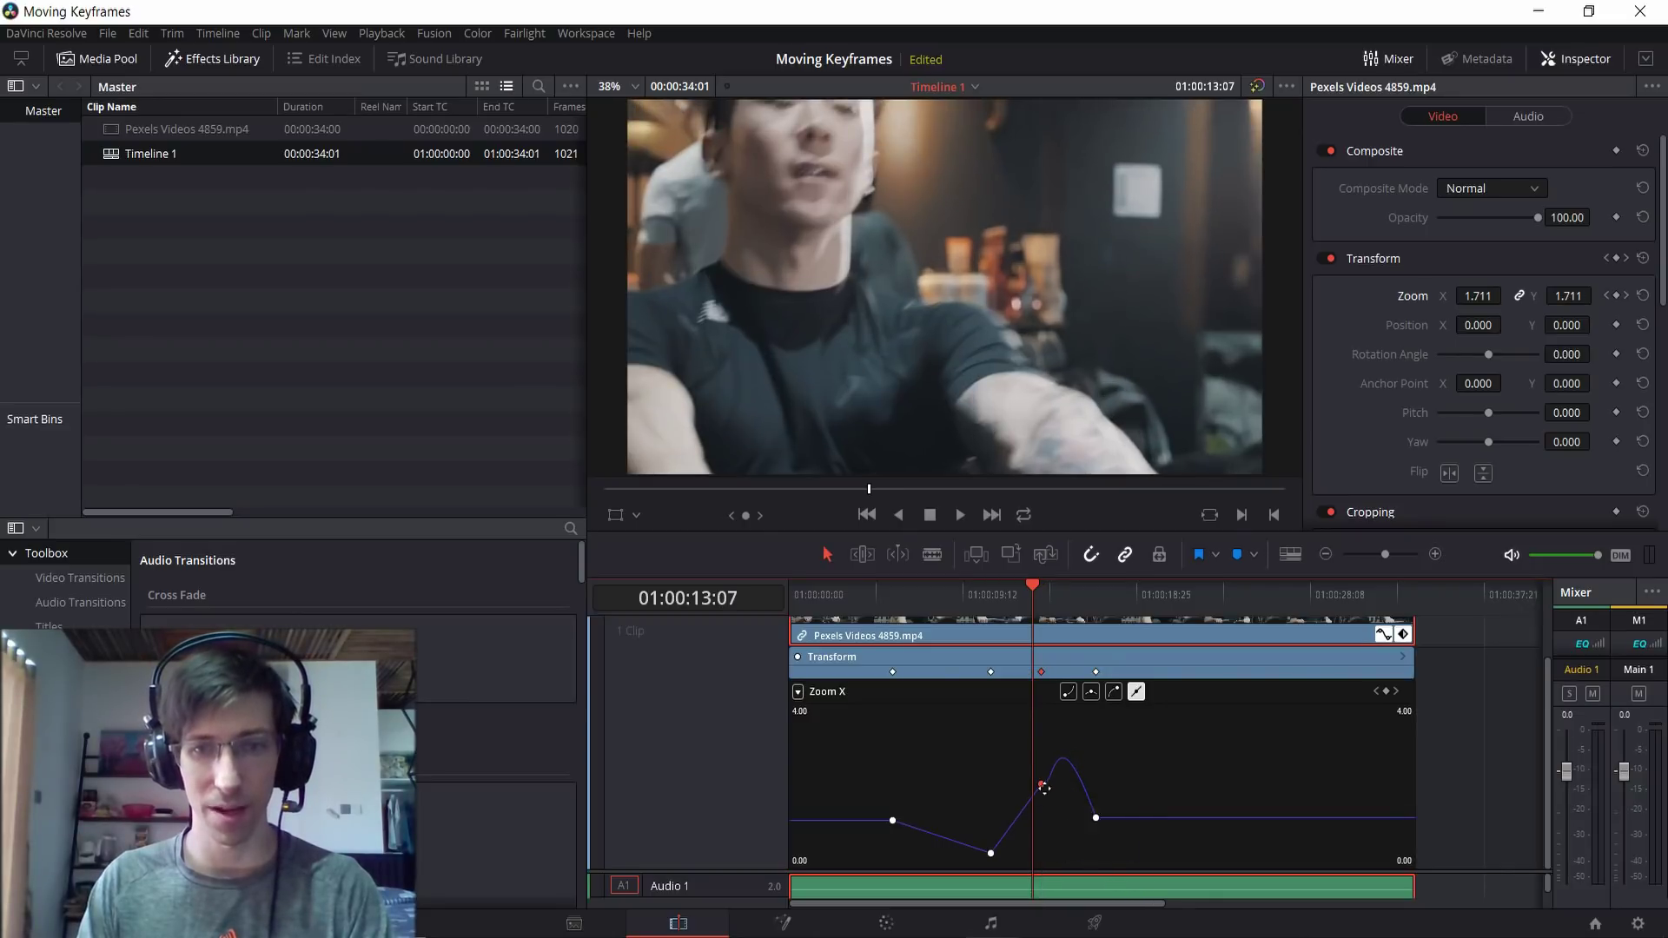
pyautogui.click(1095, 817)
pyautogui.moveTo(1075, 761)
pyautogui.mouseDown()
pyautogui.moveTo(1091, 765)
pyautogui.moveTo(1071, 760)
pyautogui.mouseUp()
# Step: Ease the curve into the new middle keyframe and raise the preceding peak to 2.524 zoom
pyautogui.click(1041, 785)
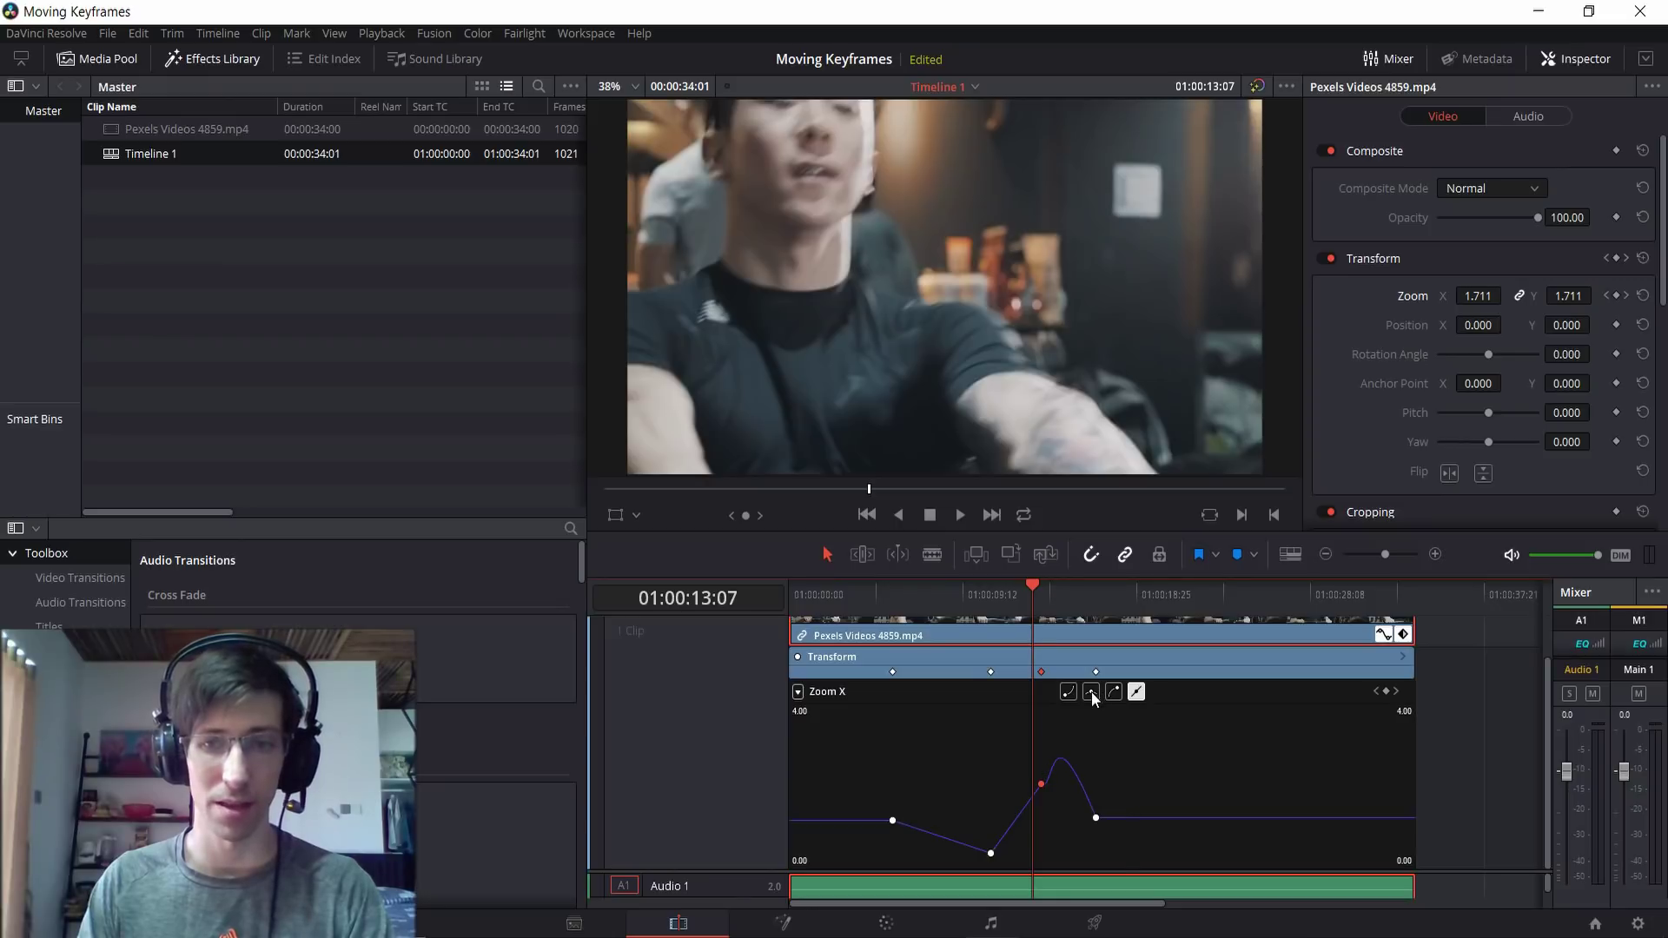
pyautogui.click(1114, 691)
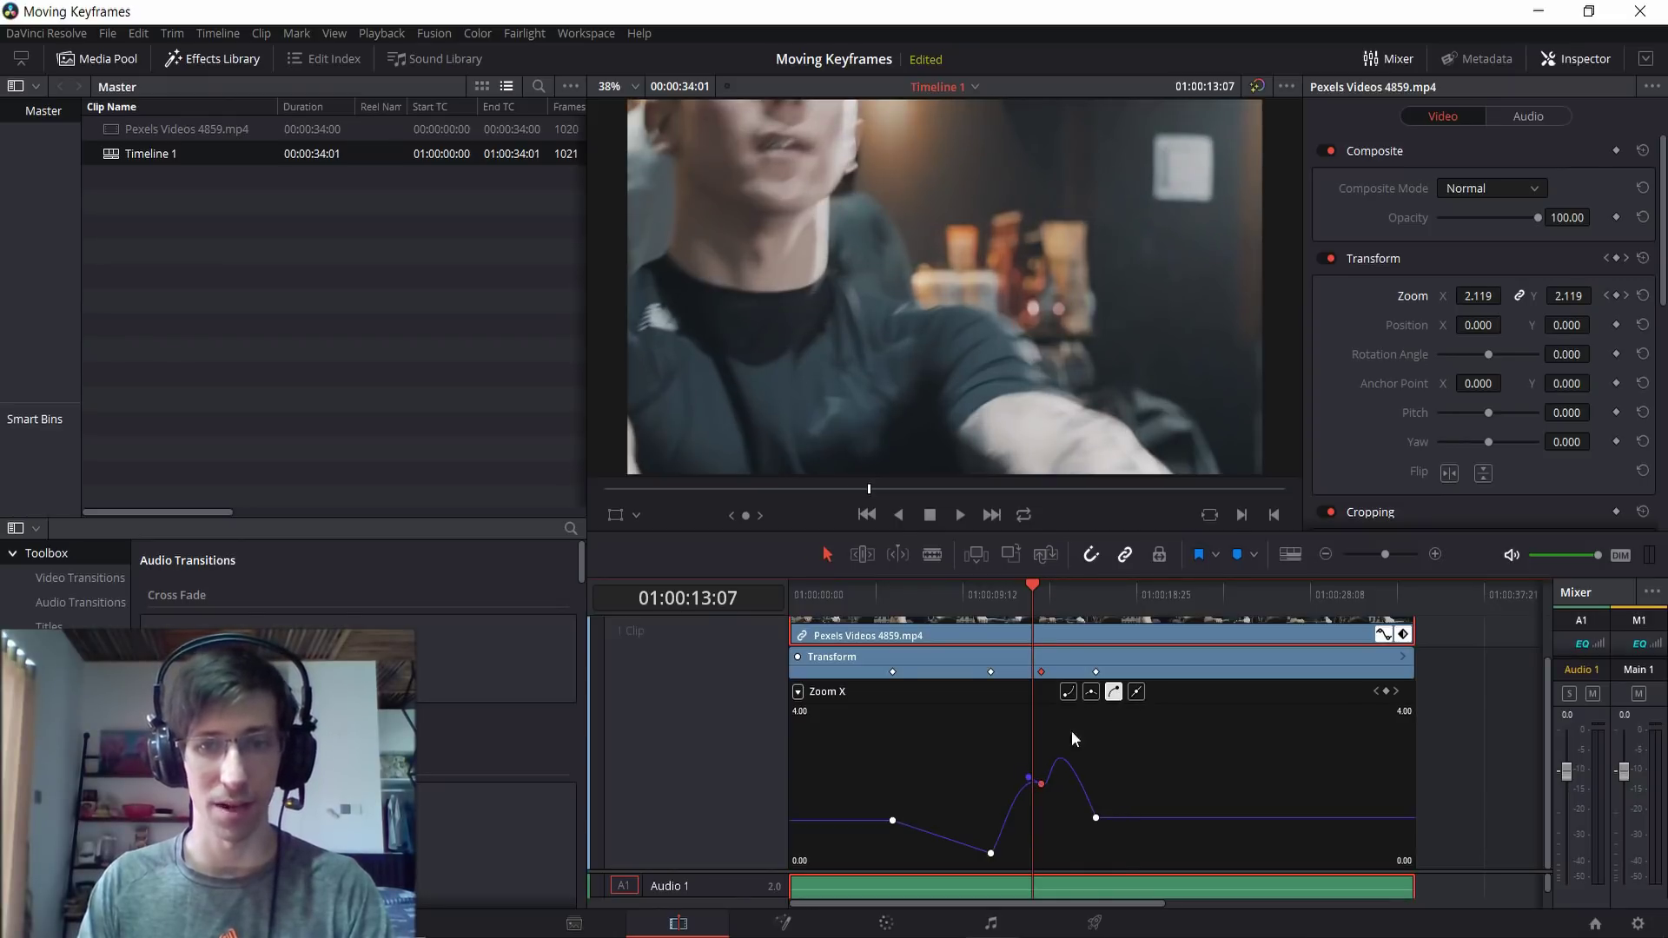
pyautogui.moveTo(1027, 778); pyautogui.dragTo(1015, 735)
pyautogui.press('[')
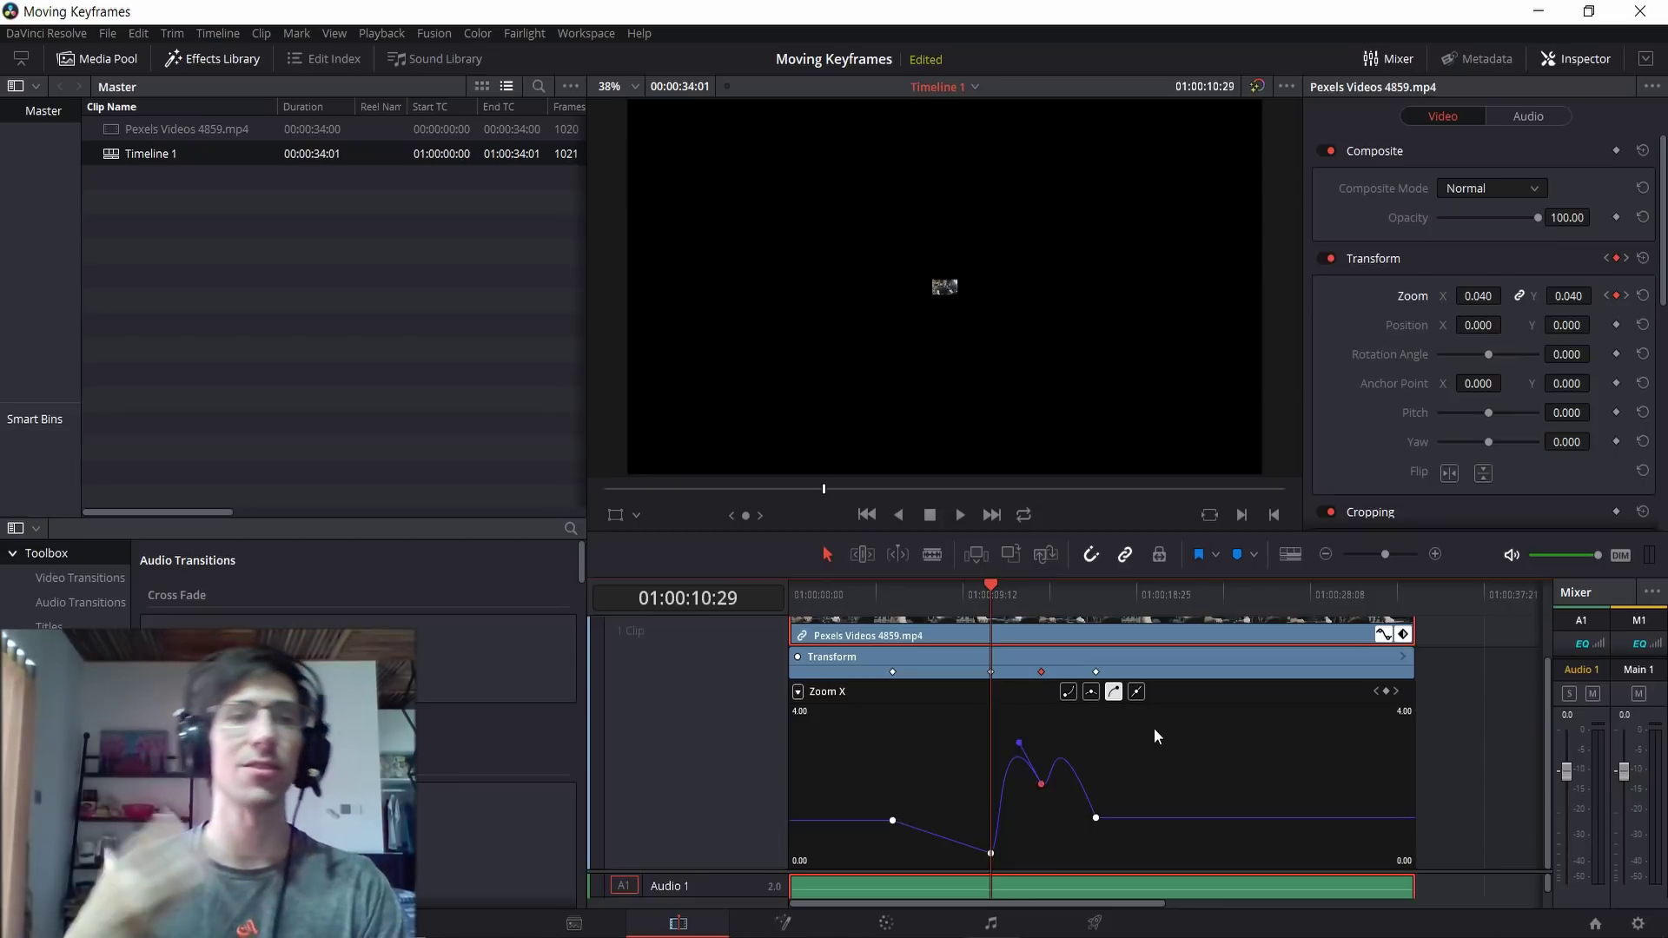
pyautogui.press('space')
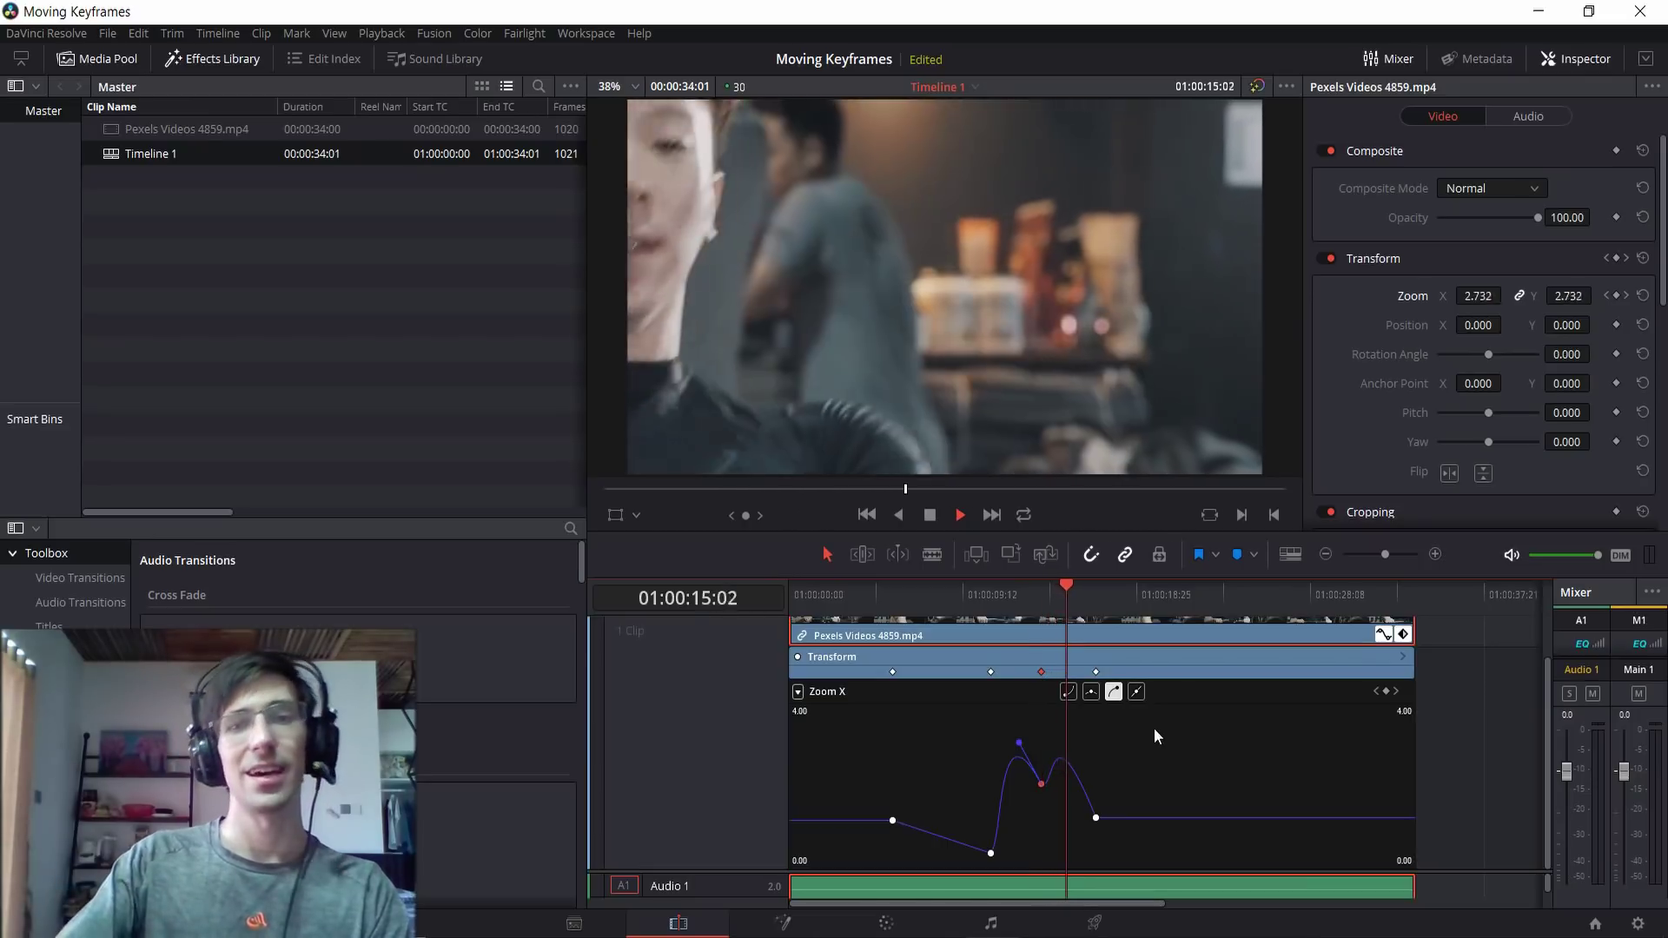
pyautogui.press('space')
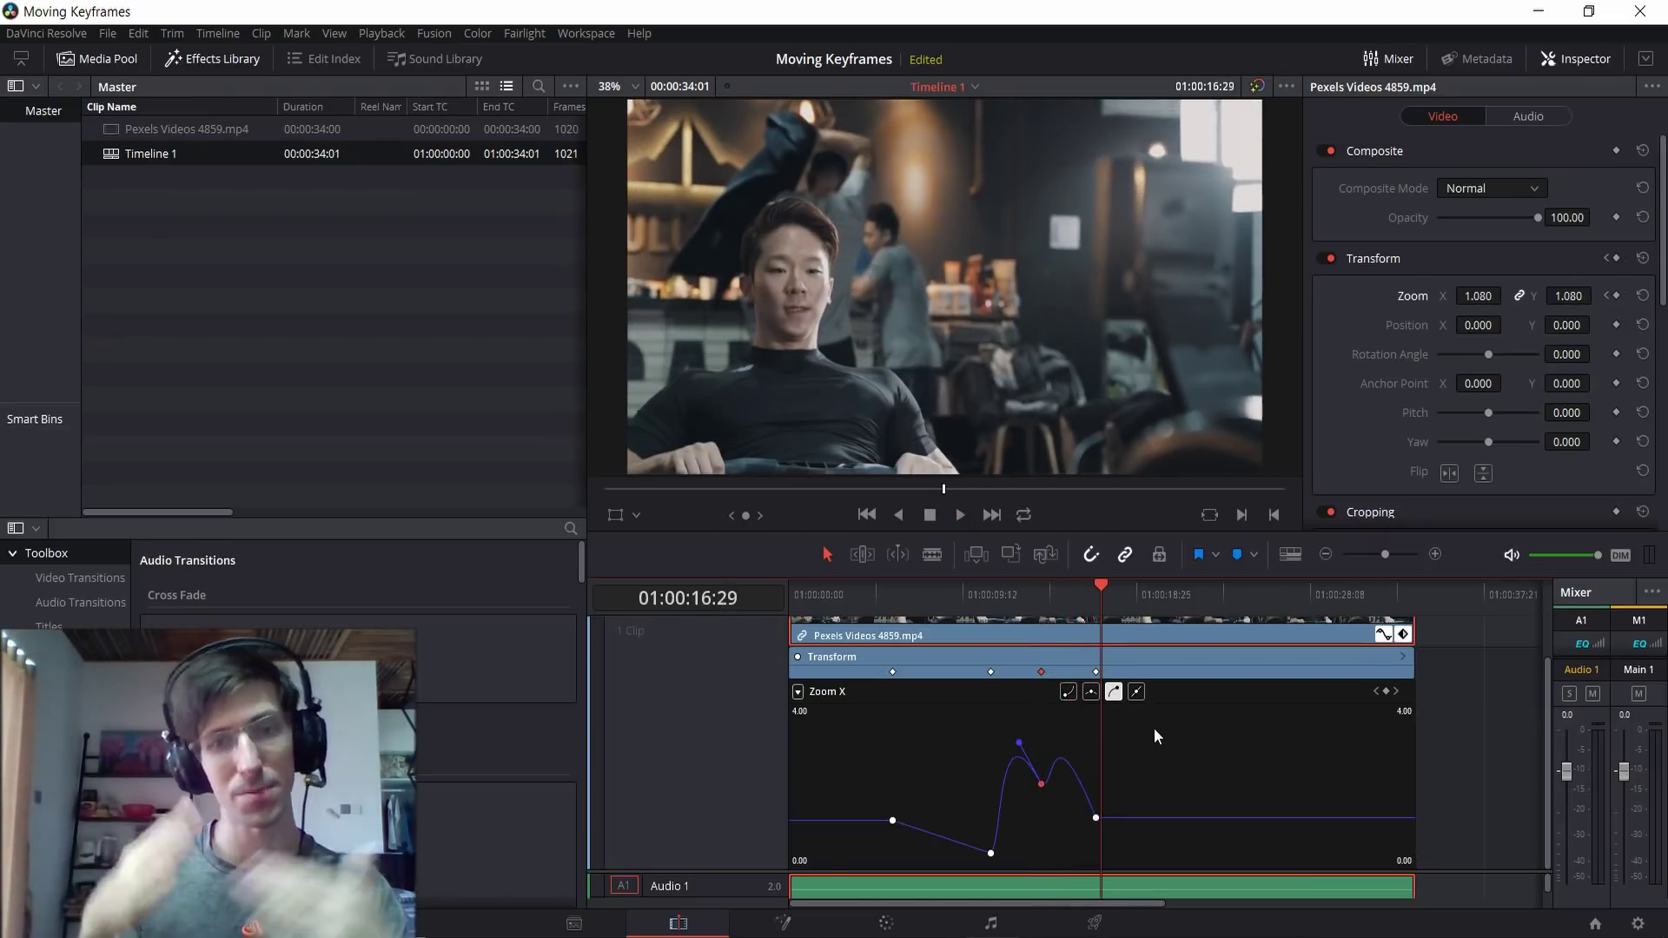
pyautogui.press('[')
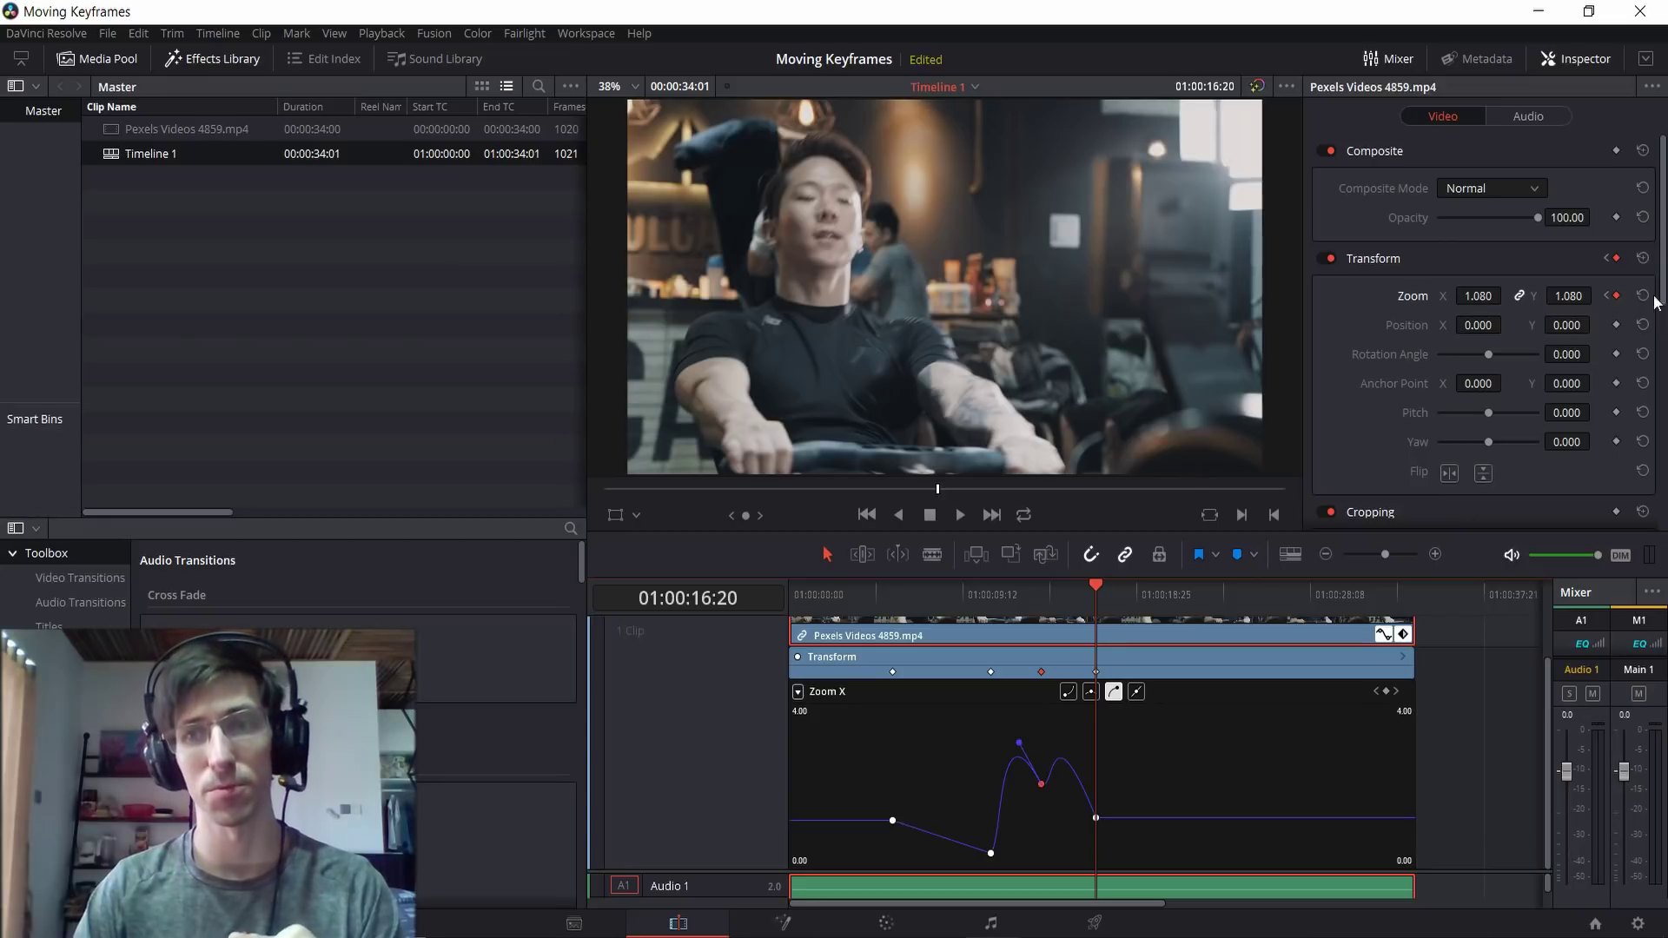
# Step: Move the last Zoom X keyframe later, nudge the middle one slightly later, and the low one earlier
pyautogui.scroll(-5, 1621, 337)
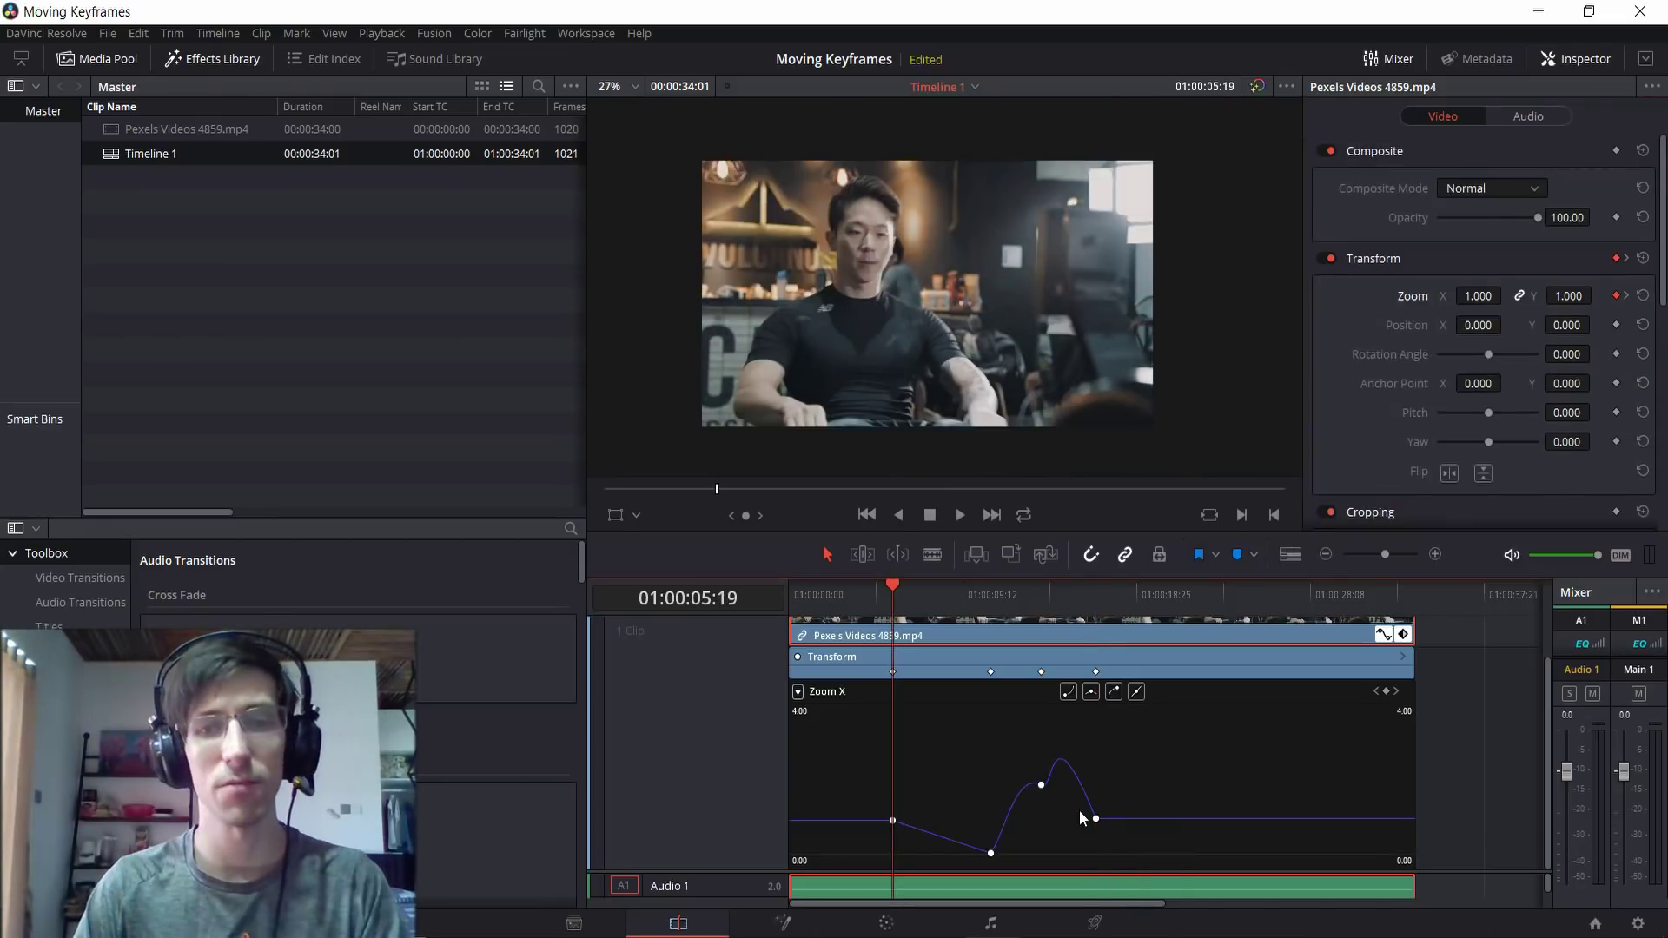
pyautogui.click(1095, 820)
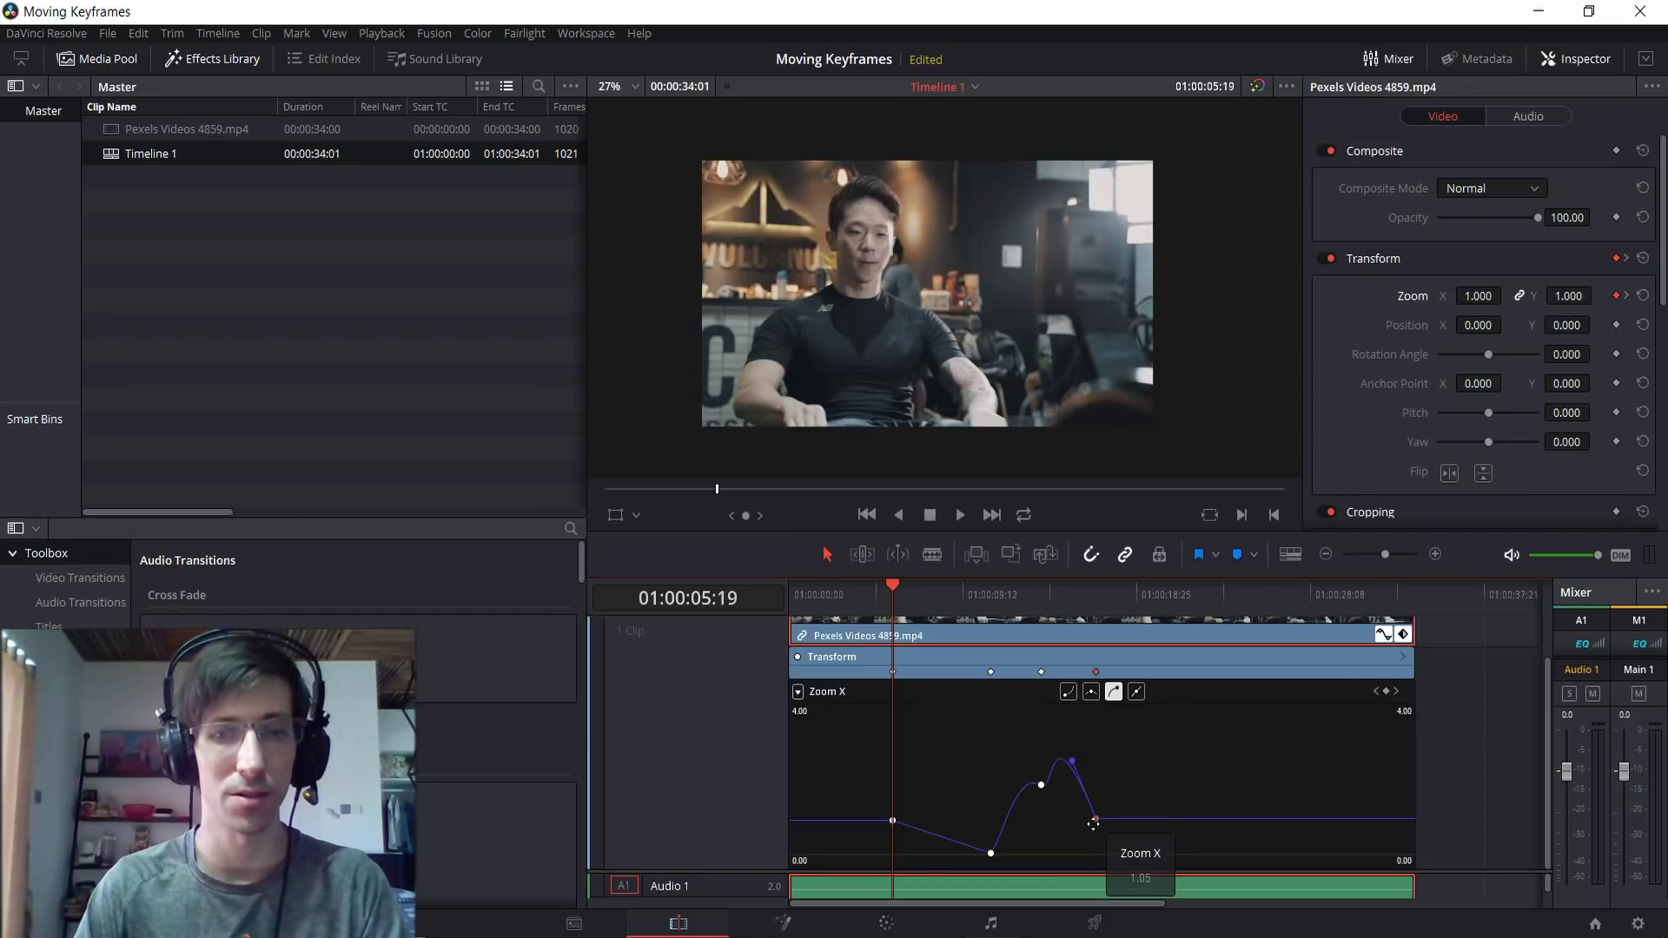
pyautogui.moveTo(1095, 817); pyautogui.dragTo(1164, 817)
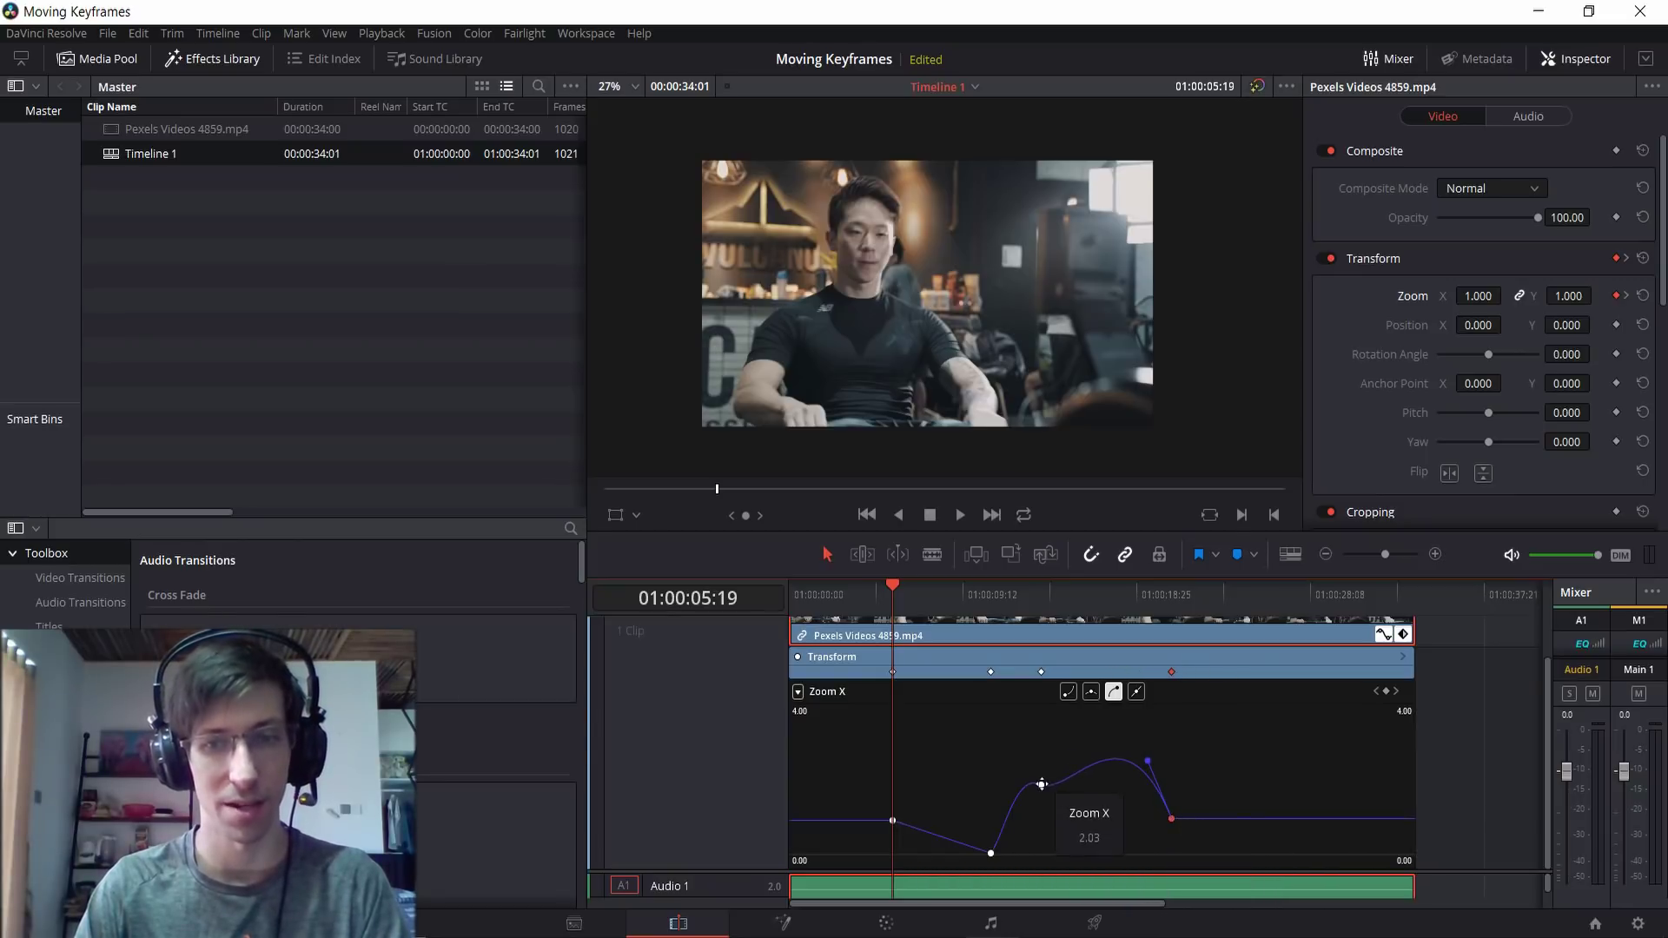
pyautogui.moveTo(1042, 785)
pyautogui.mouseDown()
pyautogui.moveTo(1054, 773)
pyautogui.moveTo(1047, 786)
pyautogui.mouseUp()
pyautogui.moveTo(992, 853); pyautogui.dragTo(979, 852)
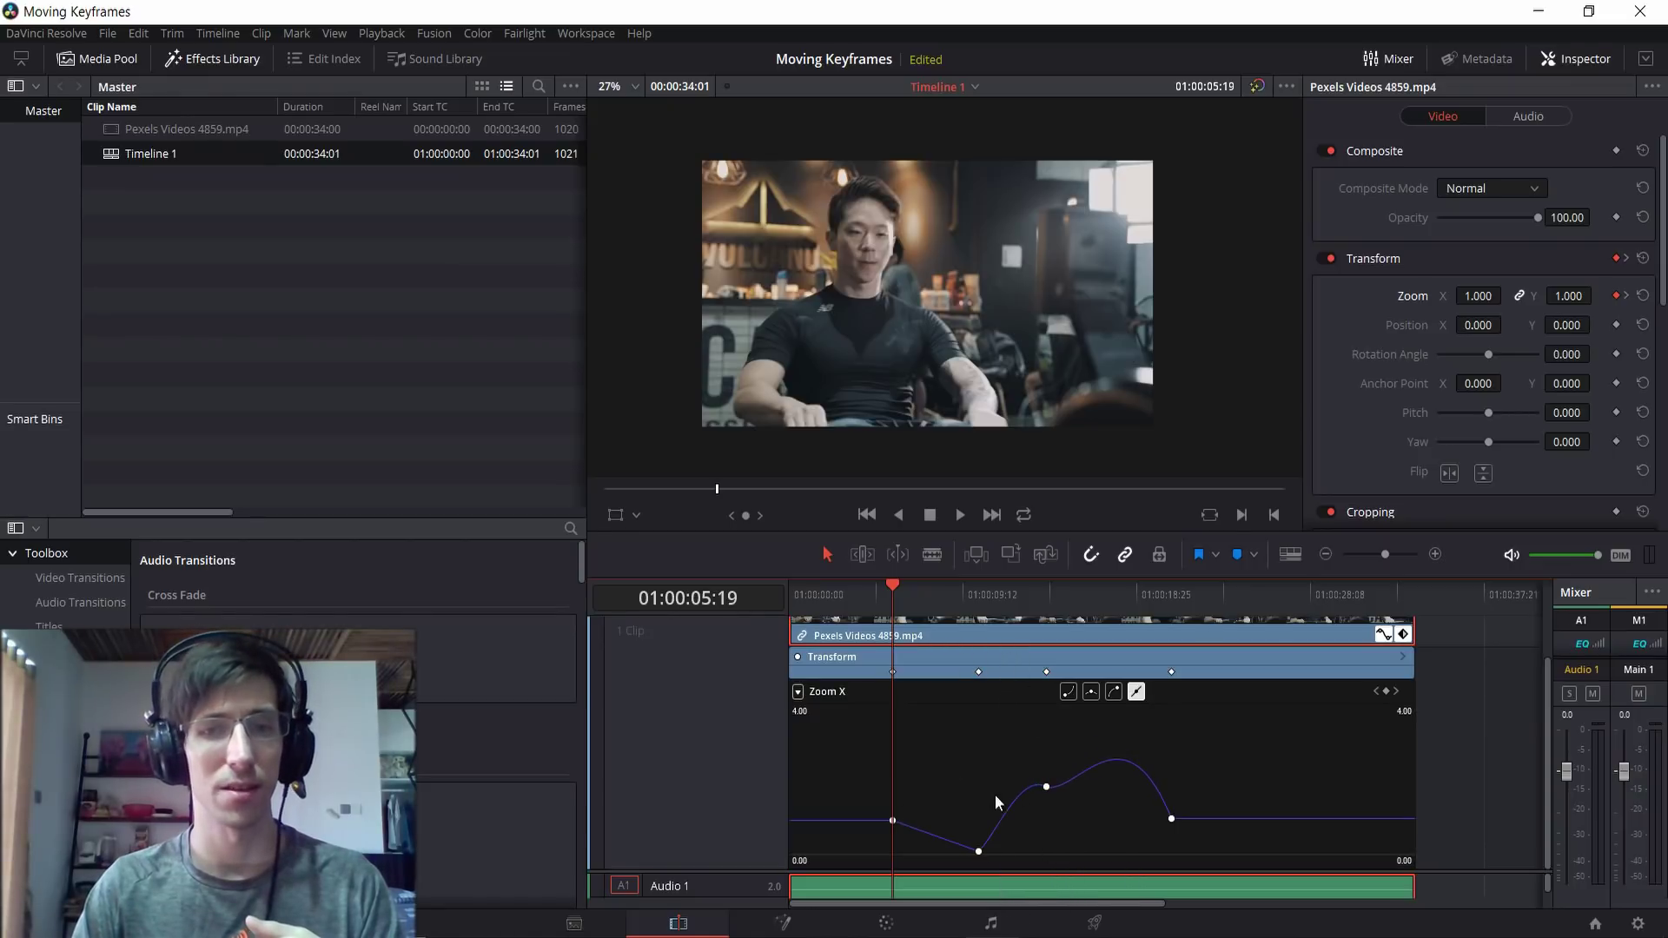